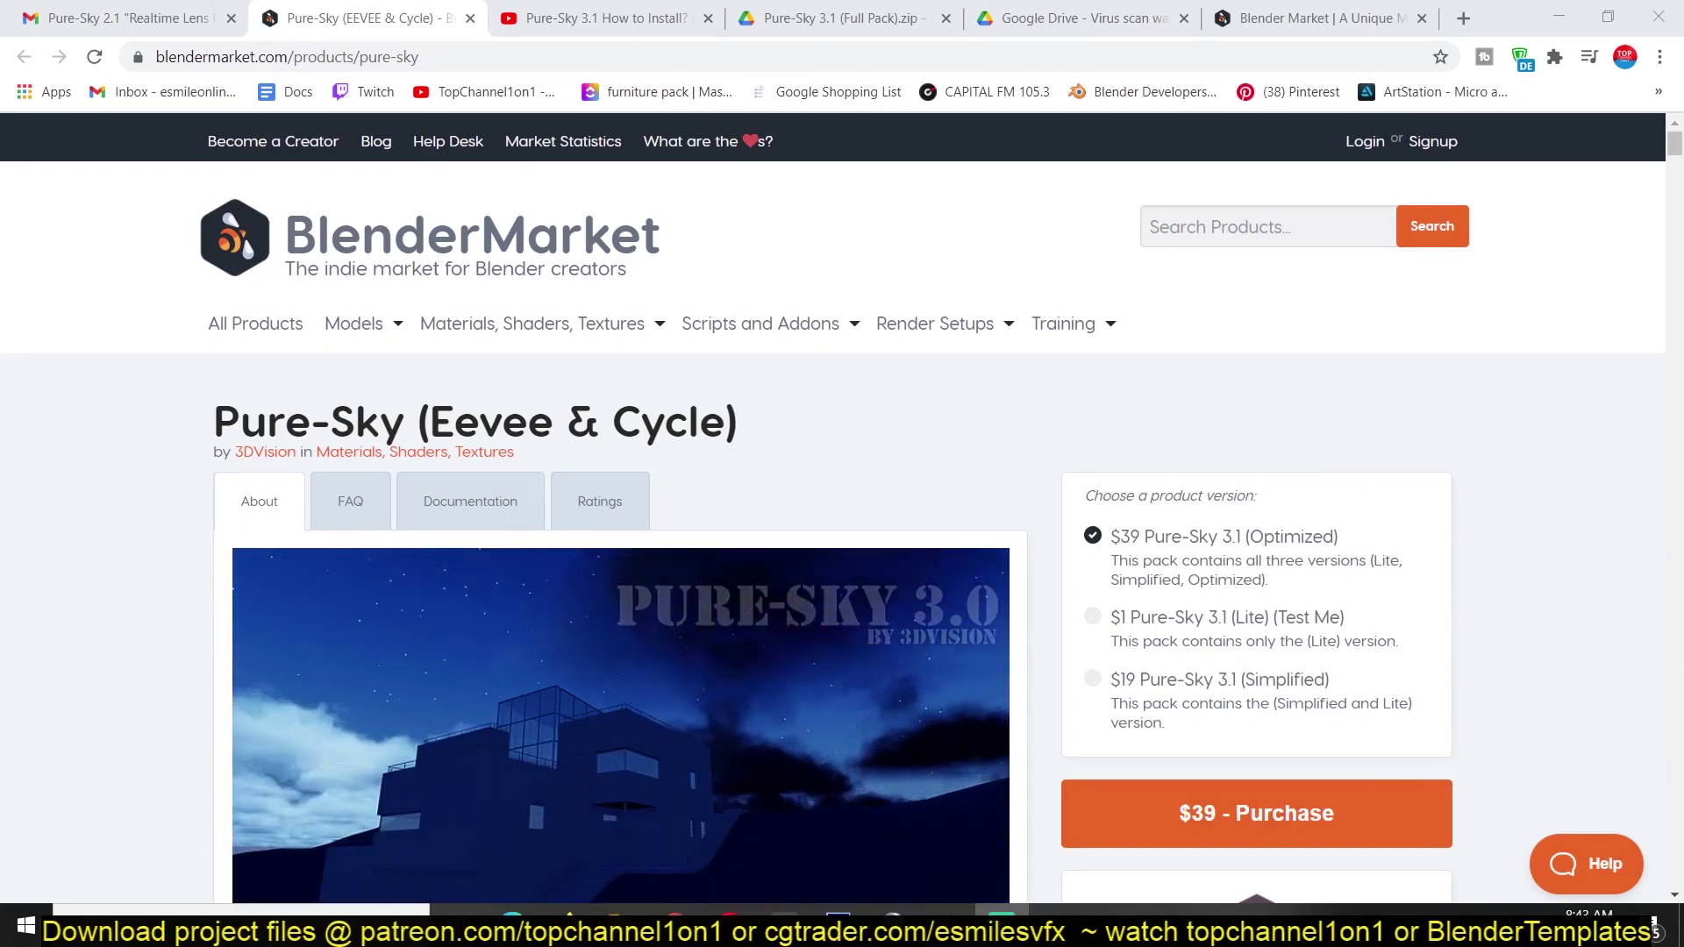
# Scroll down through the web page in the browser
pyautogui.scroll(-2, 1605, 408)
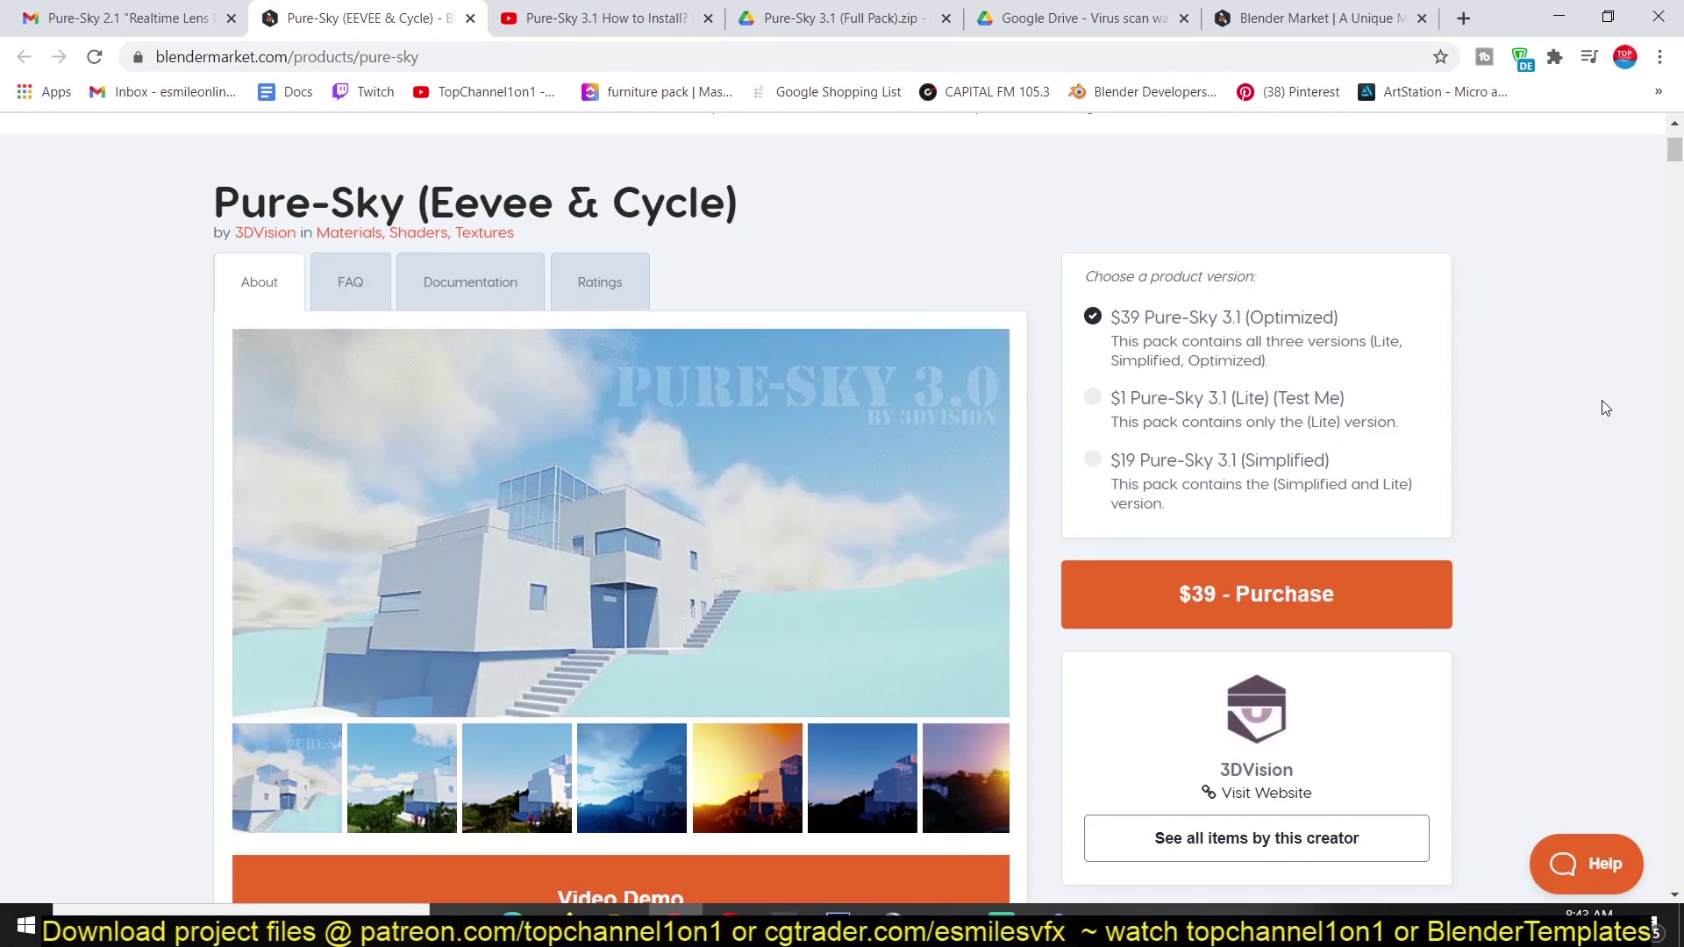
pyautogui.scroll(-8, 709, 453)
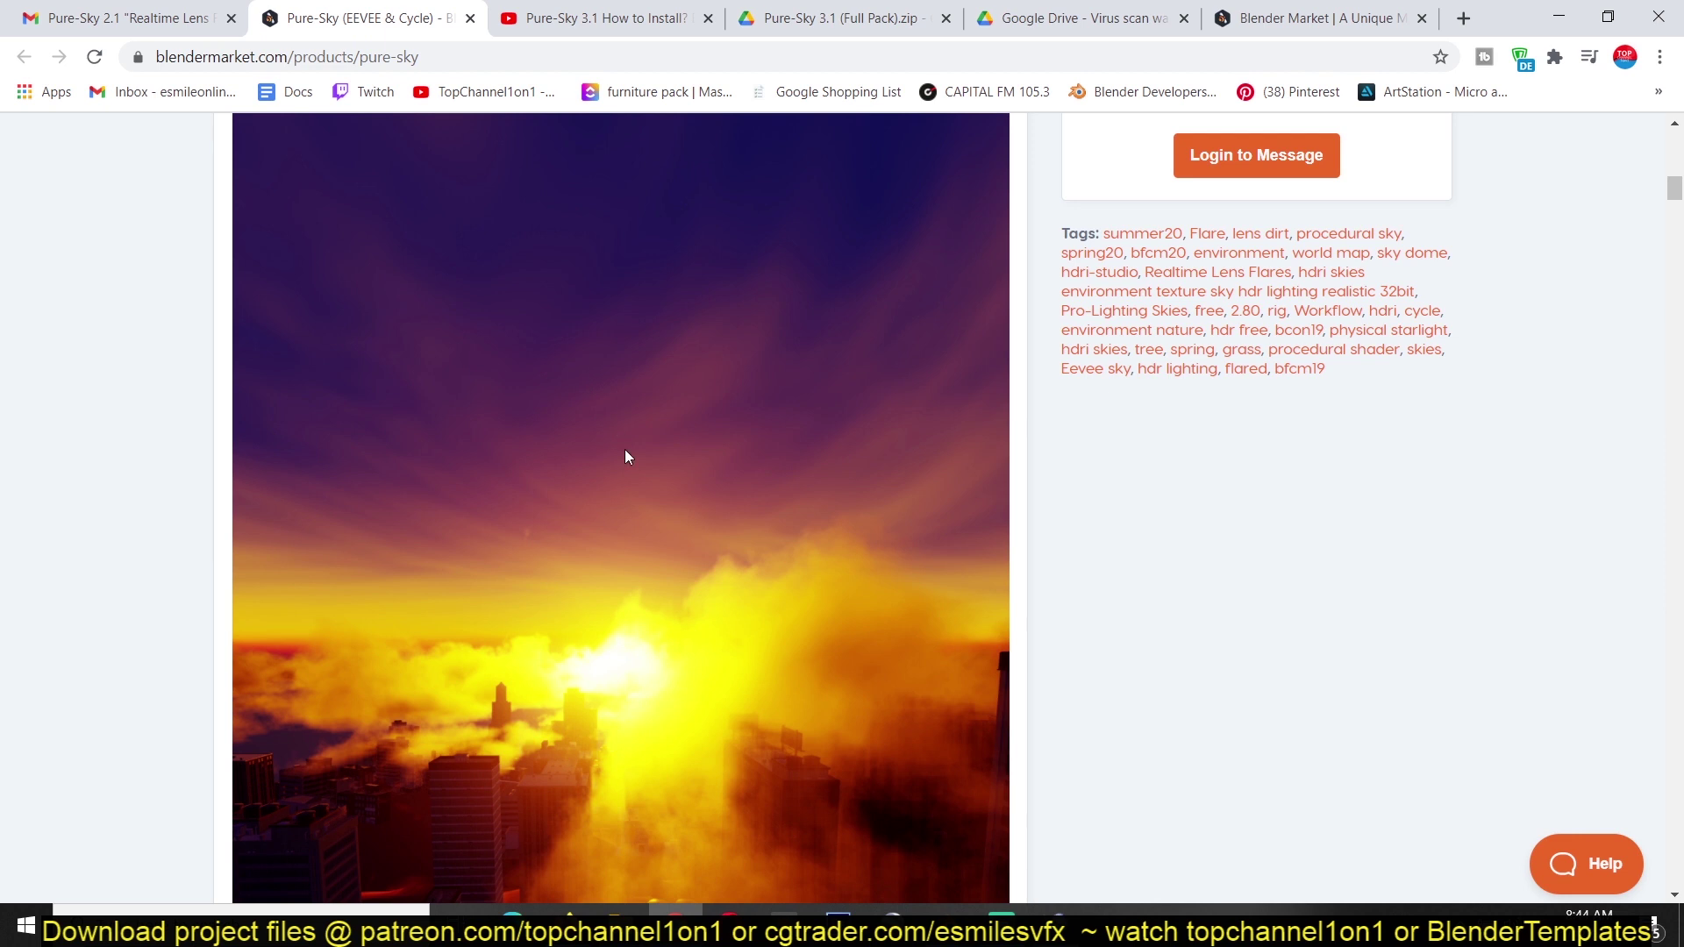
pyautogui.scroll(-4, 629, 462)
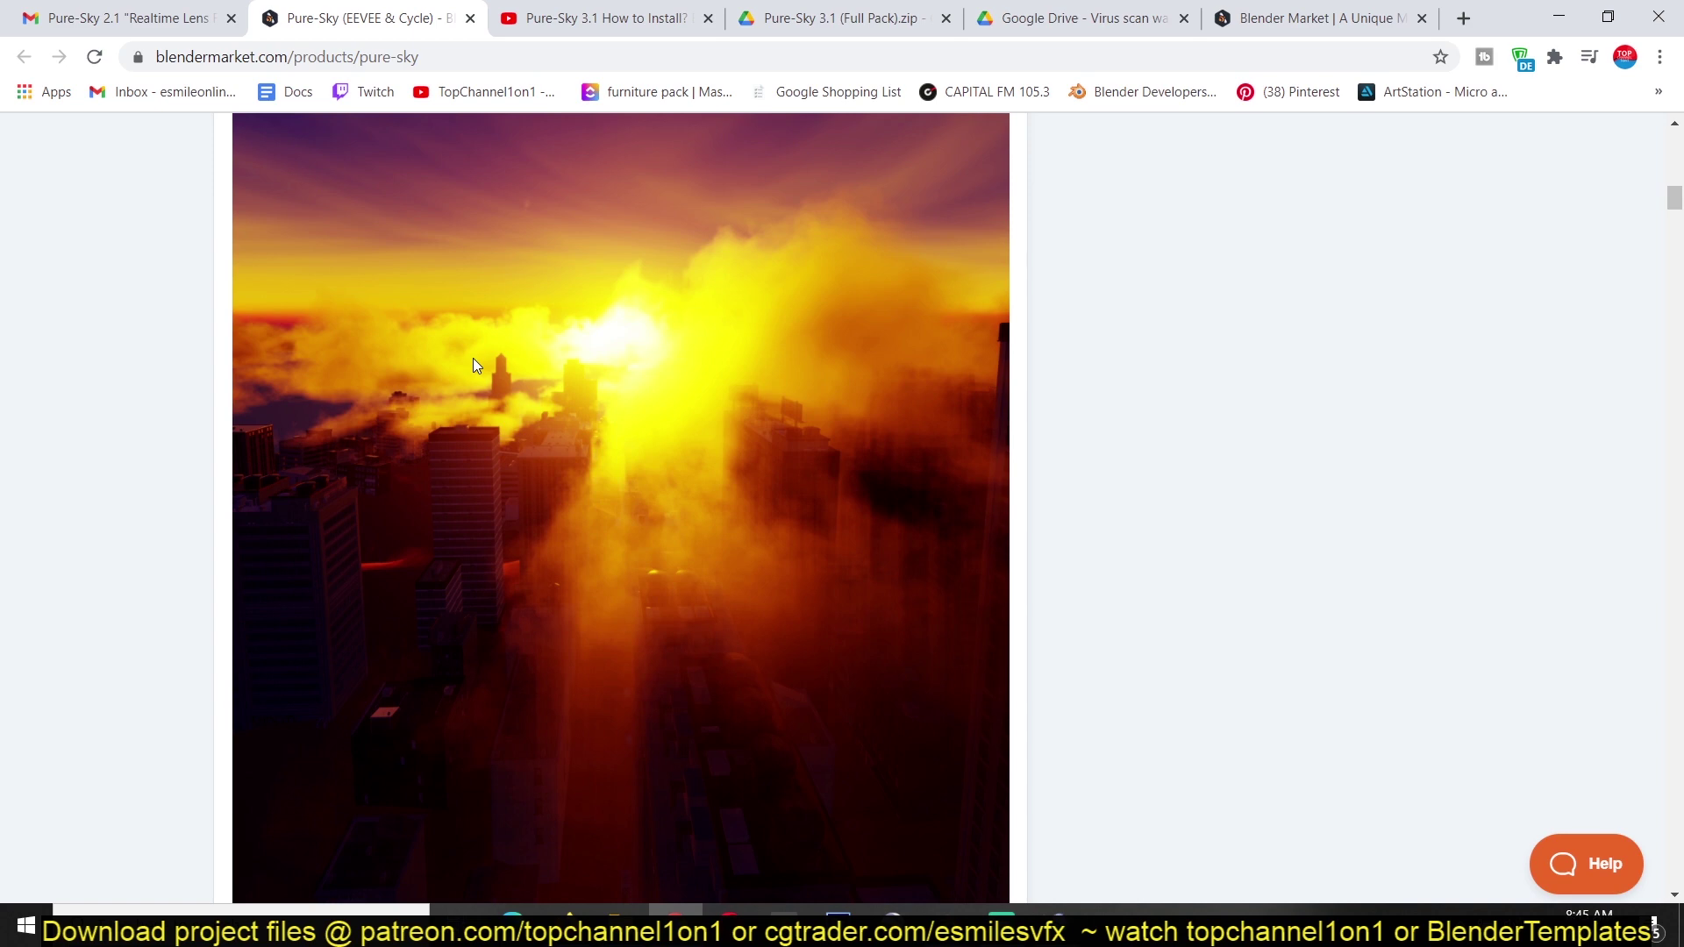
pyautogui.scroll(-3, 472, 358)
pyautogui.scroll(-10, 473, 365)
pyautogui.scroll(-15, 473, 365)
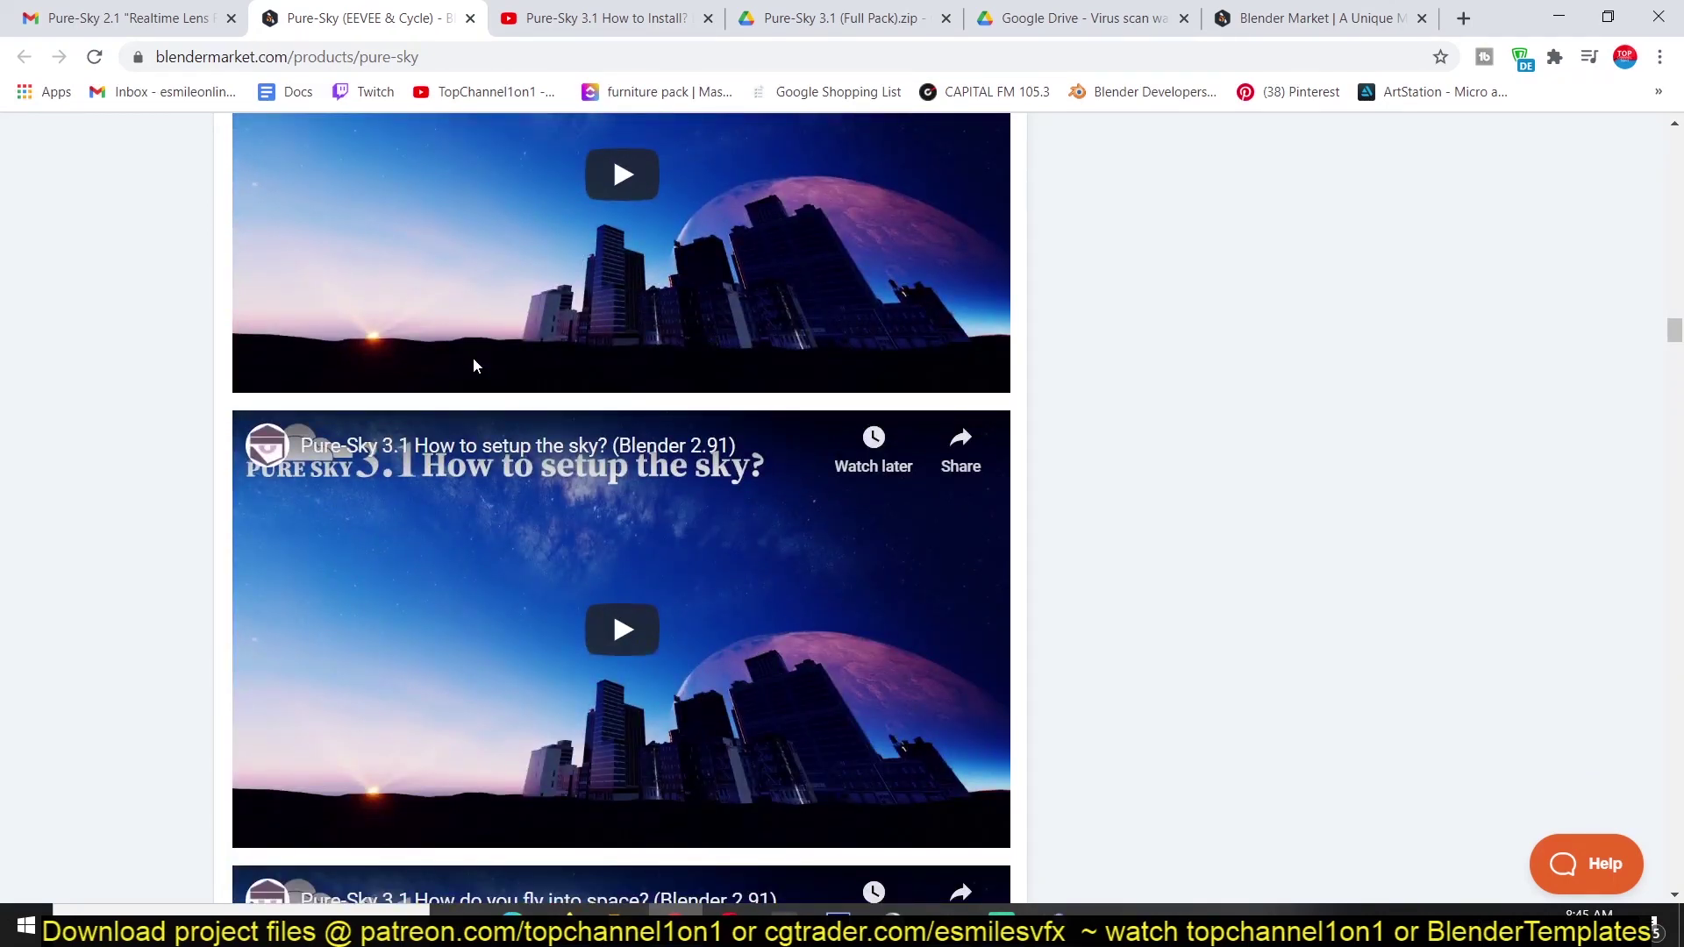
pyautogui.scroll(-10, 474, 365)
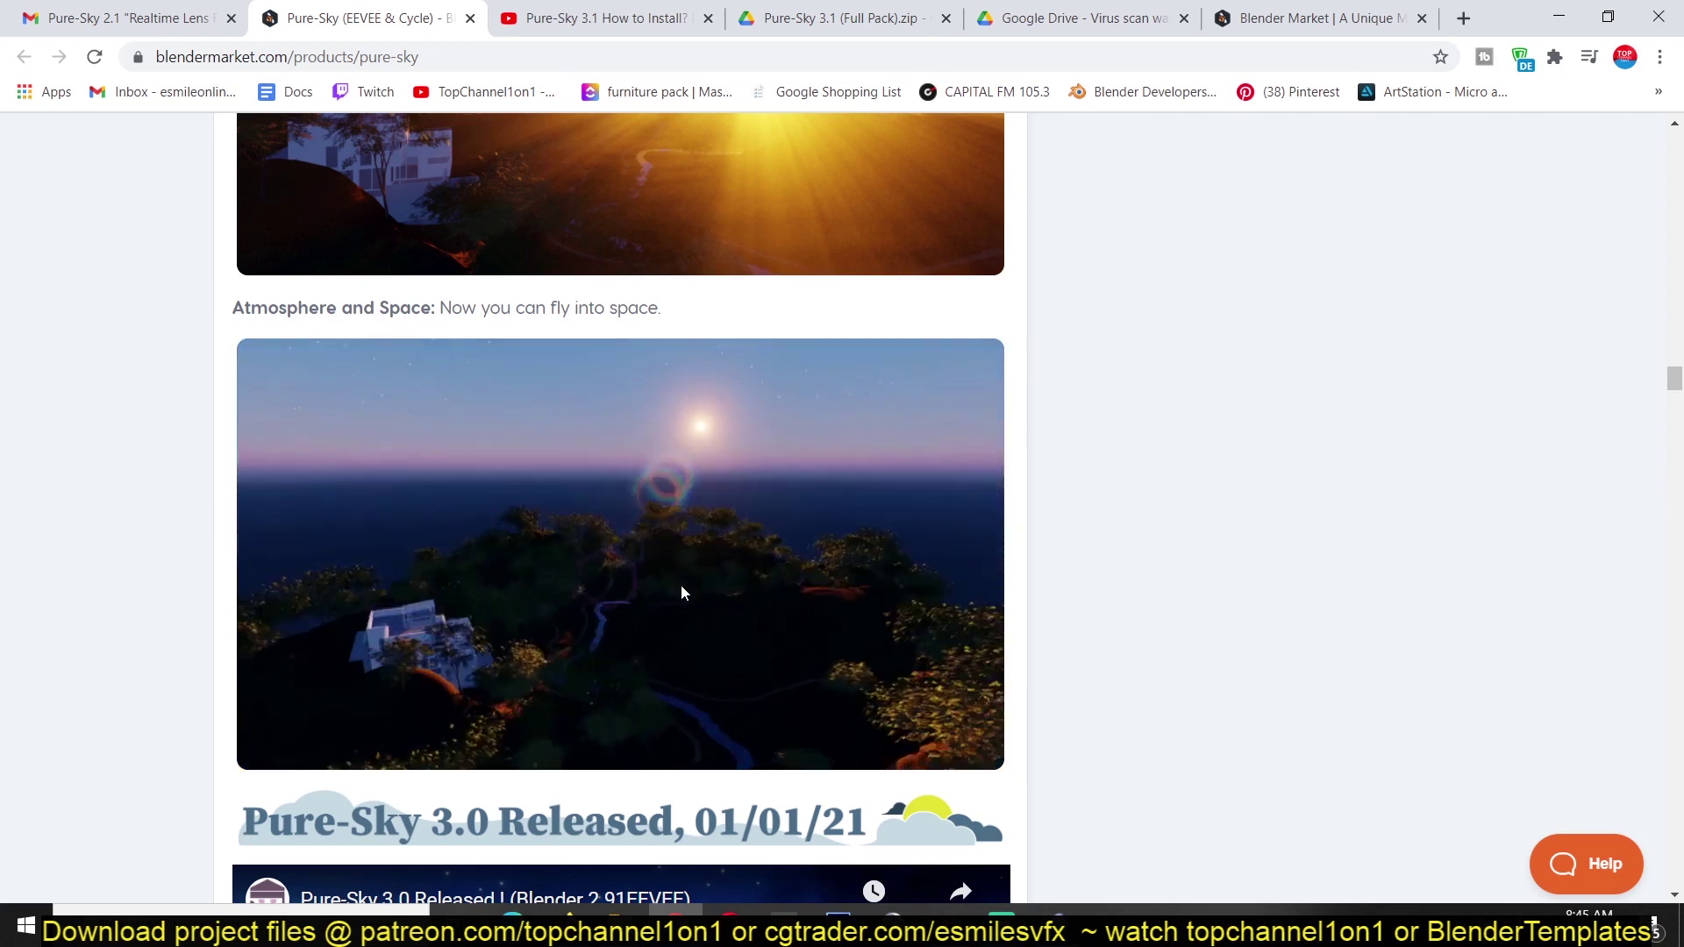
pyautogui.scroll(-20, 680, 586)
pyautogui.scroll(-20, 676, 595)
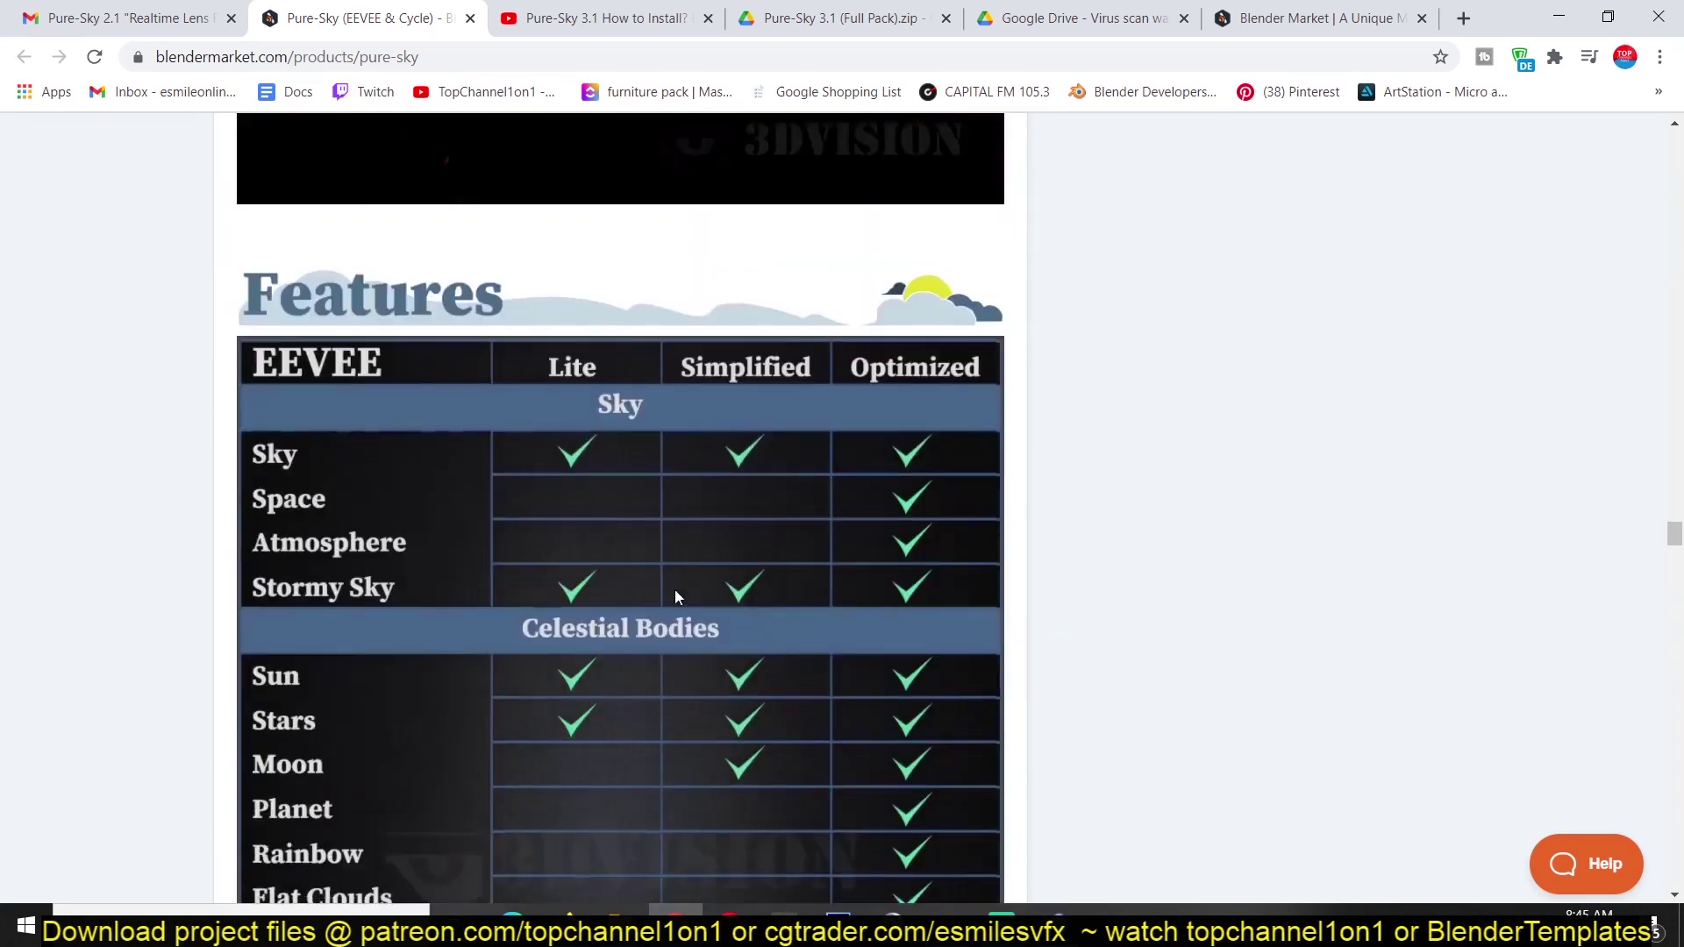
pyautogui.scroll(-10, 676, 597)
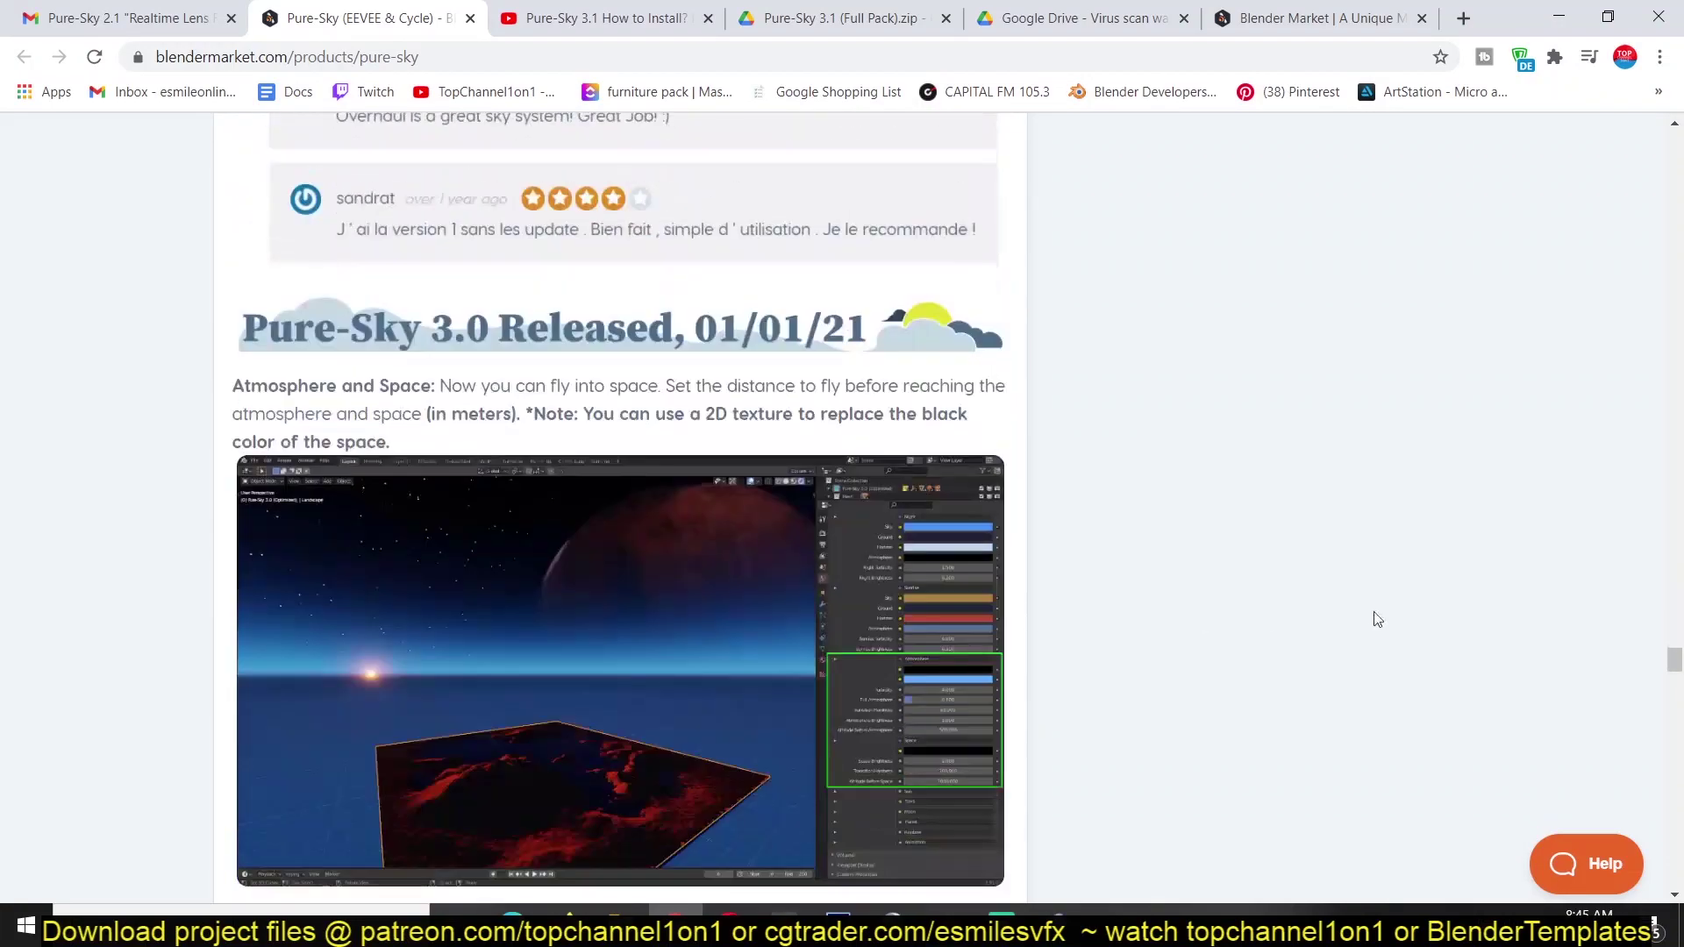
pyautogui.moveTo(1662, 660); pyautogui.dragTo(1648, 145)
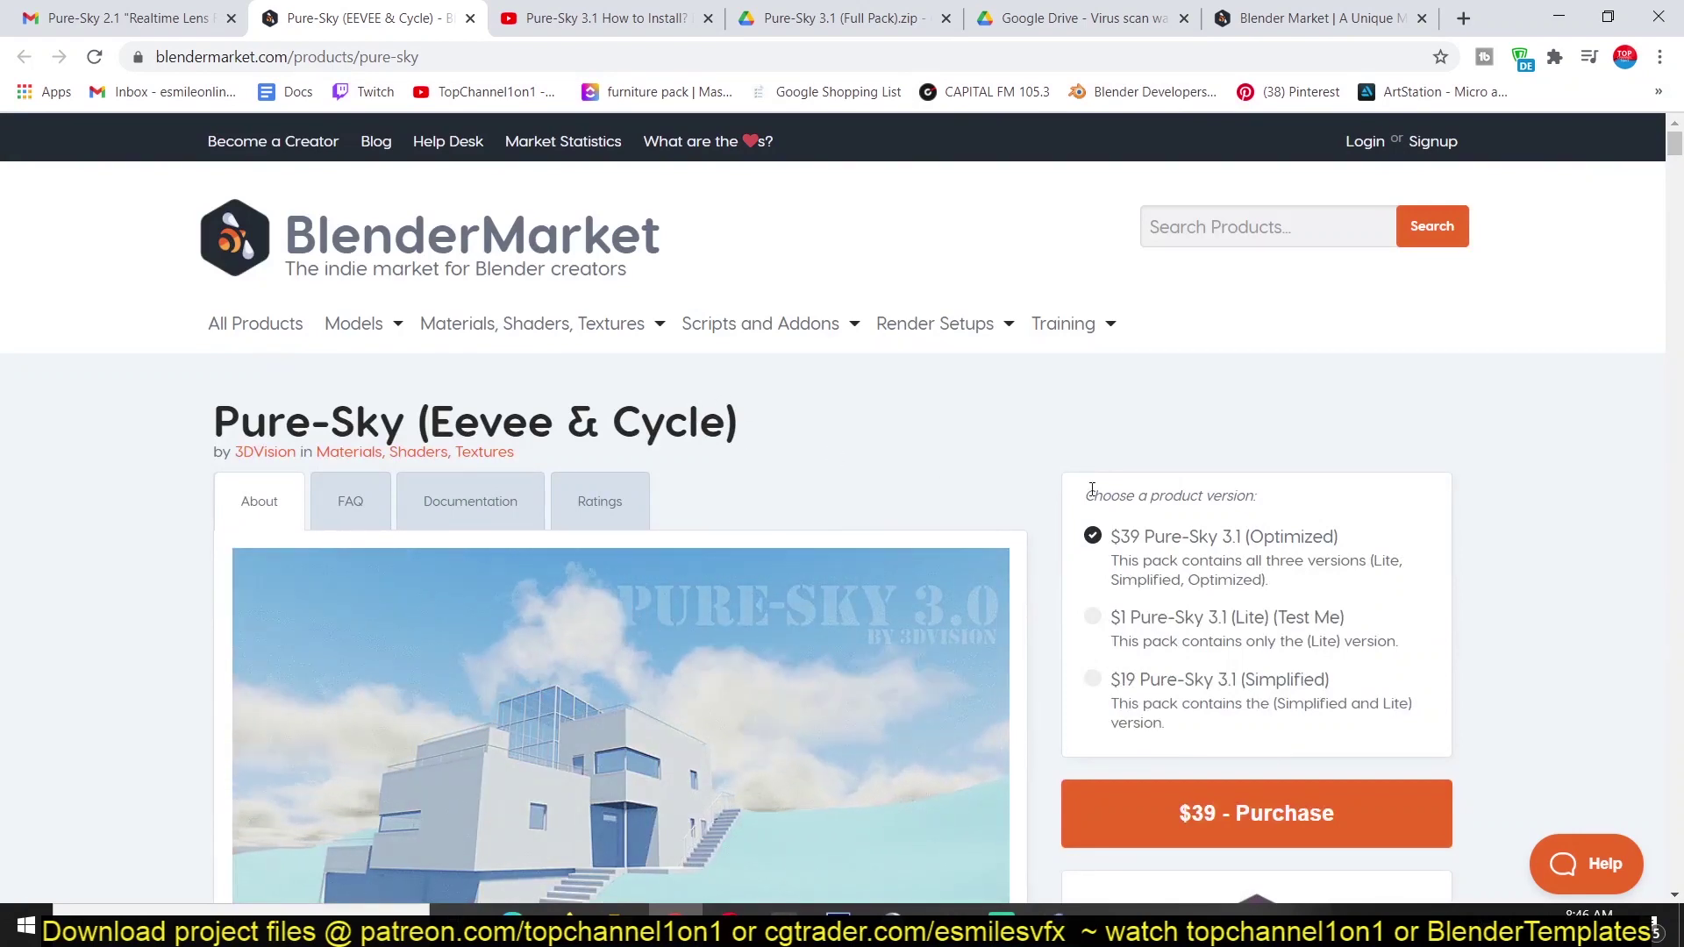
# Open the Pure-Sky 3.1 Full Pack folder in File Explorer, then head back to Blender
pyautogui.hotkey('alt', 'Tab')
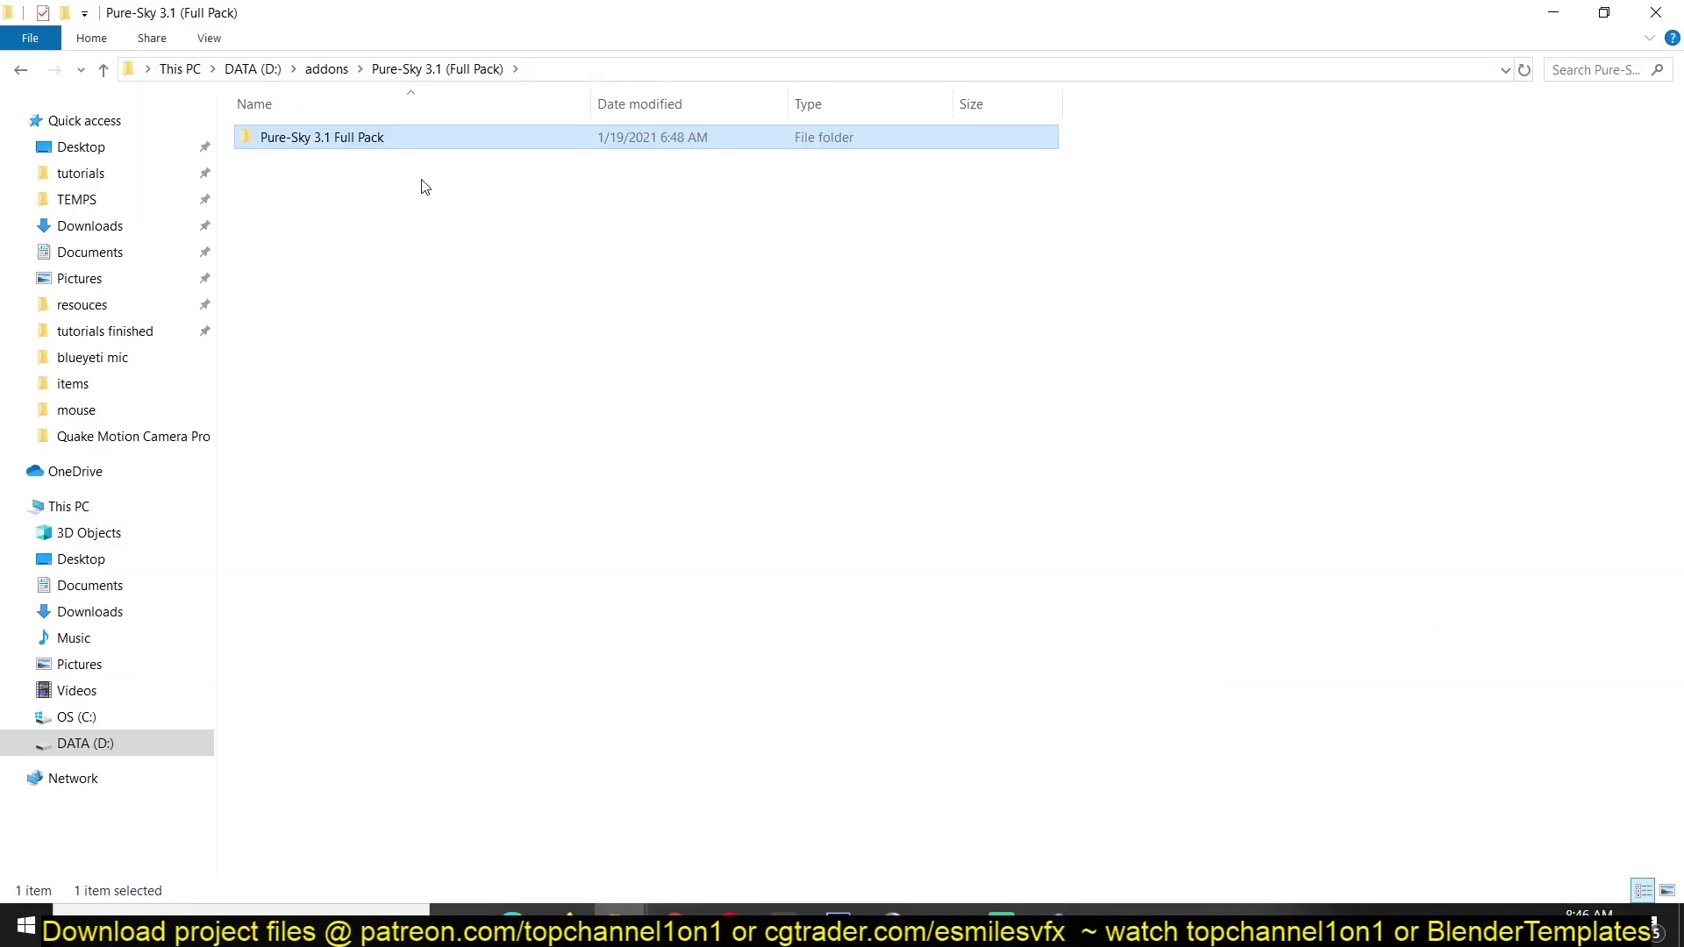
pyautogui.doubleClick(302, 139)
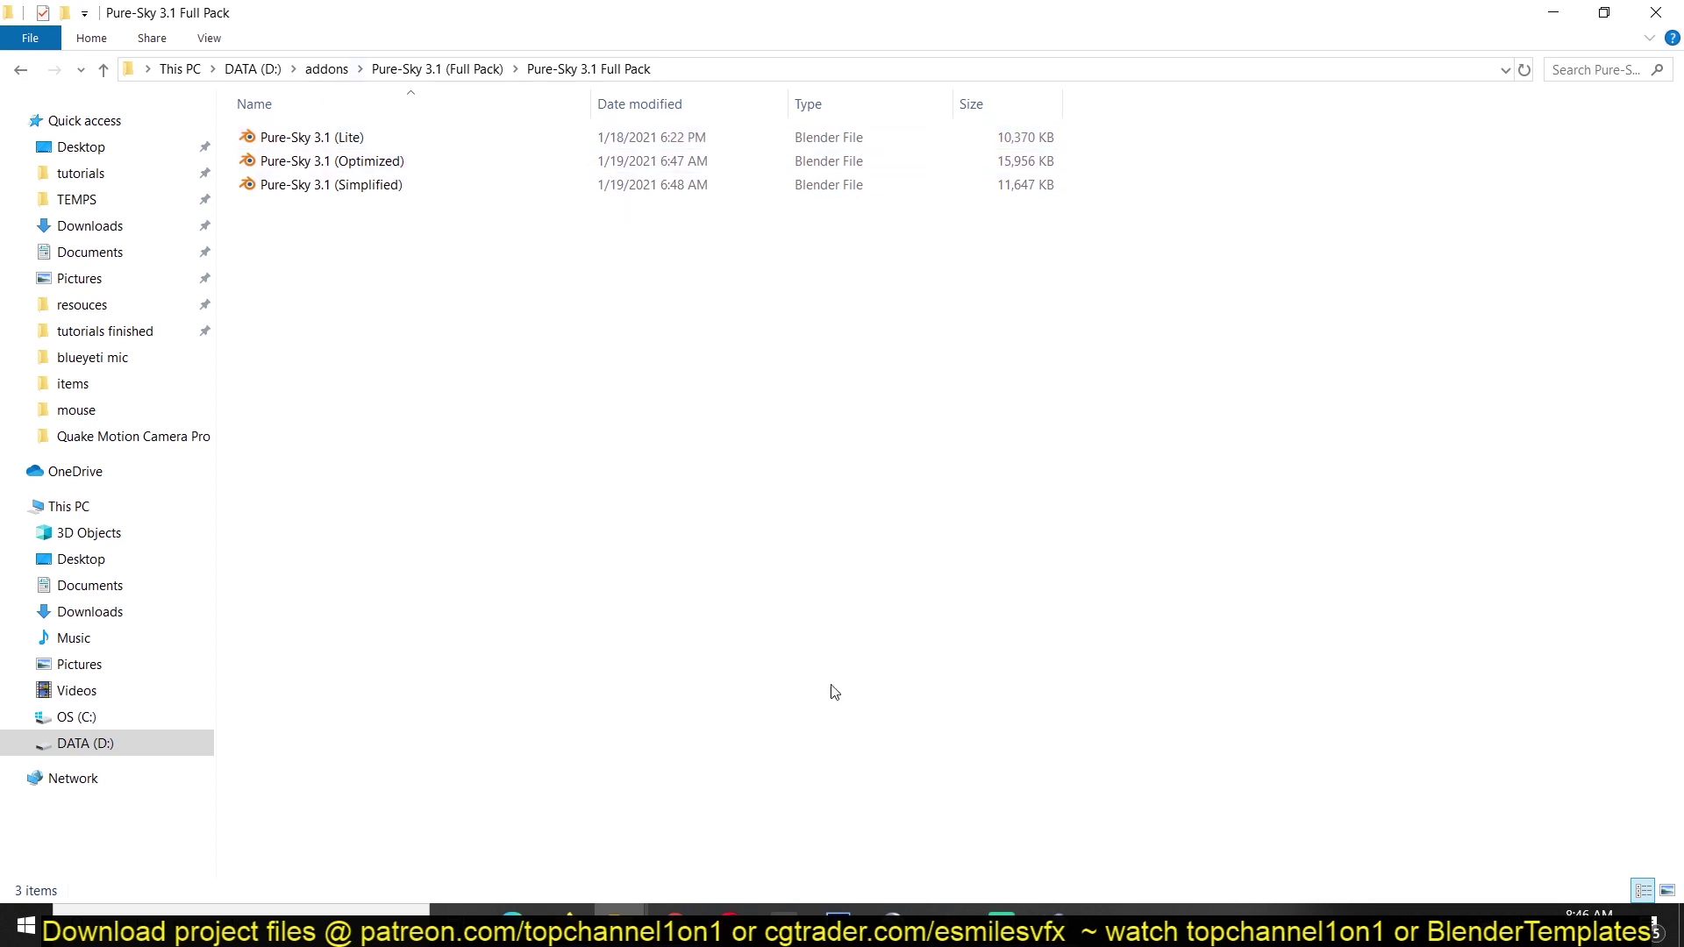
pyautogui.click(939, 912)
# Start File > Append and browse into the Pure-Sky 3.1 Full Pack folder
pyautogui.click(1058, 862)
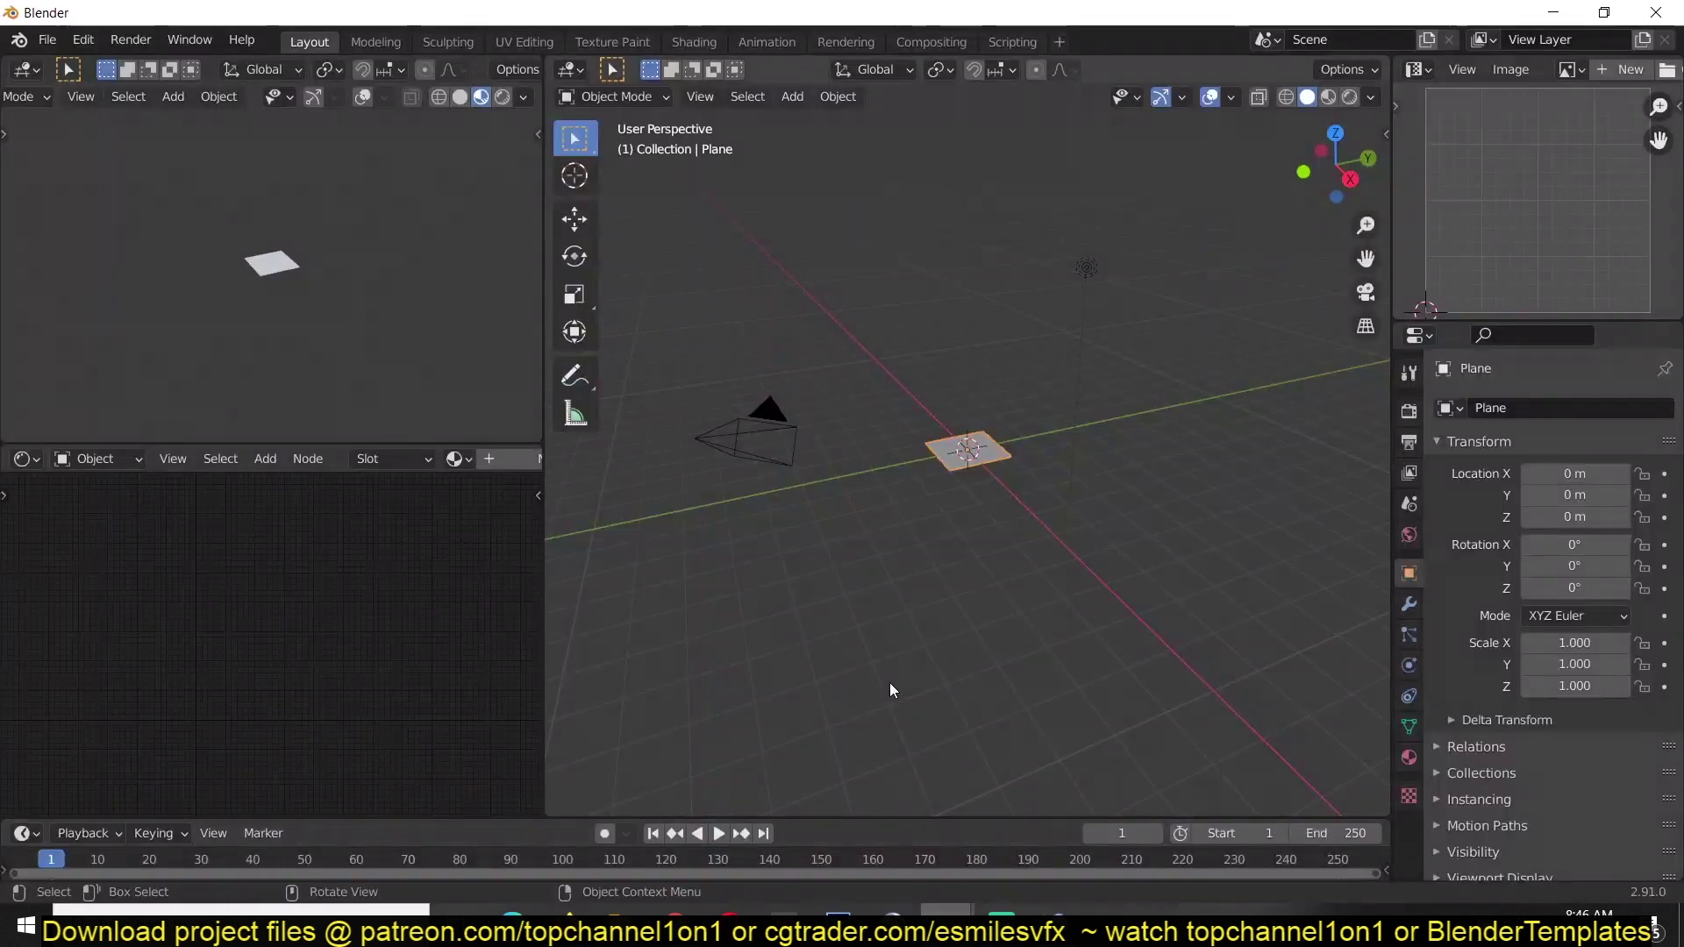
pyautogui.click(47, 40)
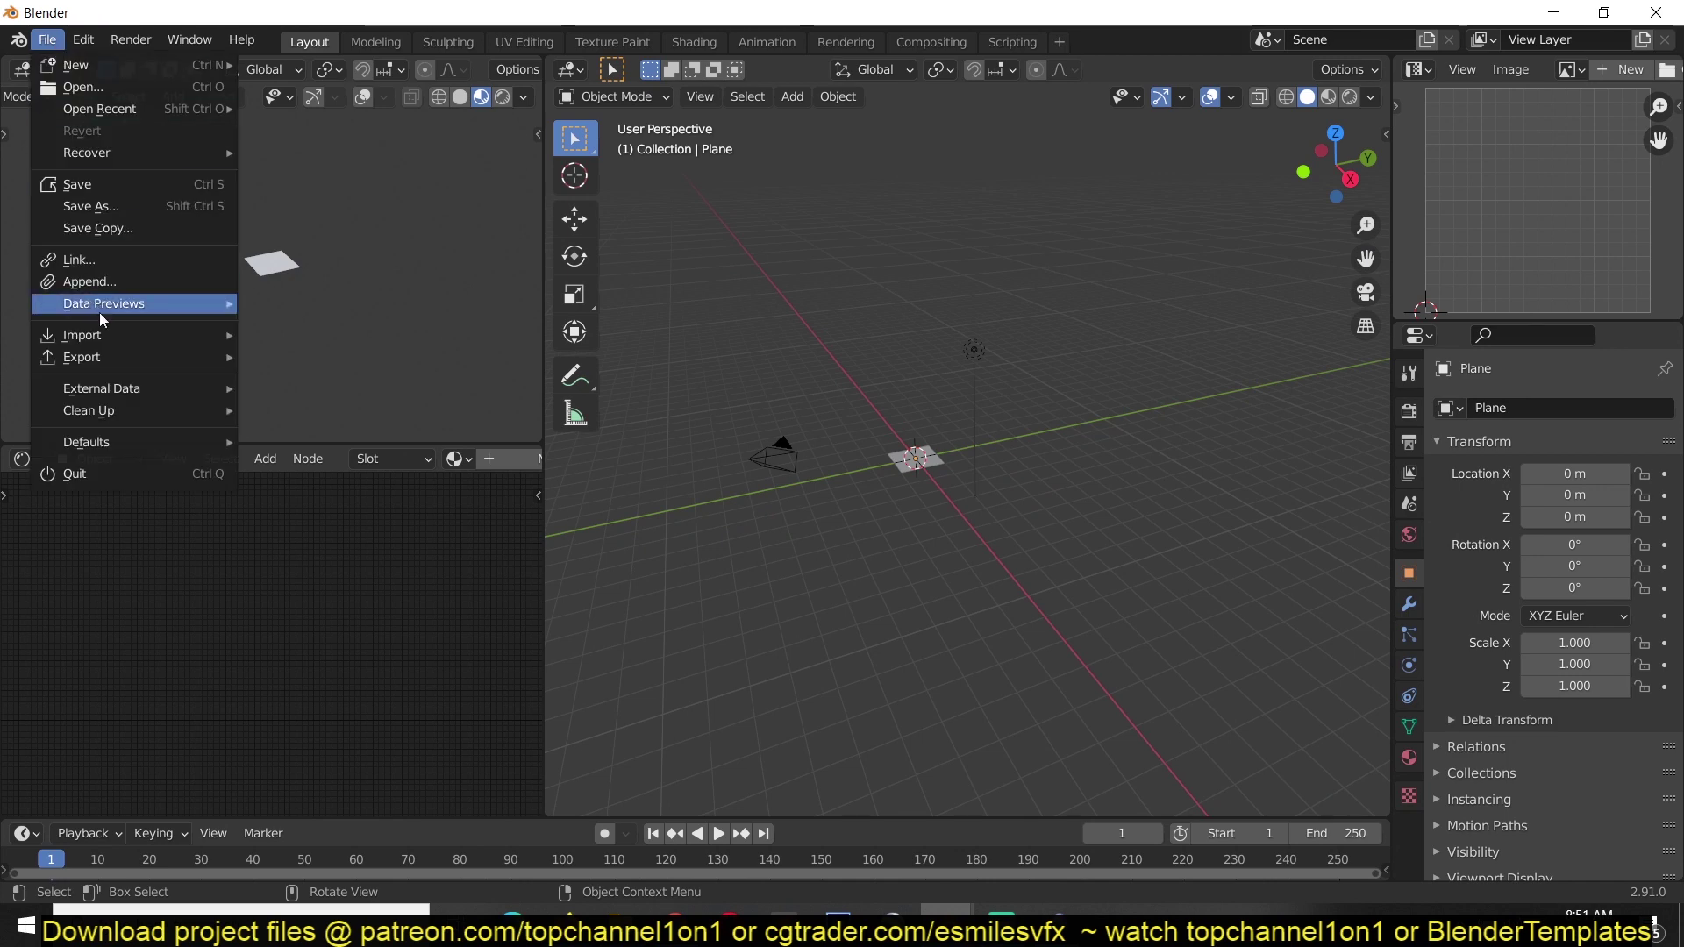
pyautogui.click(79, 278)
pyautogui.click(636, 229)
pyautogui.click(636, 229)
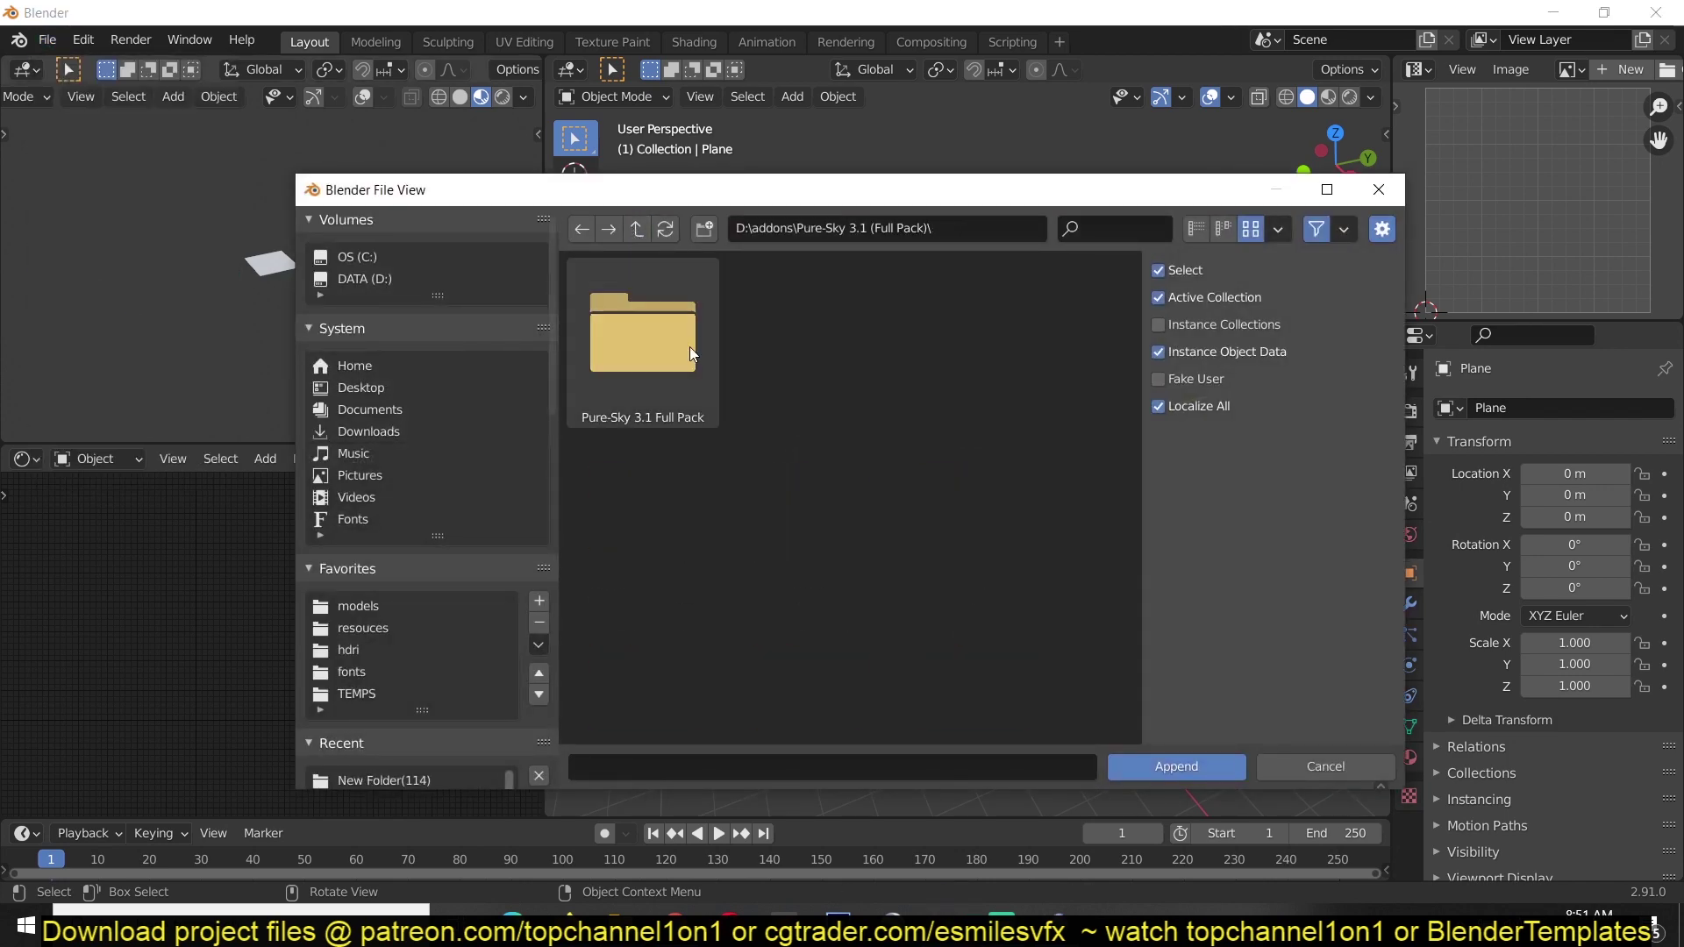
pyautogui.doubleClick(635, 361)
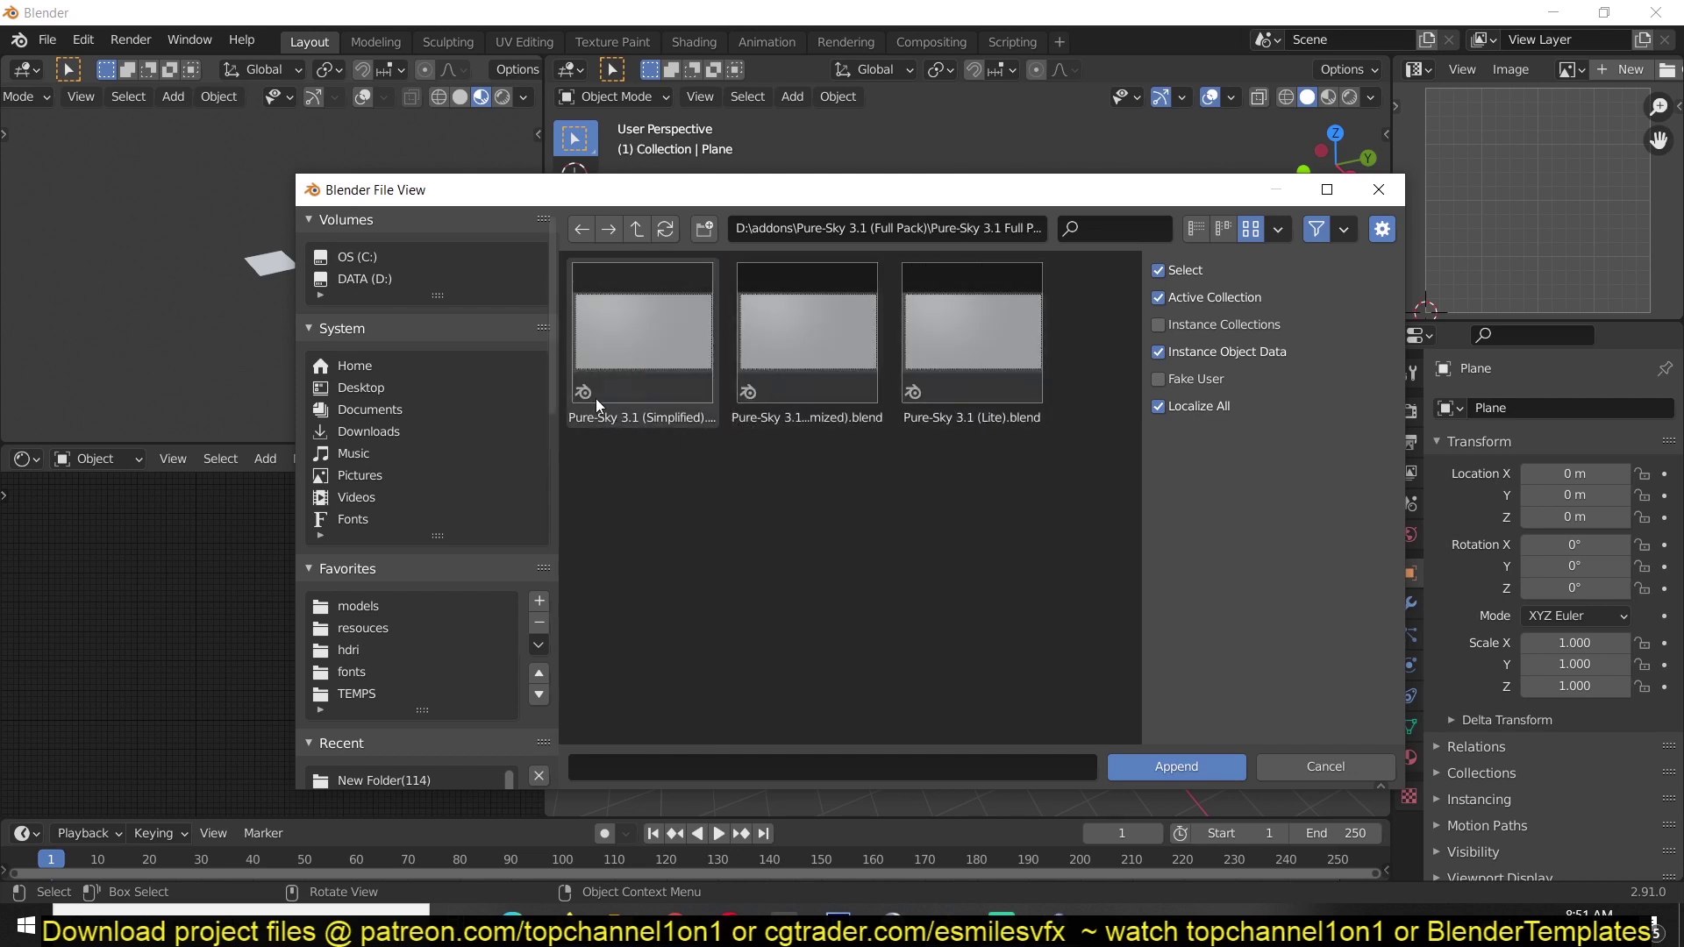
# Append the Pure-Sky 3.1 (Optimized) collection from Pure-Sky 3.1 (Optimized).blend
pyautogui.doubleClick(820, 419)
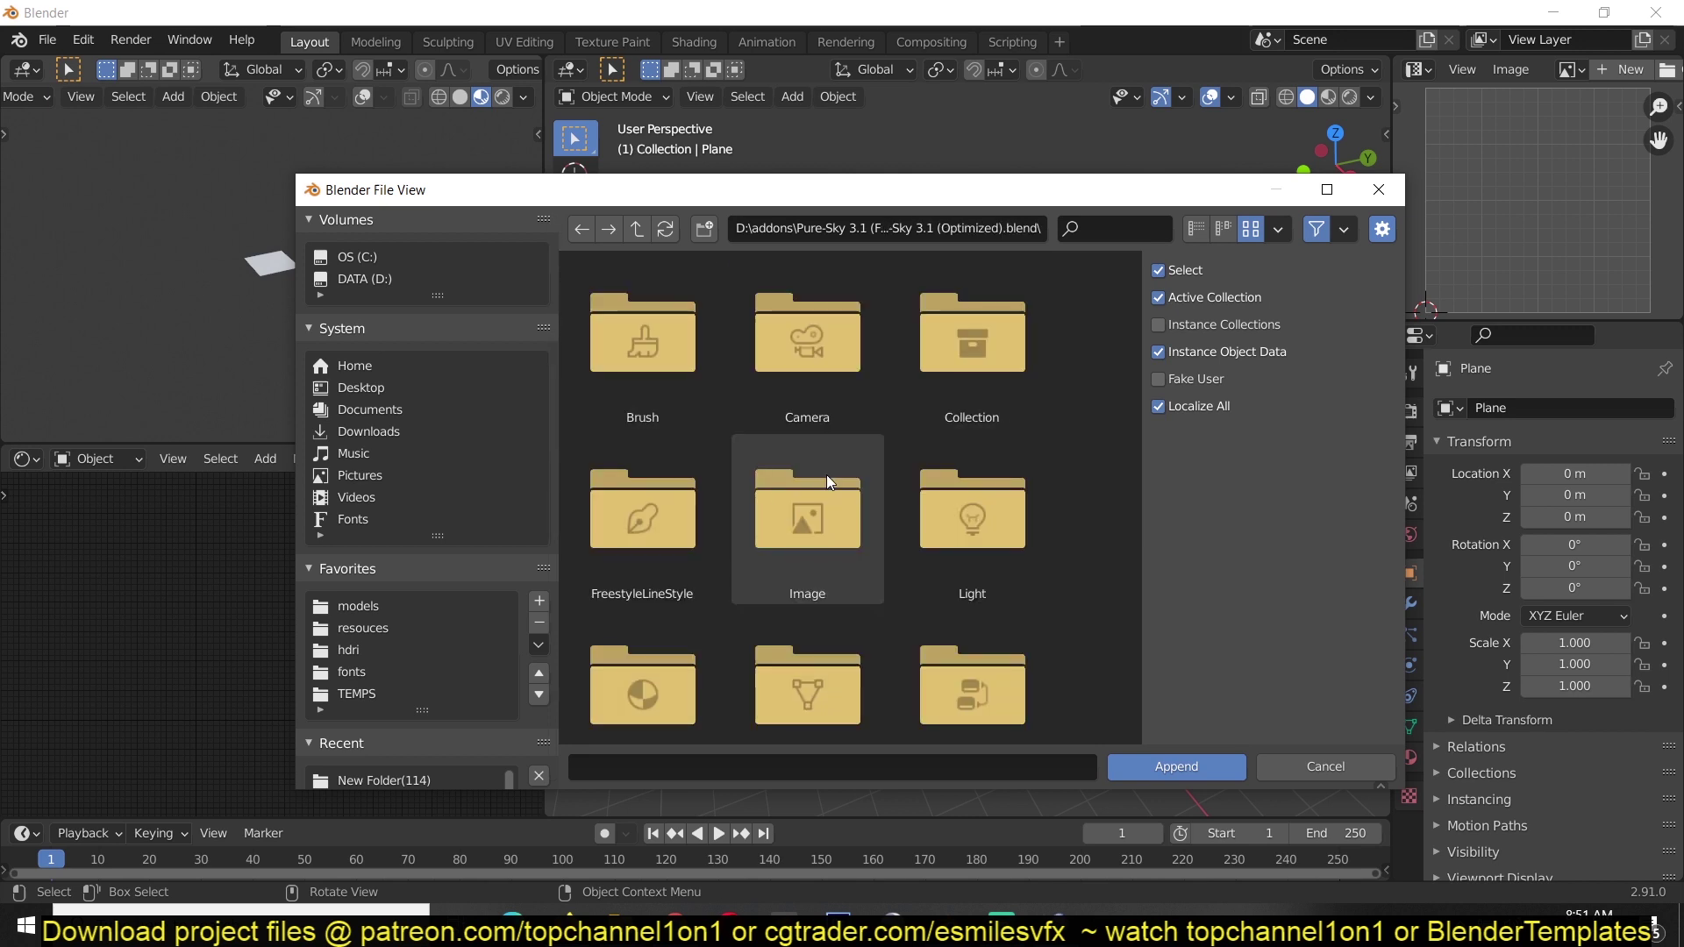
pyautogui.doubleClick(959, 398)
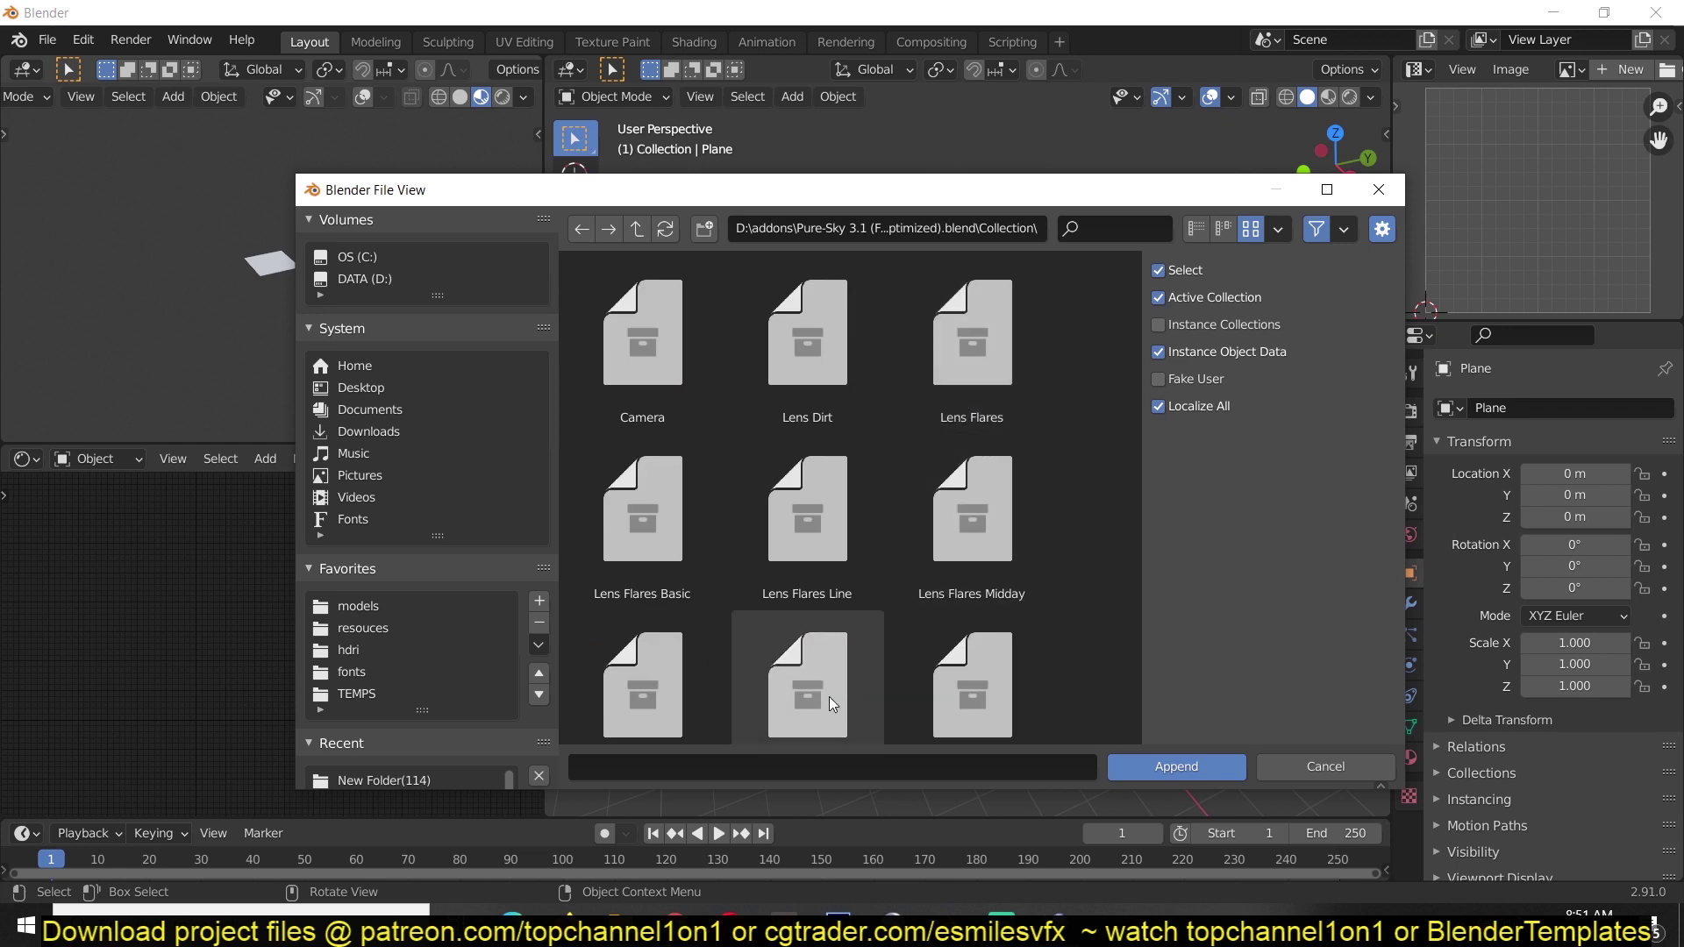
pyautogui.scroll(-5, 740, 498)
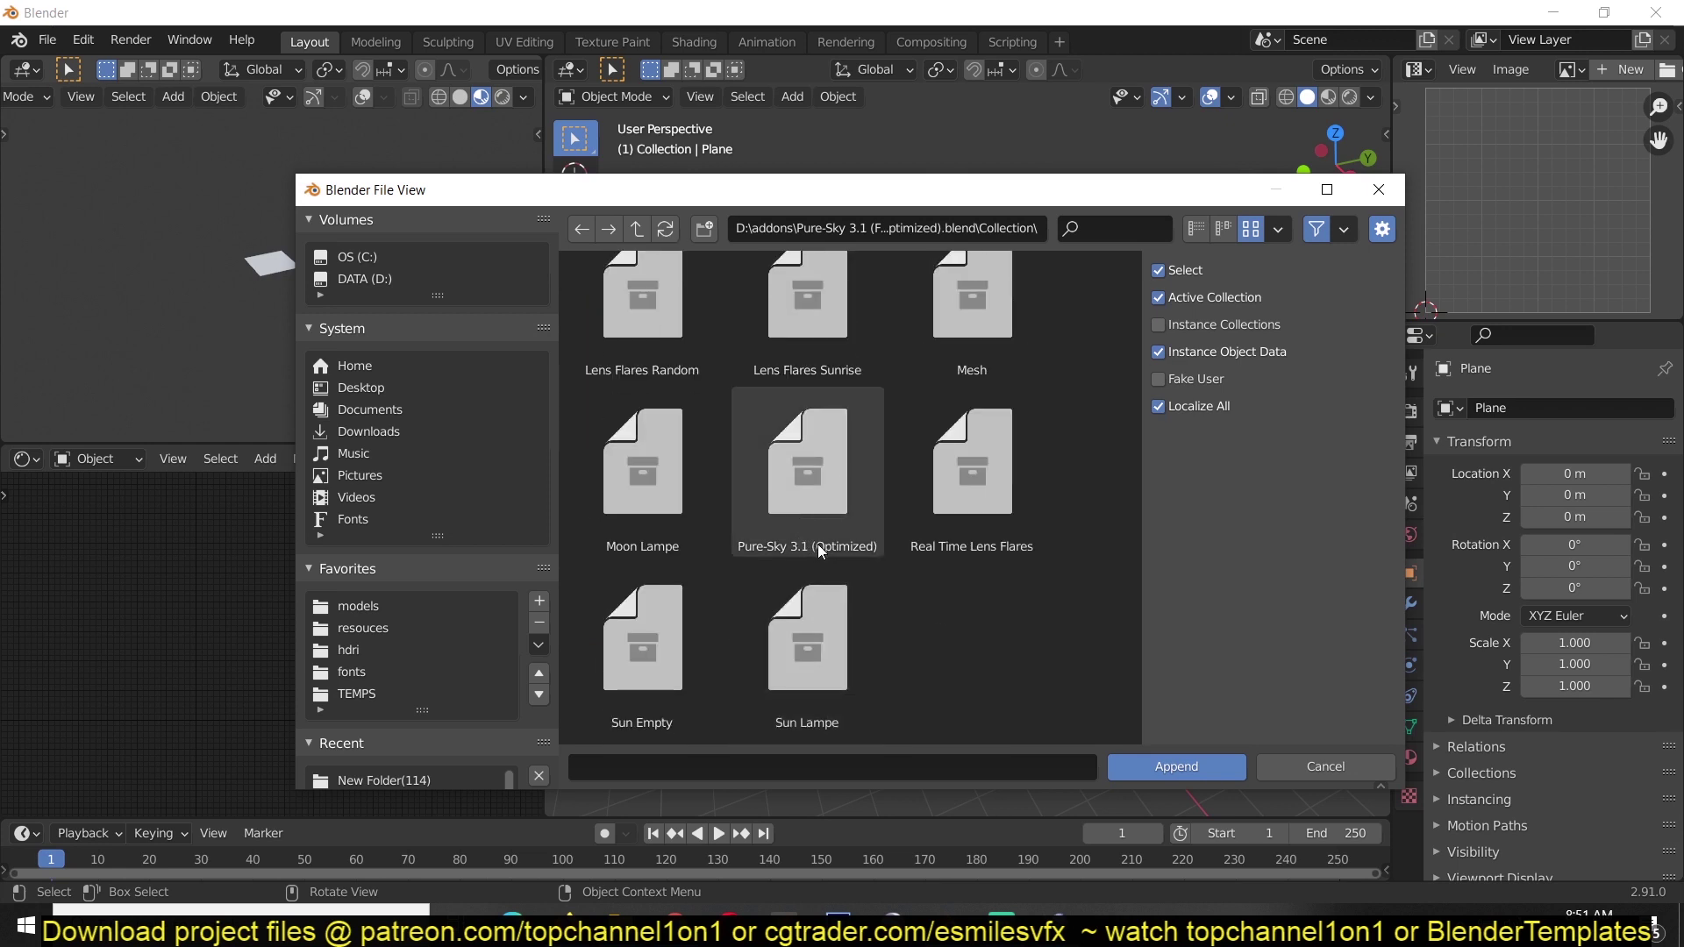
pyautogui.scroll(1, 820, 544)
pyautogui.scroll(3, 834, 319)
pyautogui.scroll(-3, 845, 541)
pyautogui.click(785, 554)
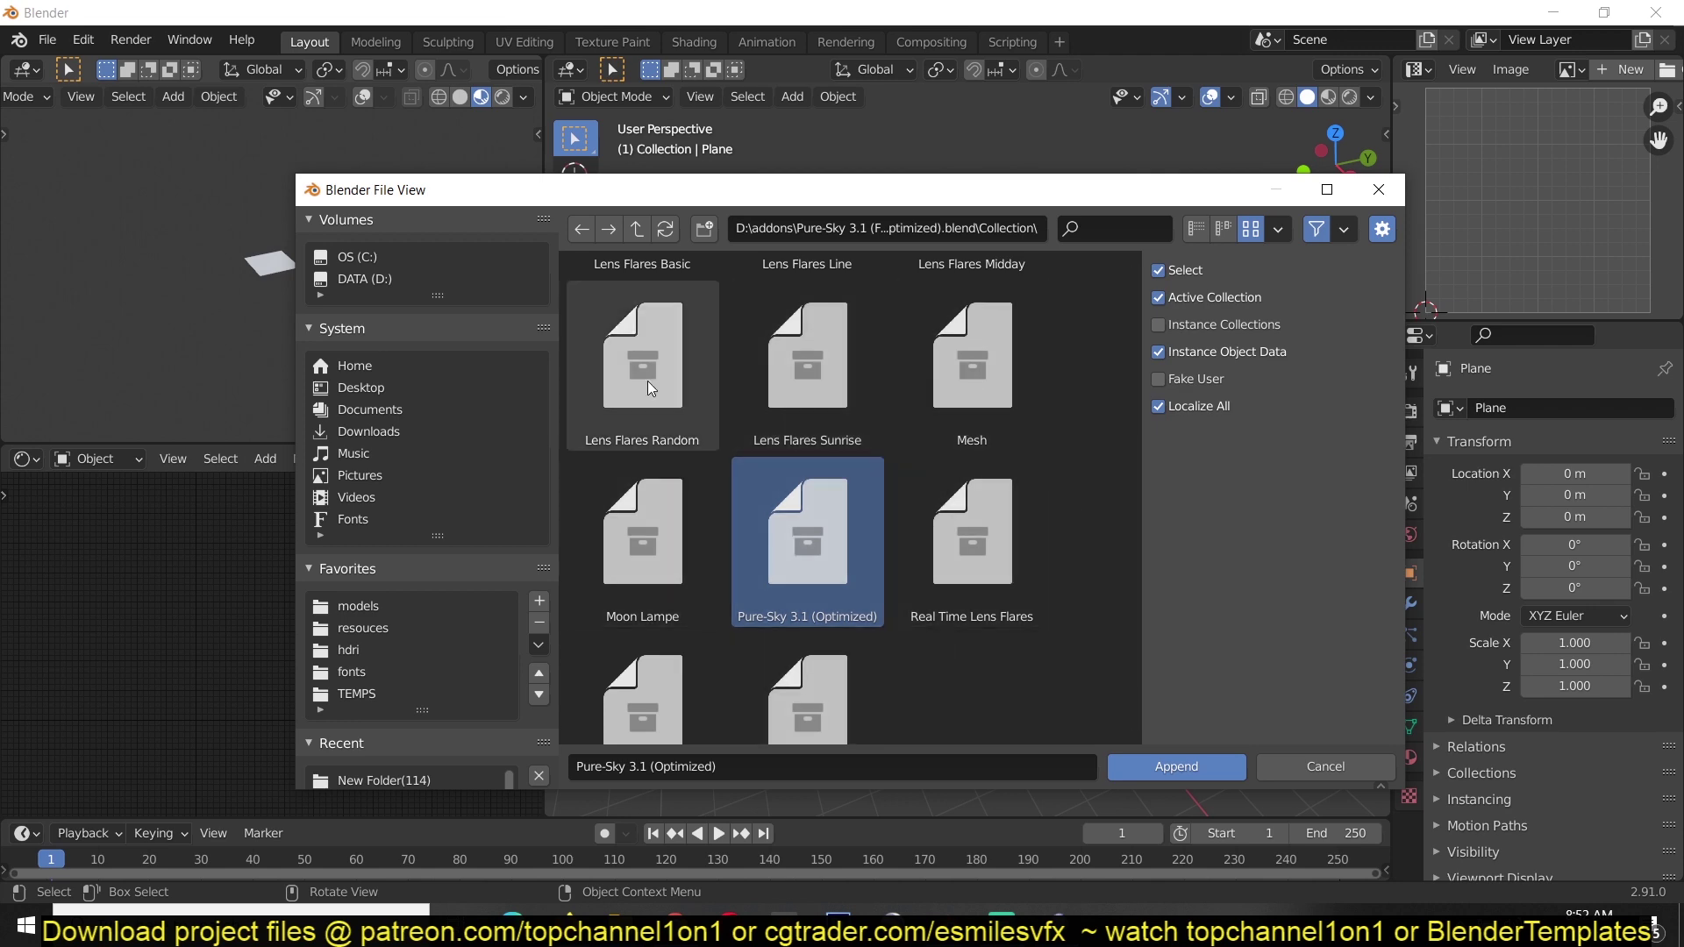
pyautogui.click(1187, 765)
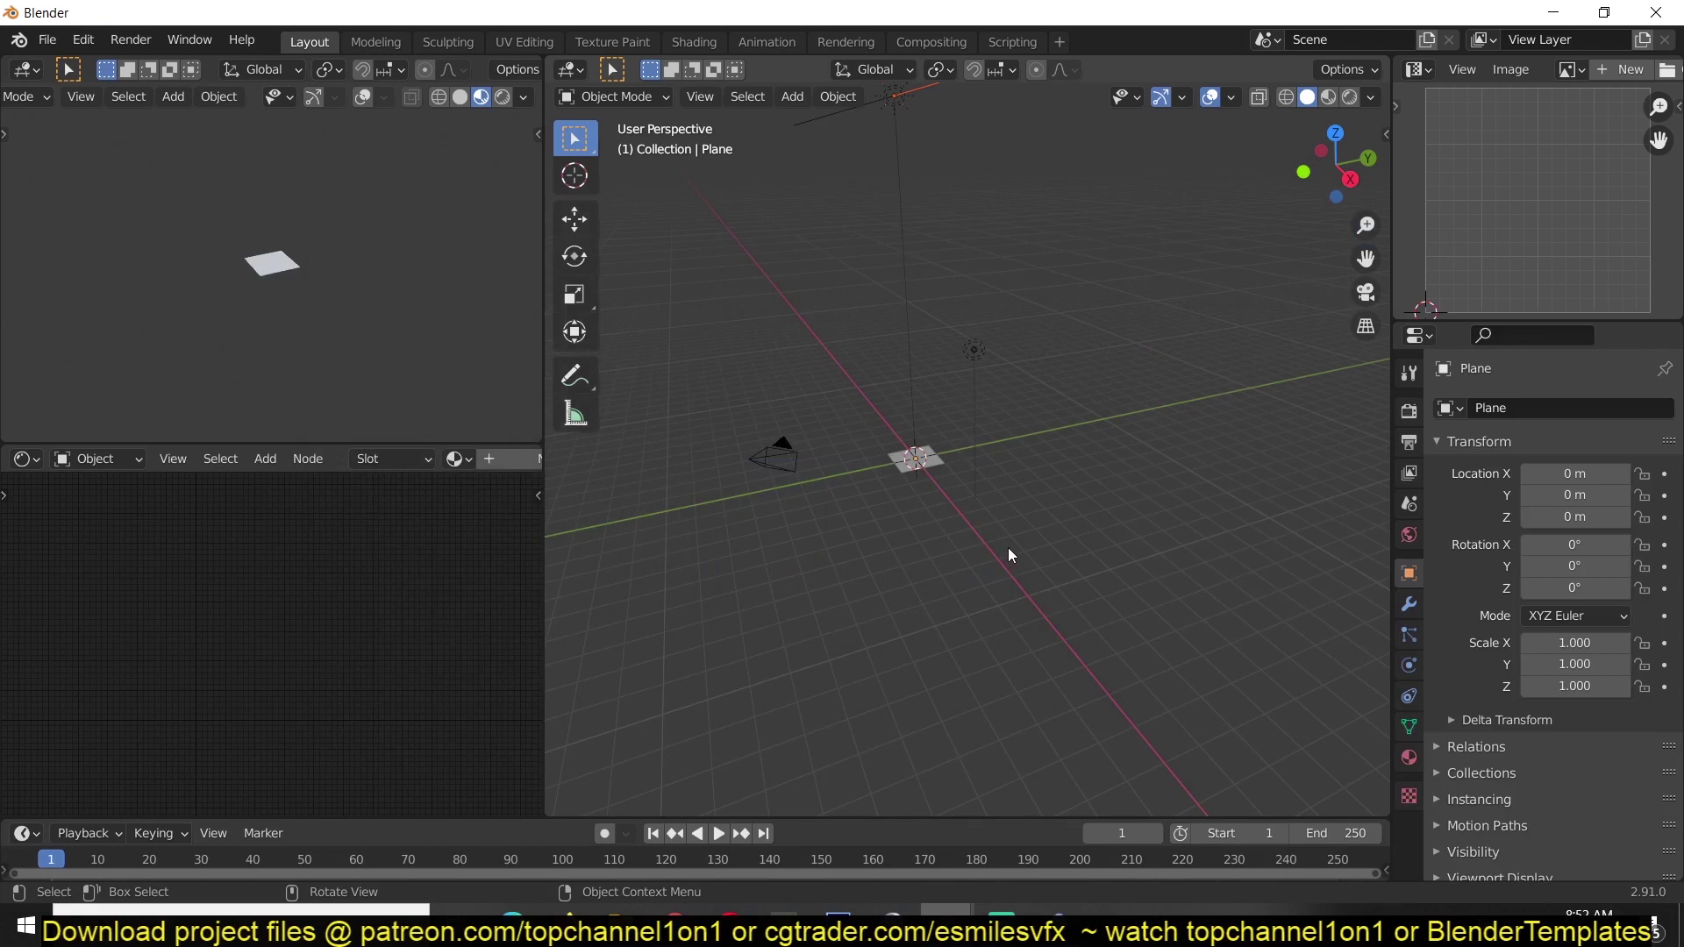
# Switch the Image Editor to an Outliner, then collapse and select the Pure-Sky 3.1 (Optimized) collection
pyautogui.keyDown('shift'); pyautogui.moveTo(1007, 547); pyautogui.dragTo(1002, 619, button='middle'); pyautogui.keyUp('shift')
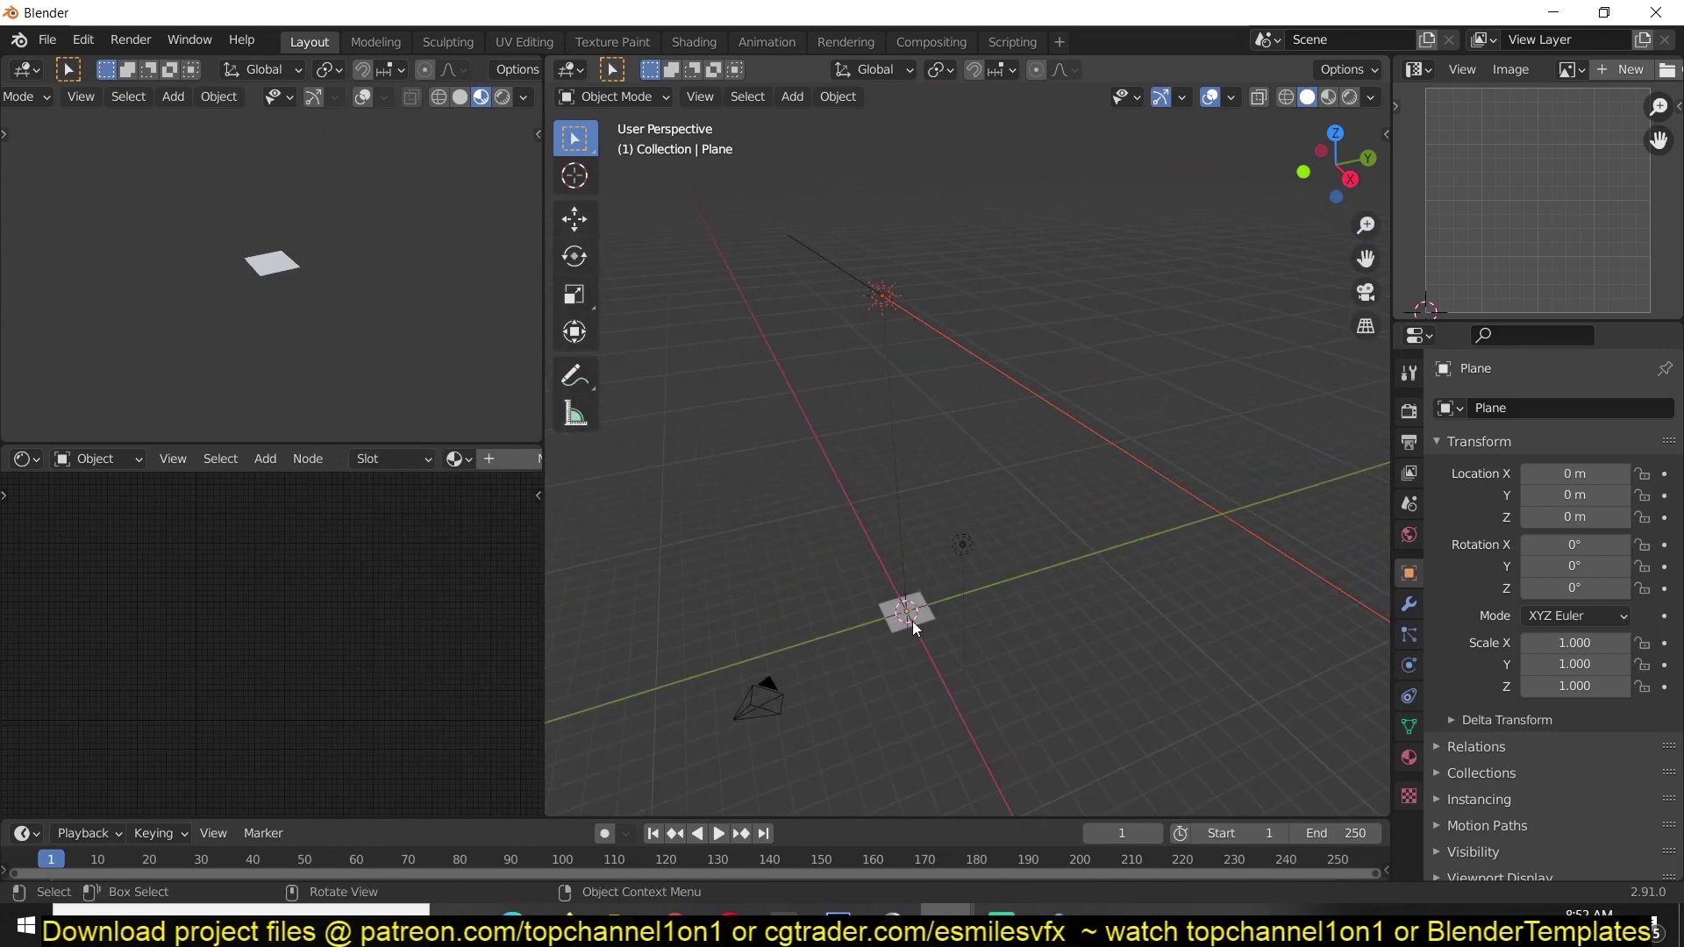
pyautogui.moveTo(890, 628); pyautogui.dragTo(1078, 616, button='middle')
pyautogui.moveTo(944, 365); pyautogui.dragTo(870, 405, button='middle')
pyautogui.moveTo(1334, 167); pyautogui.dragTo(1329, 173)
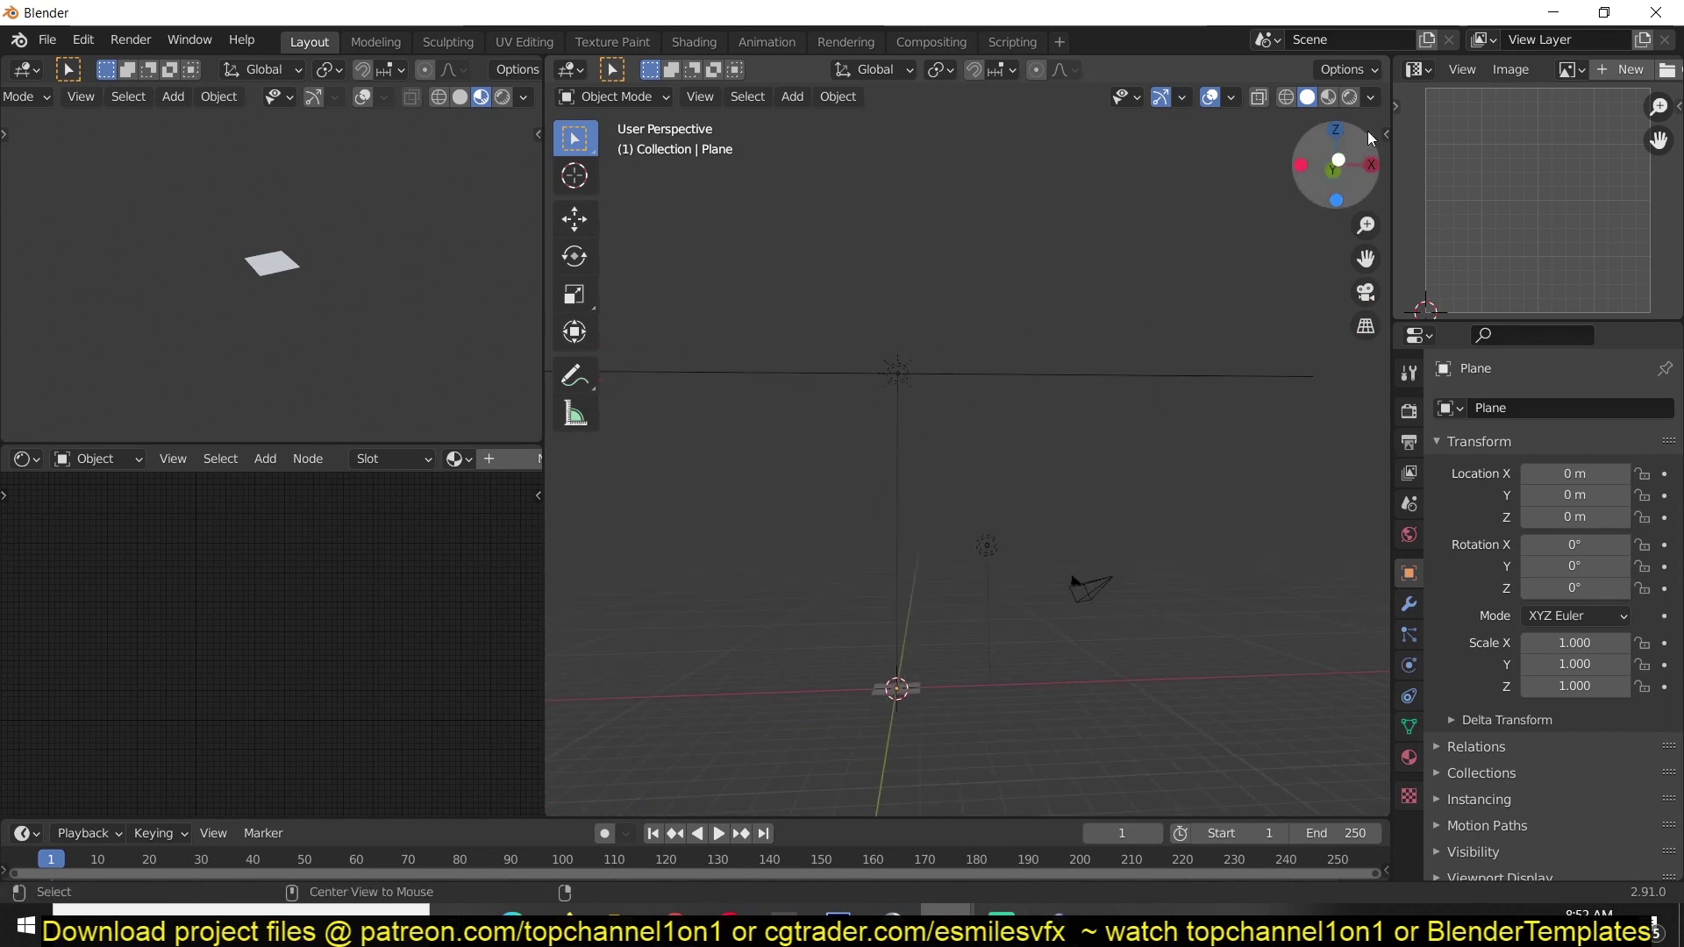
pyautogui.click(1418, 69)
pyautogui.click(1314, 131)
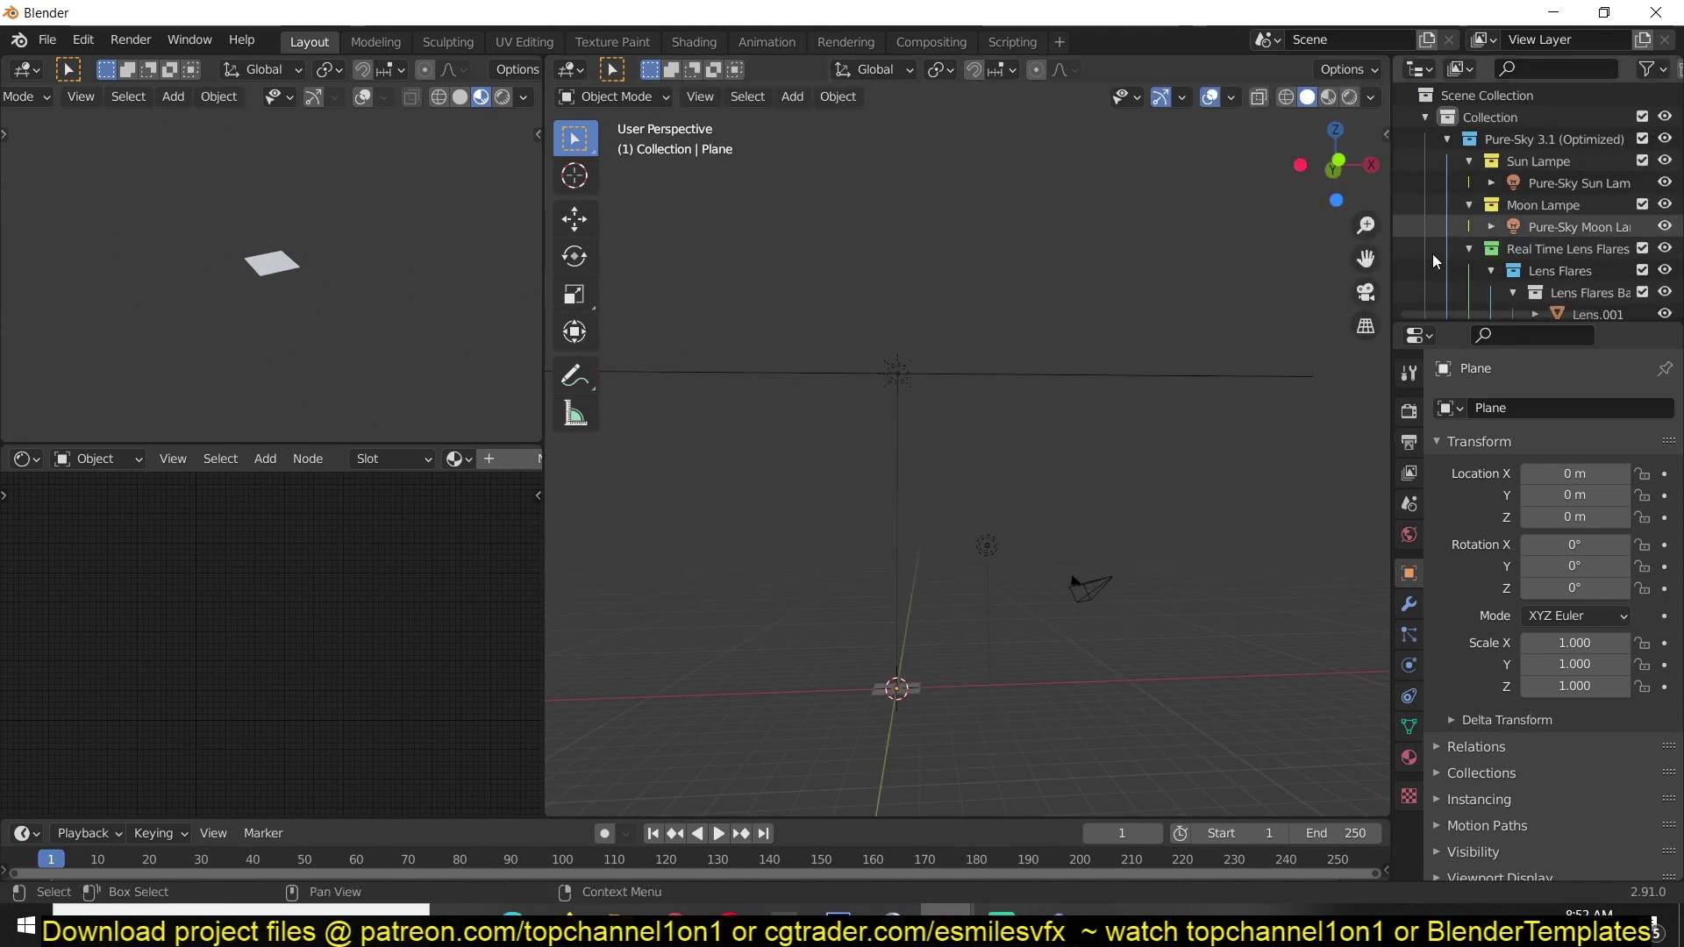
pyautogui.scroll(-10, 1499, 231)
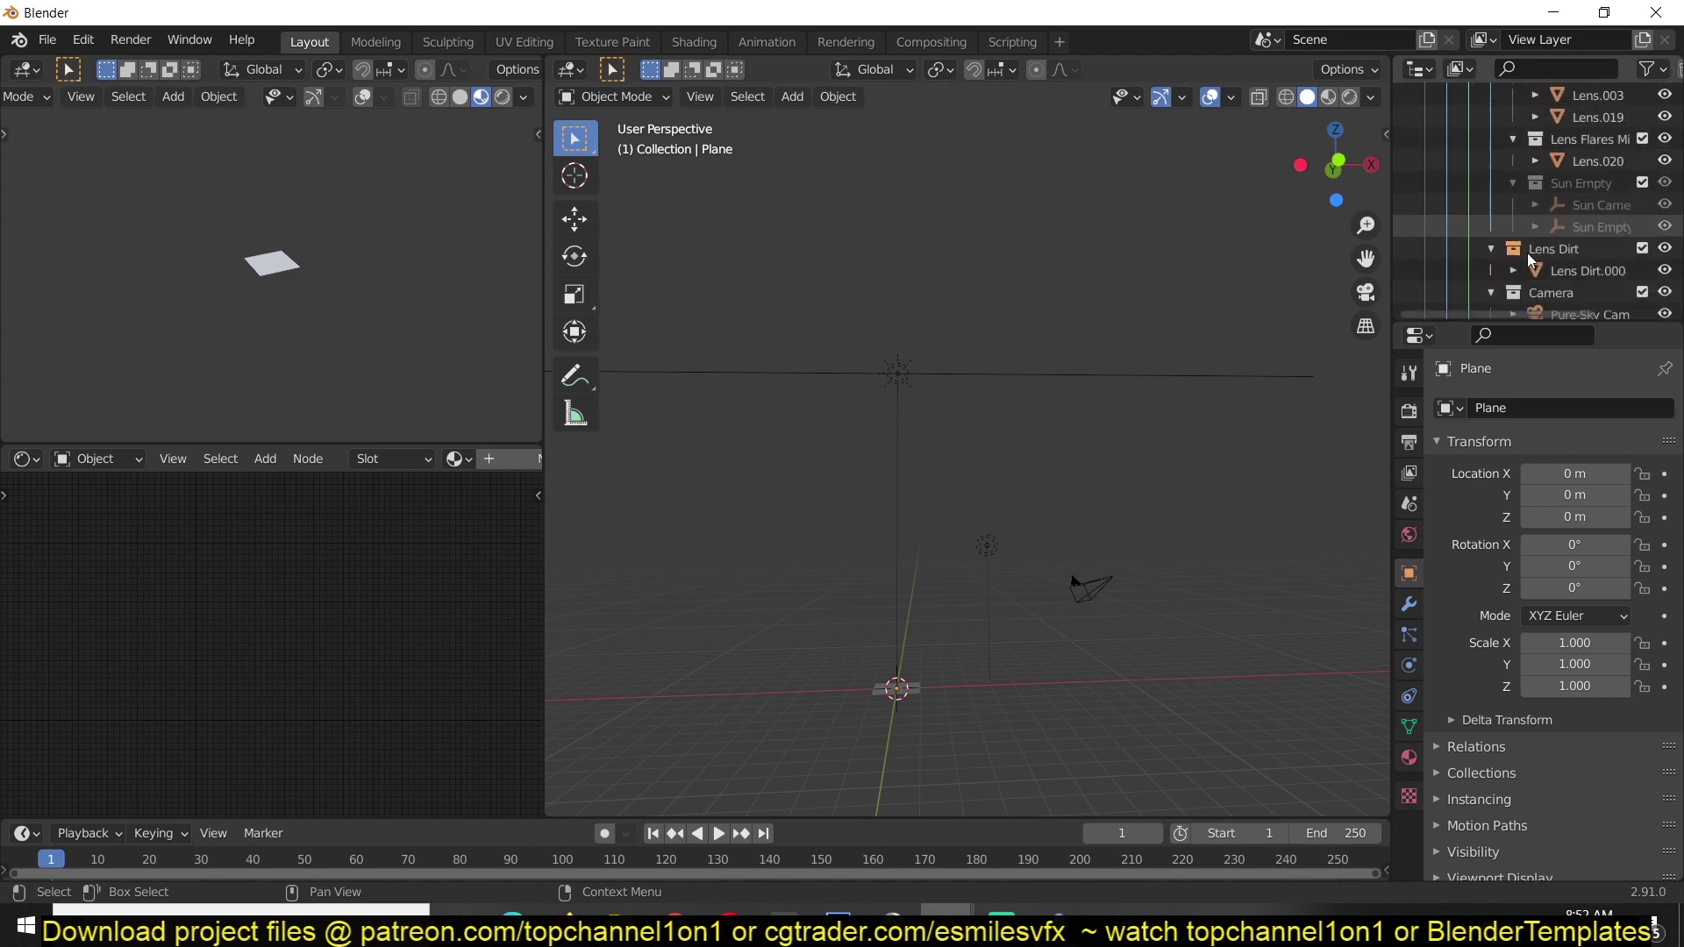
pyautogui.scroll(10, 1530, 258)
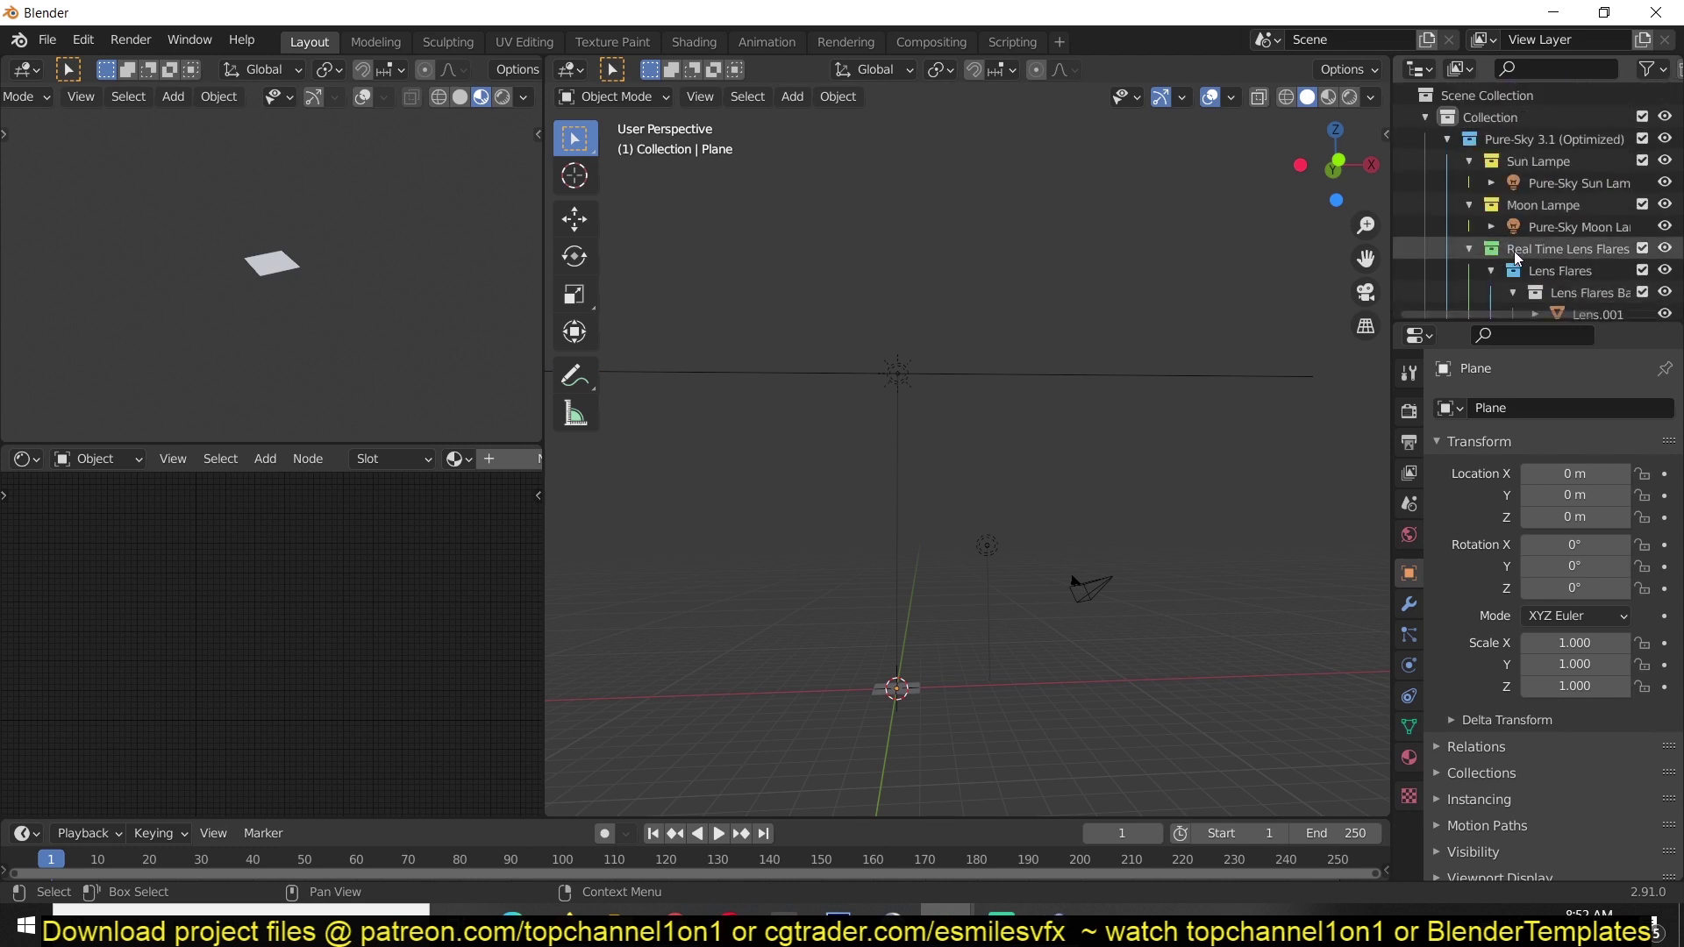
pyautogui.click(1448, 139)
pyautogui.click(1480, 148)
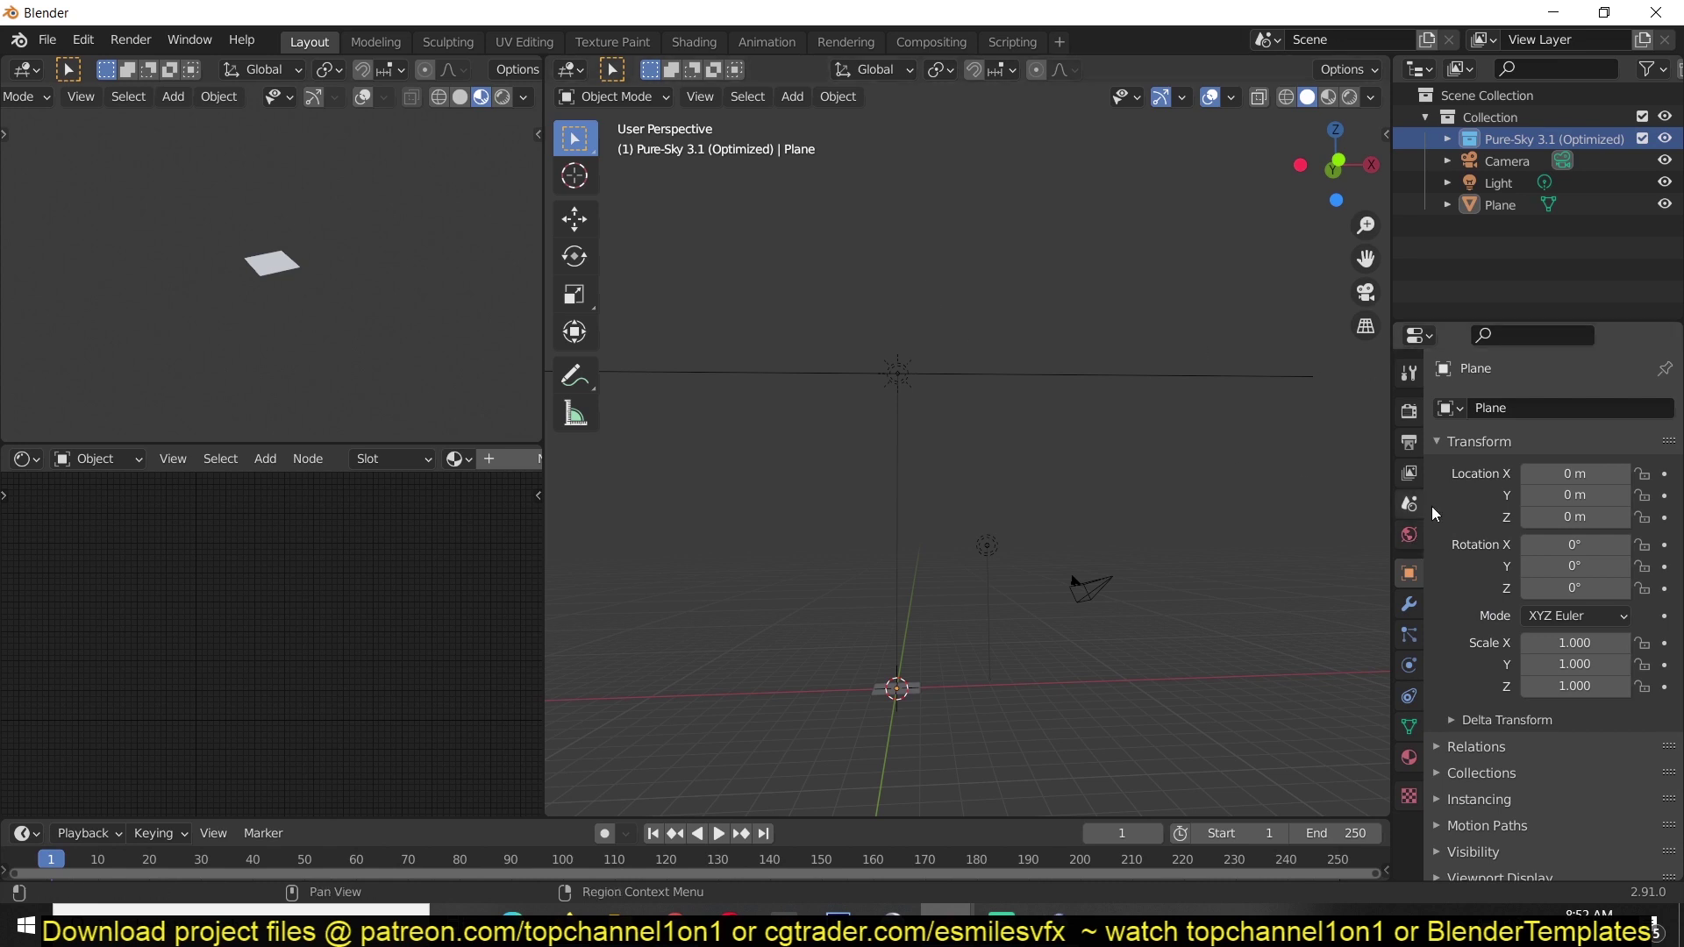
# In World Properties, assign Pure-Sky 3.1 (Optimized) as the scene world and scroll to its Animation settings
pyautogui.click(1409, 535)
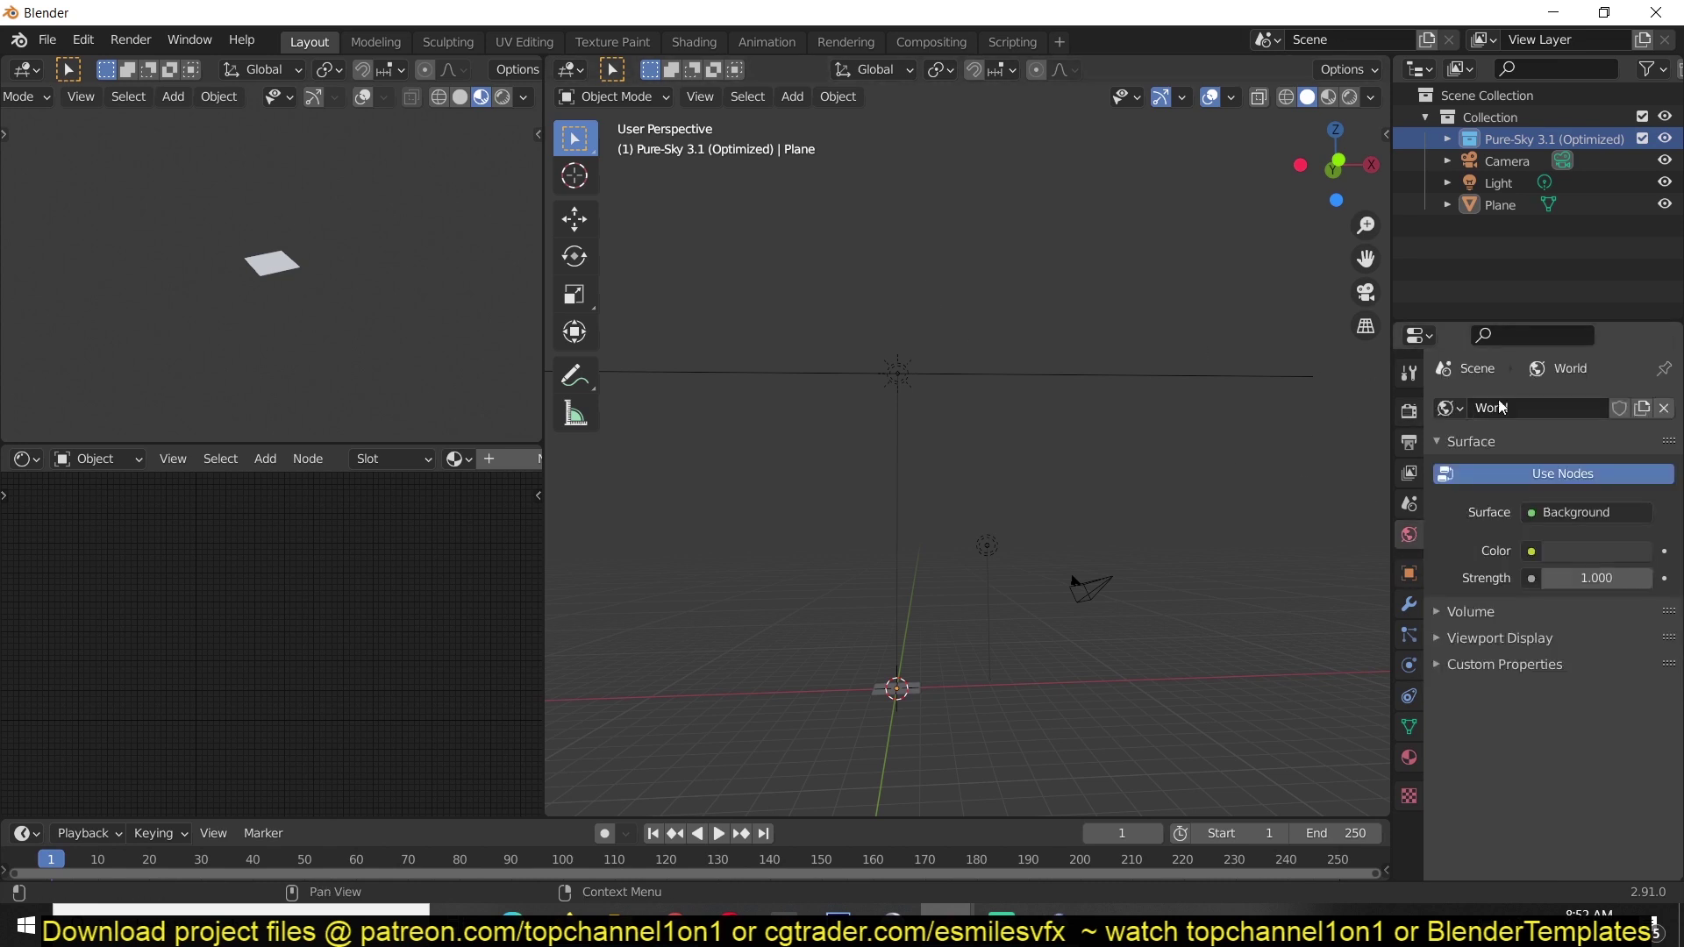
pyautogui.click(1448, 409)
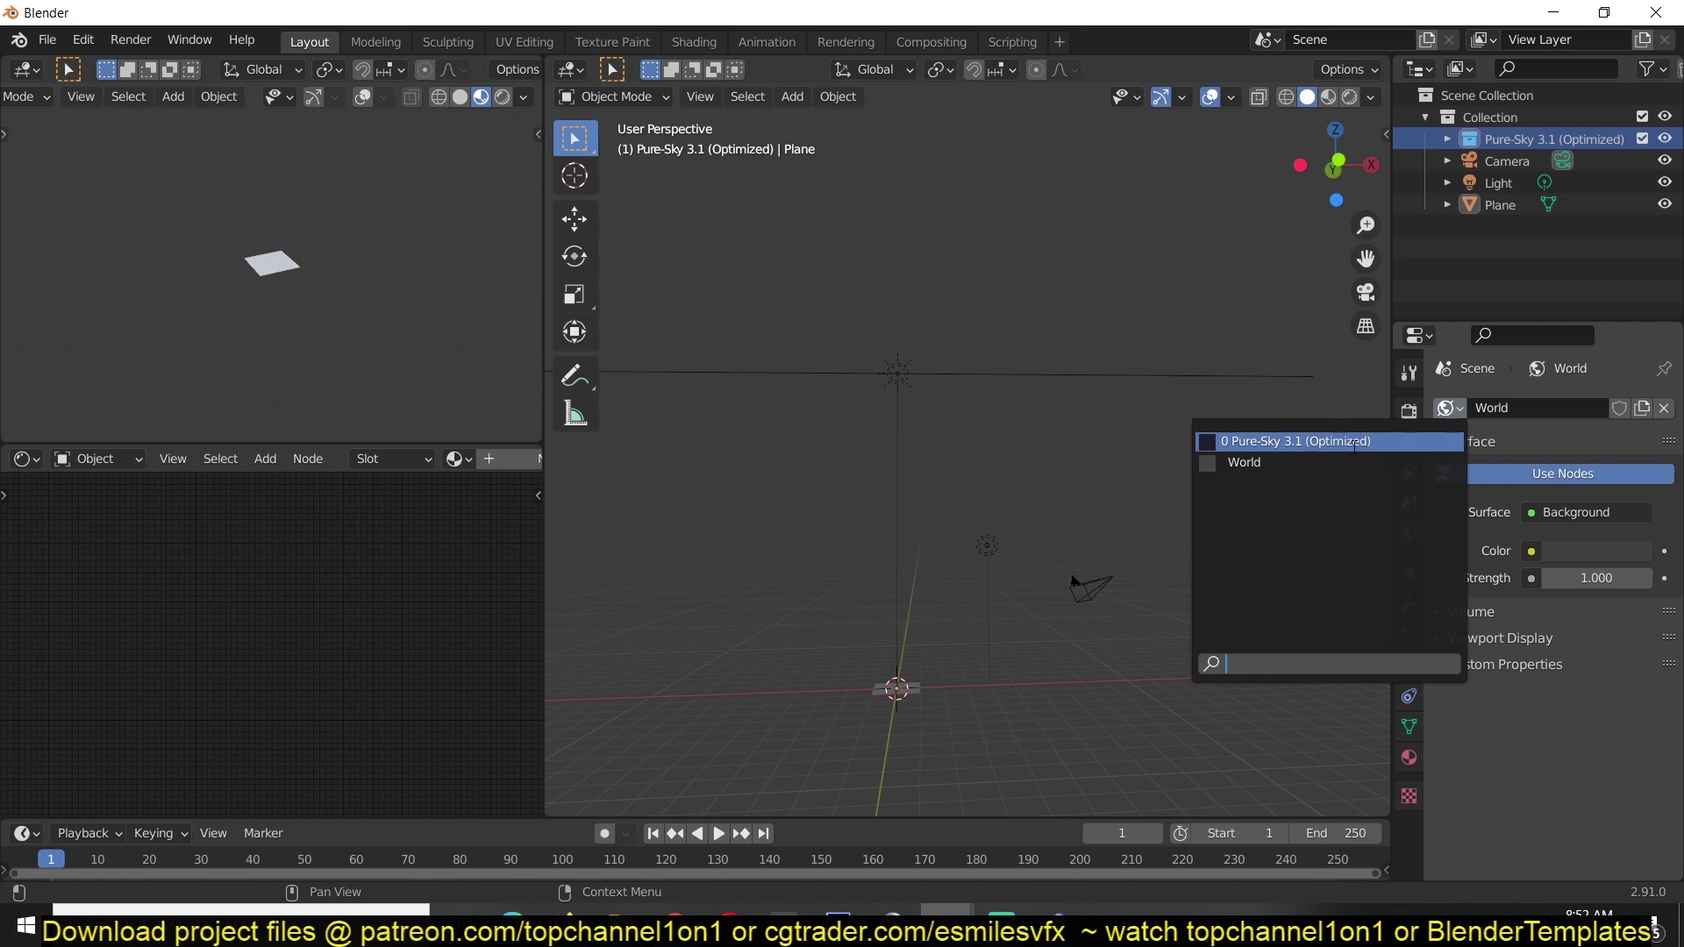
pyautogui.click(47, 39)
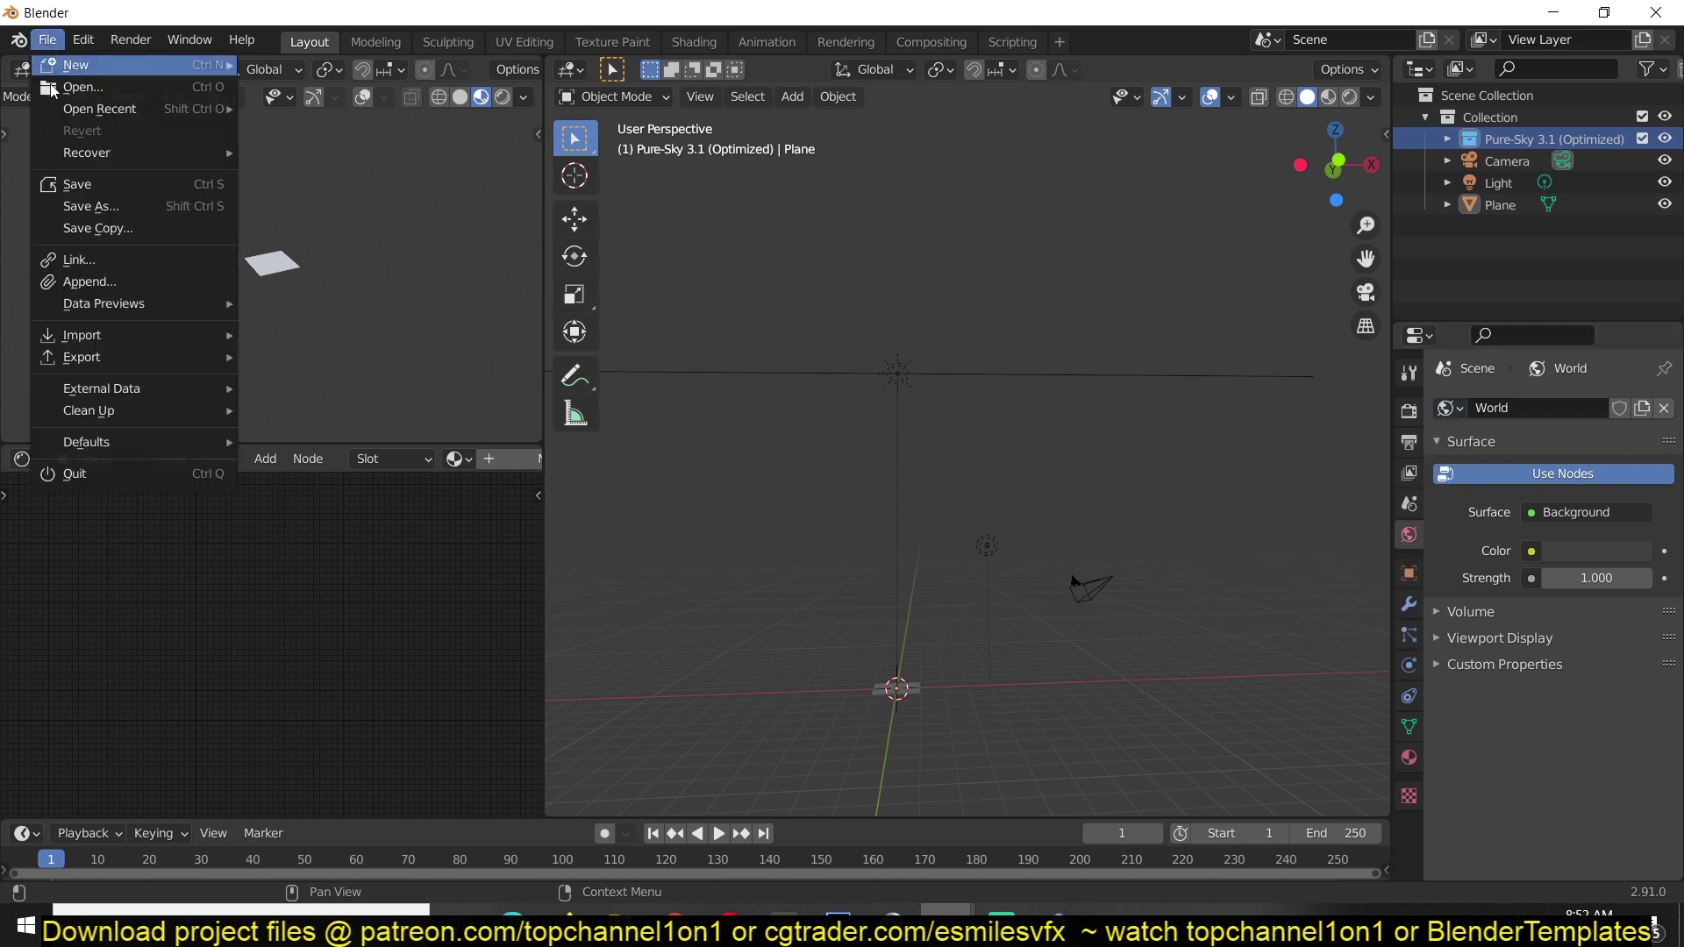
pyautogui.click(86, 283)
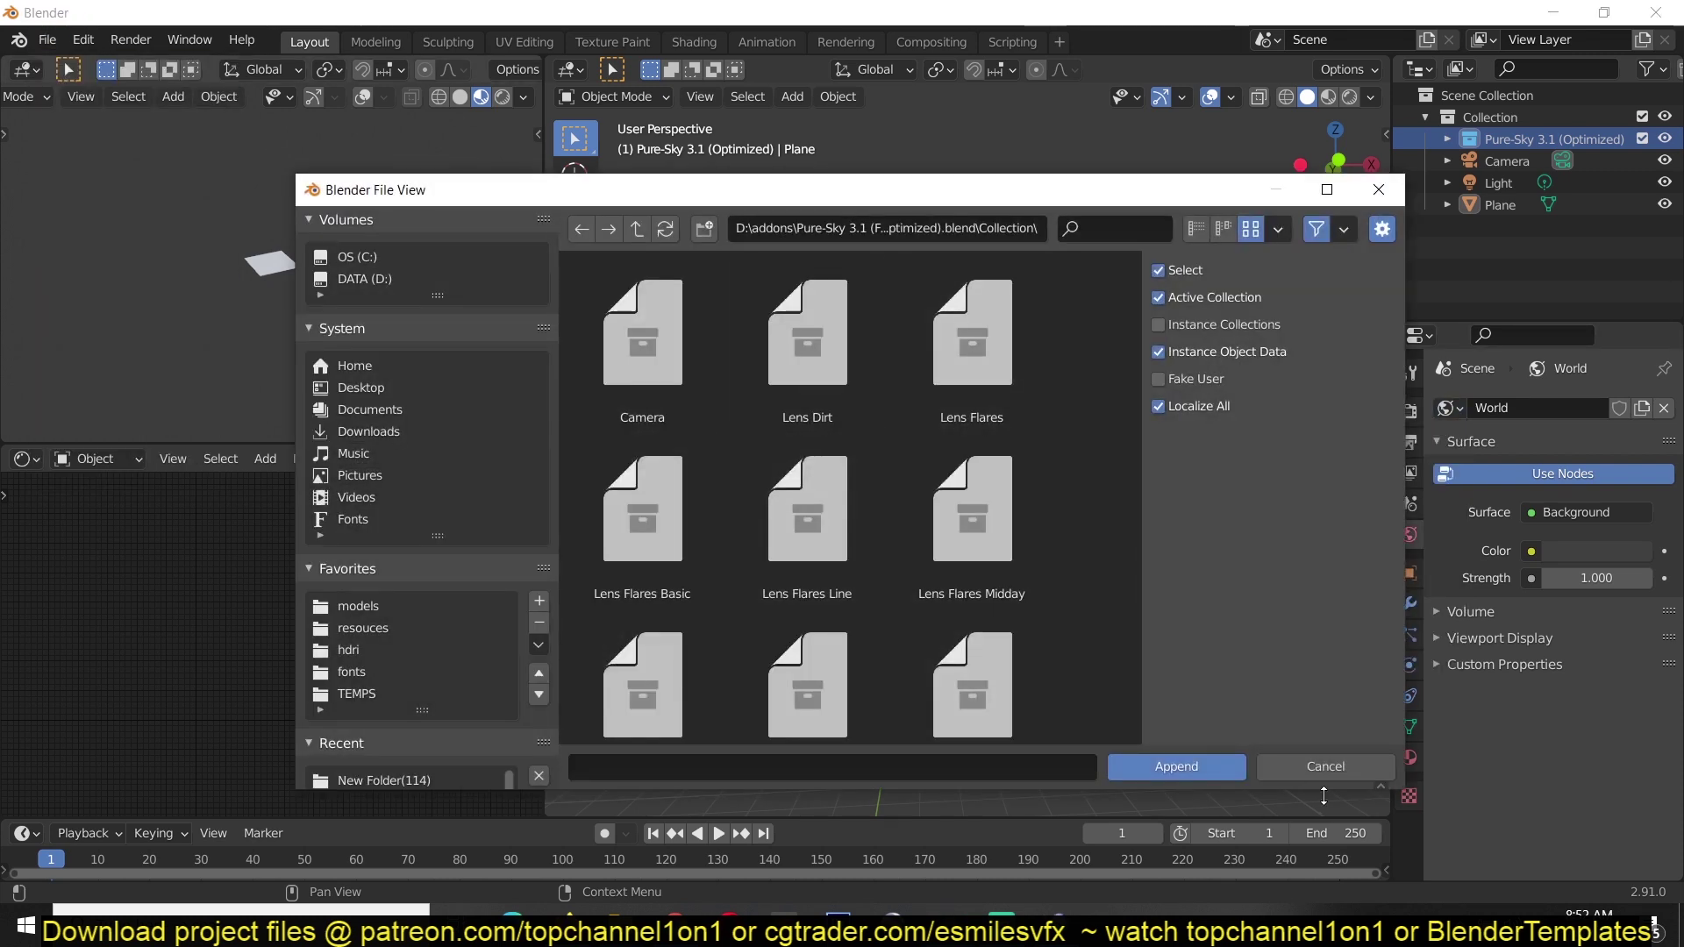
pyautogui.press('Escape')
pyautogui.click(1449, 408)
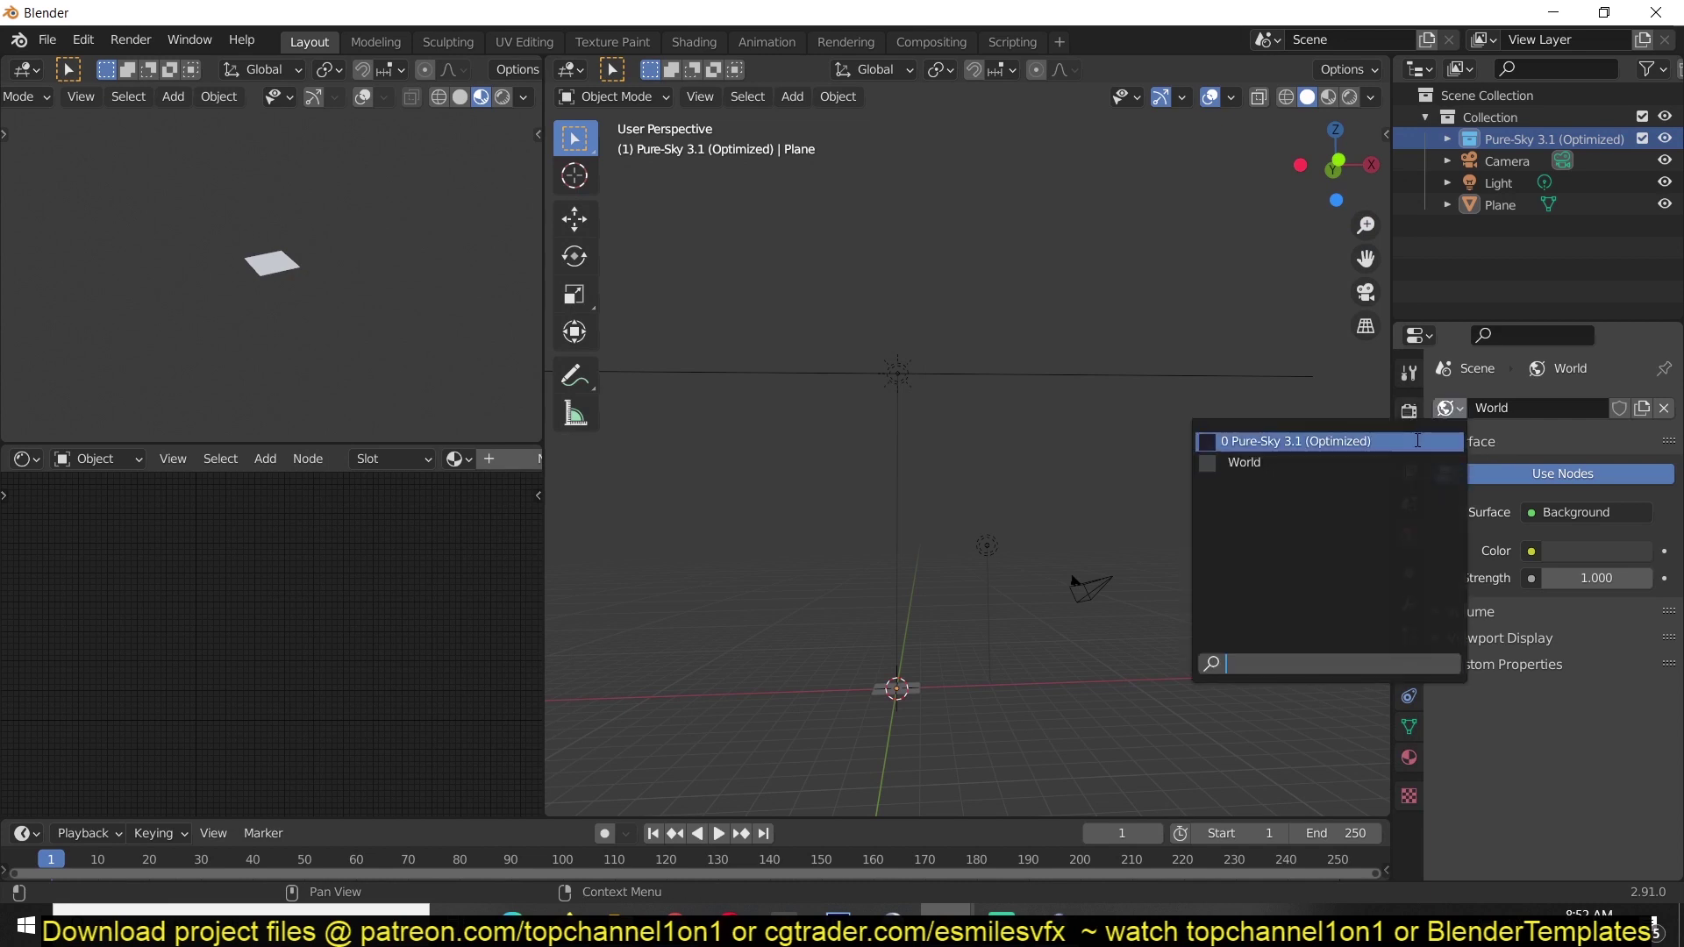
pyautogui.click(1254, 440)
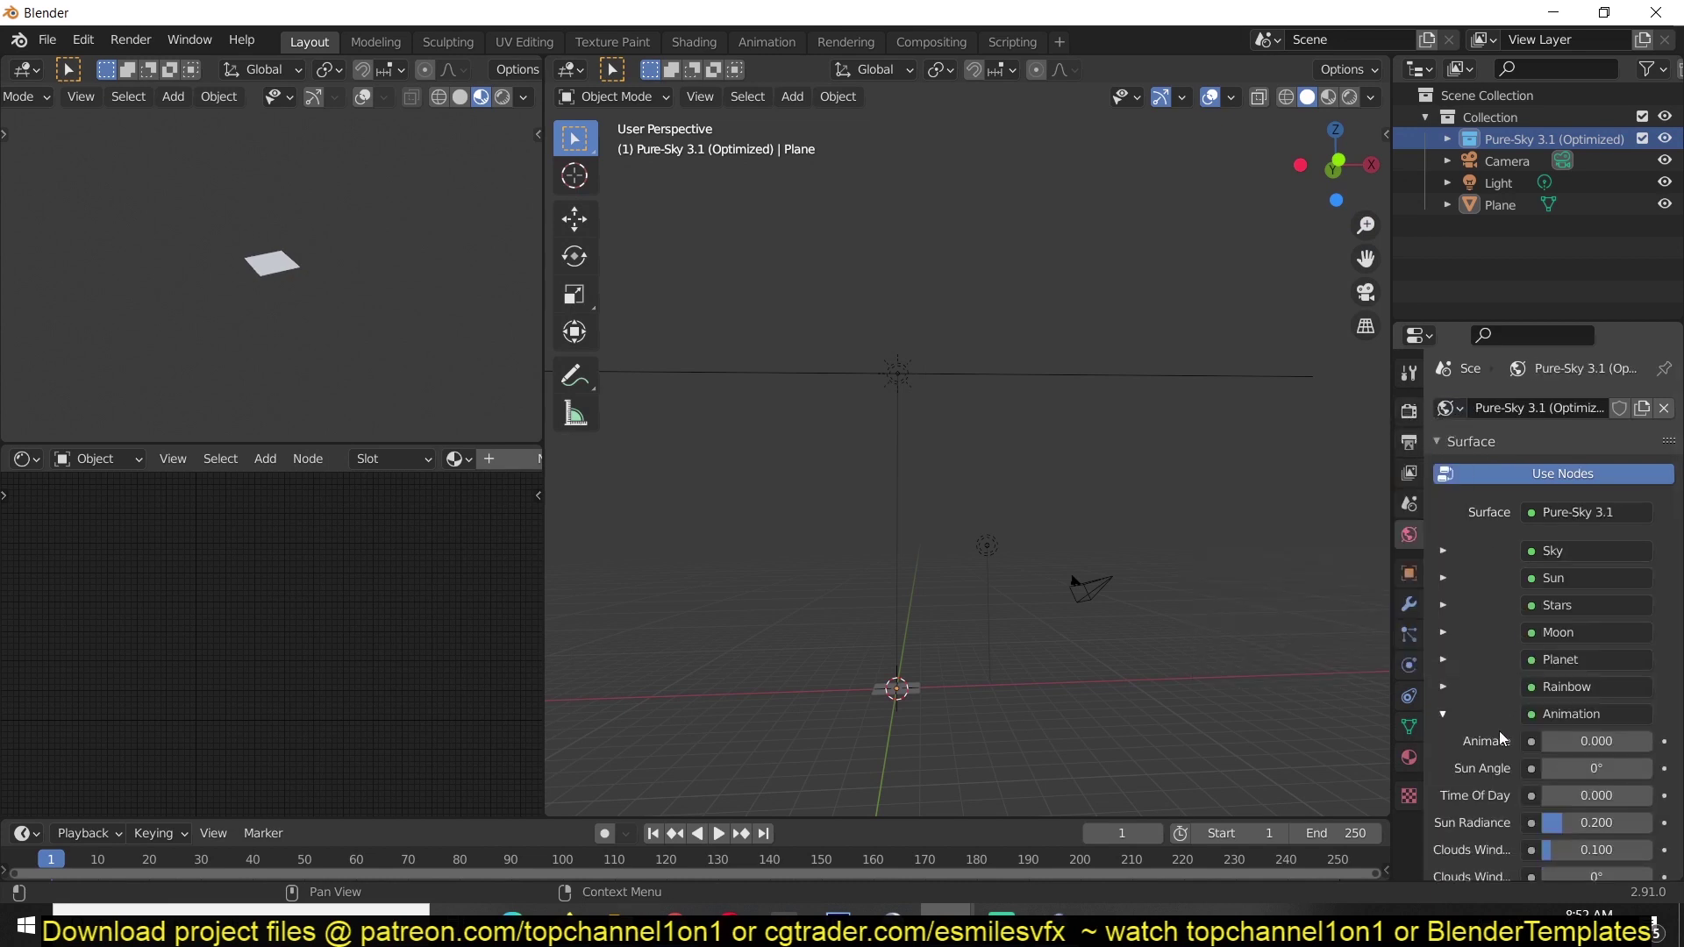
pyautogui.scroll(-4, 1503, 738)
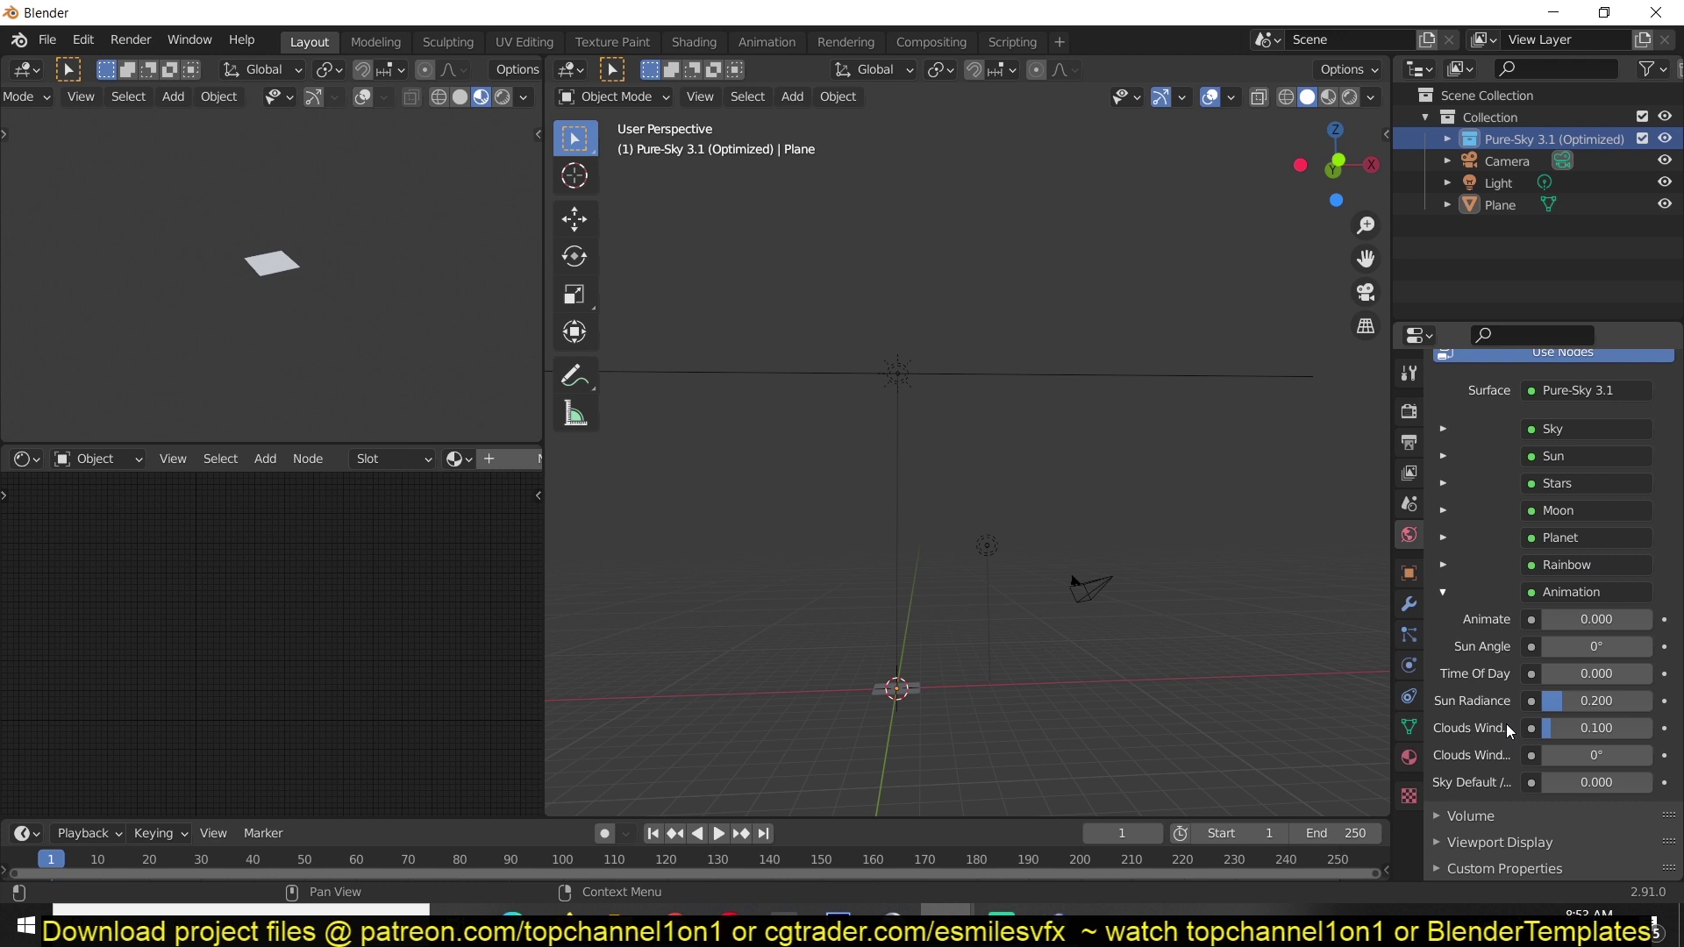
# Switch the viewport to Rendered shading and orbit to see the Pure-Sky sky and sun
pyautogui.scroll(-2, 855, 414)
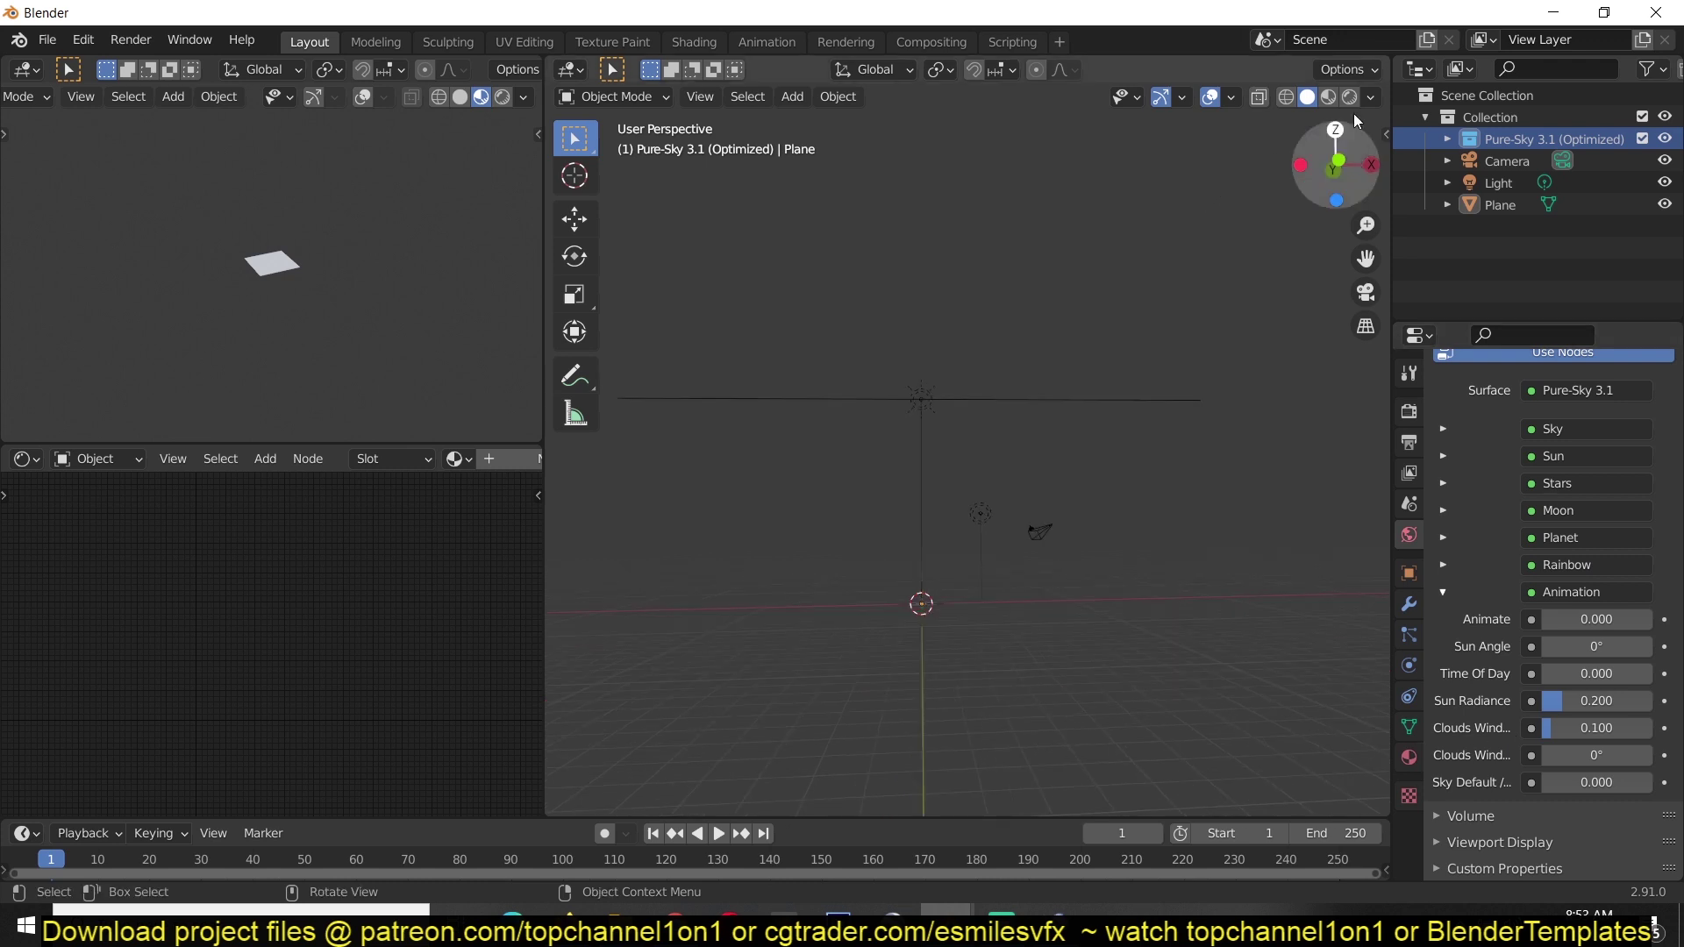
pyautogui.click(1350, 98)
pyautogui.moveTo(1125, 363); pyautogui.dragTo(813, 381, button='middle')
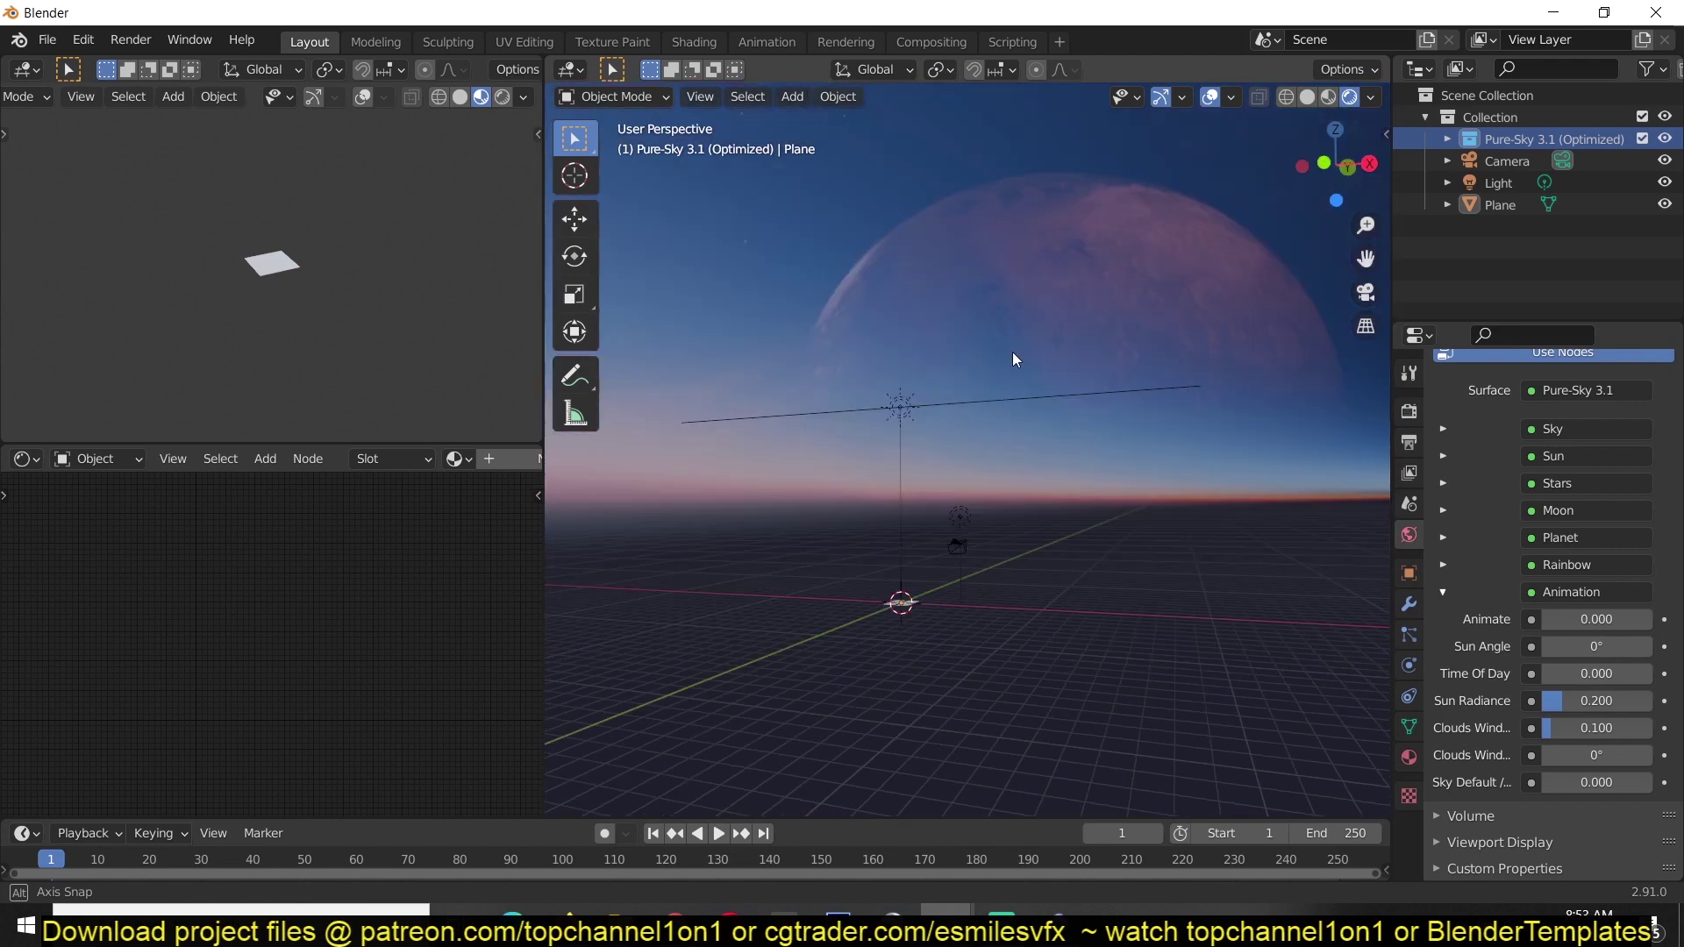
pyautogui.moveTo(1012, 351); pyautogui.dragTo(1498, 369, button='middle')
pyautogui.scroll(3, 1507, 396)
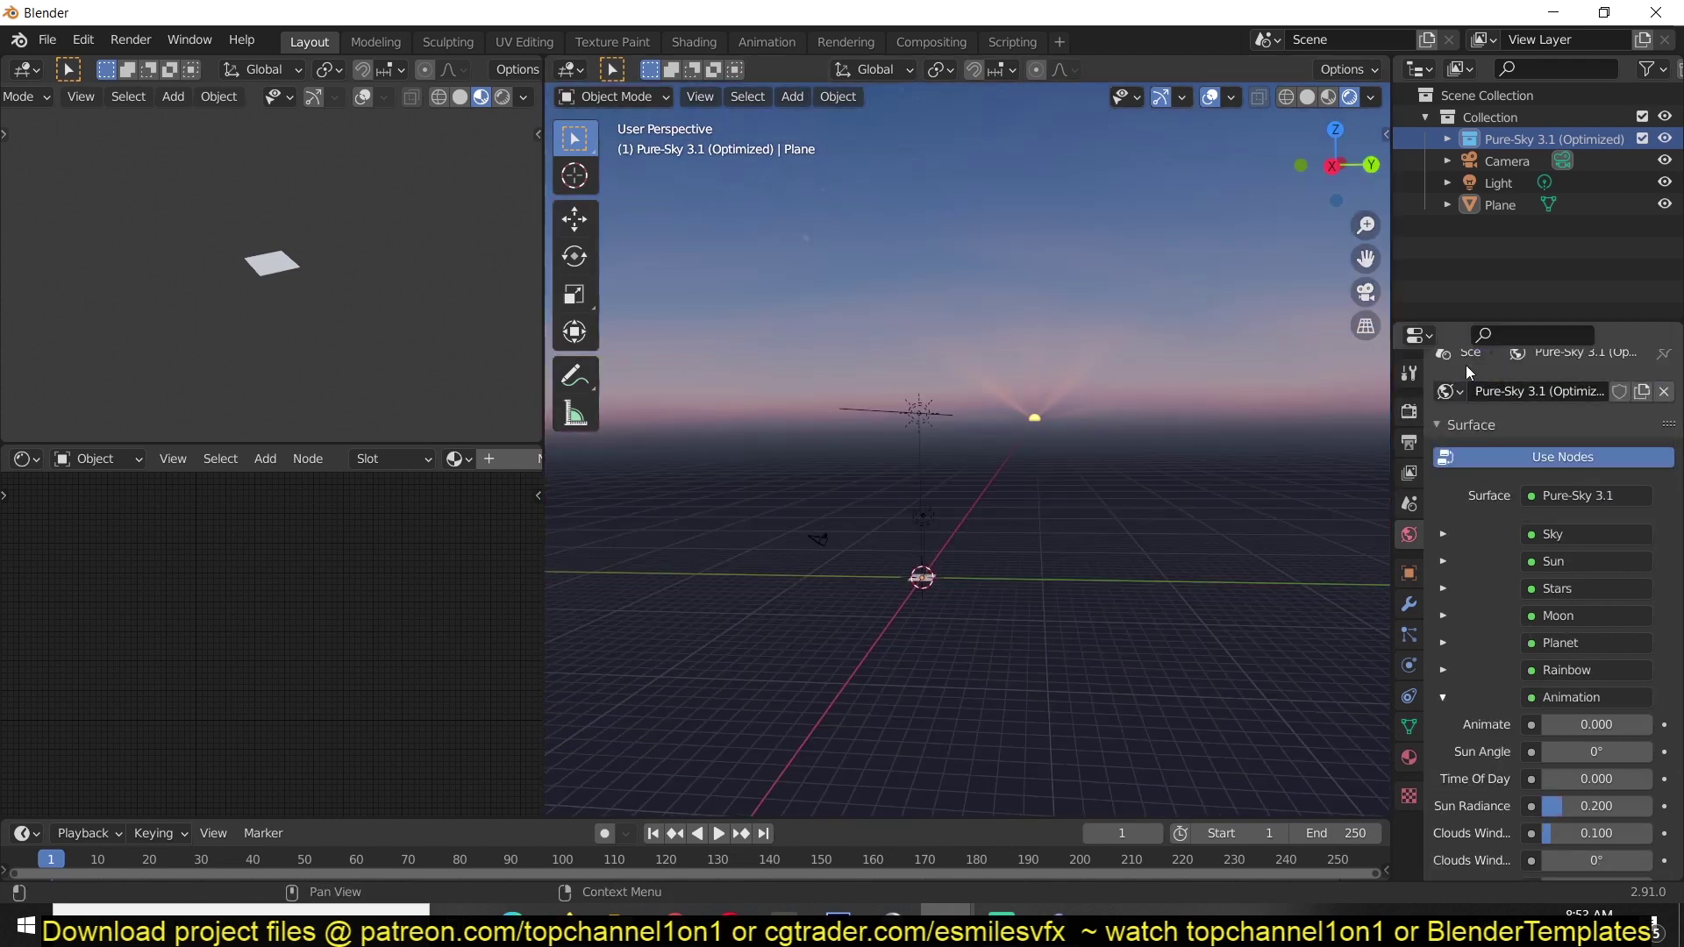
pyautogui.moveTo(1377, 376); pyautogui.dragTo(1267, 383, button='middle')
pyautogui.moveTo(946, 336); pyautogui.dragTo(875, 321, button='middle')
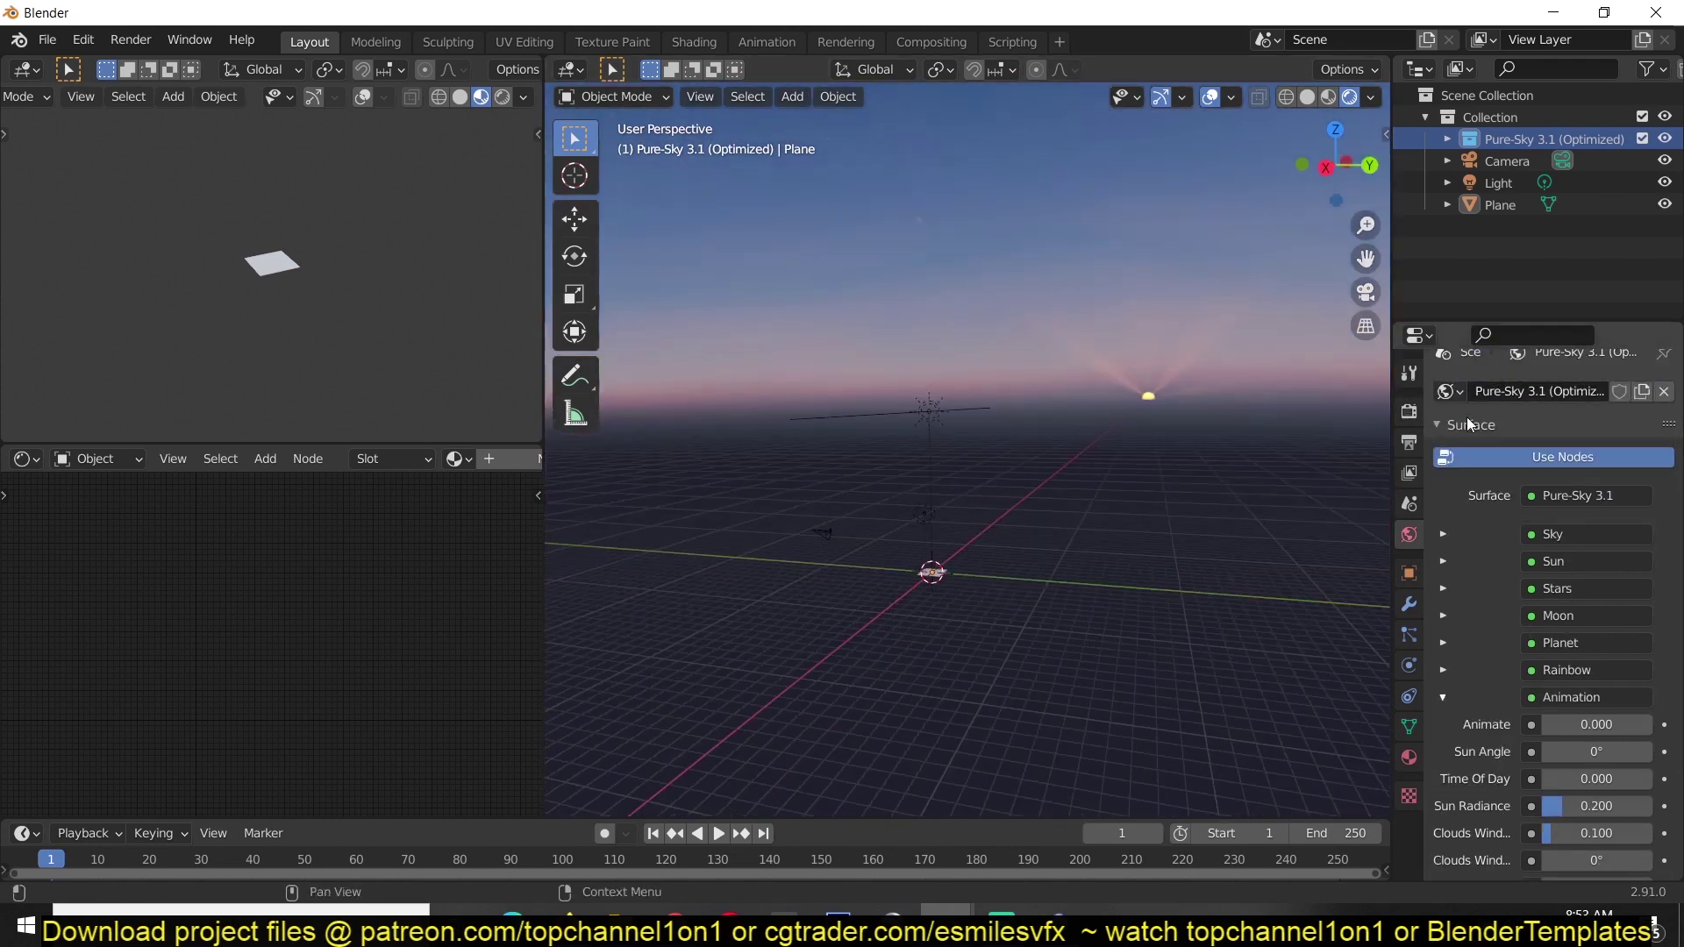
pyautogui.scroll(1, 1470, 424)
# Swap the world to World and back to Pure-Sky 3.1, then select the Plane
pyautogui.click(1454, 410)
pyautogui.click(1325, 458)
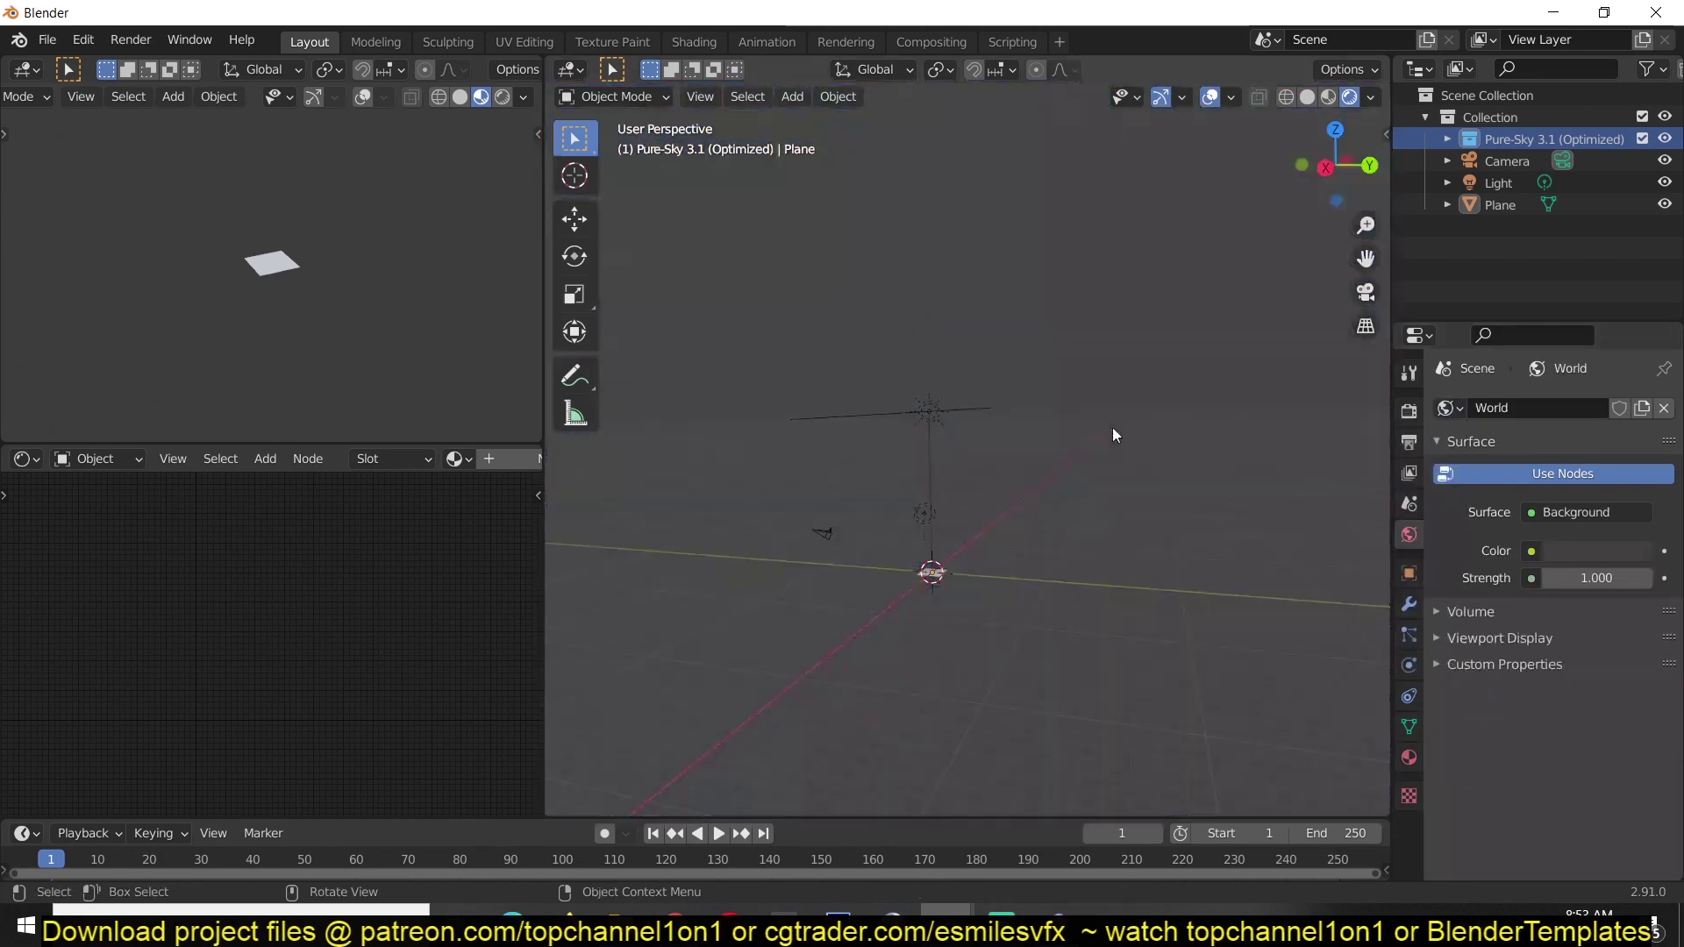
pyautogui.moveTo(1254, 390); pyautogui.dragTo(717, 443, button='middle')
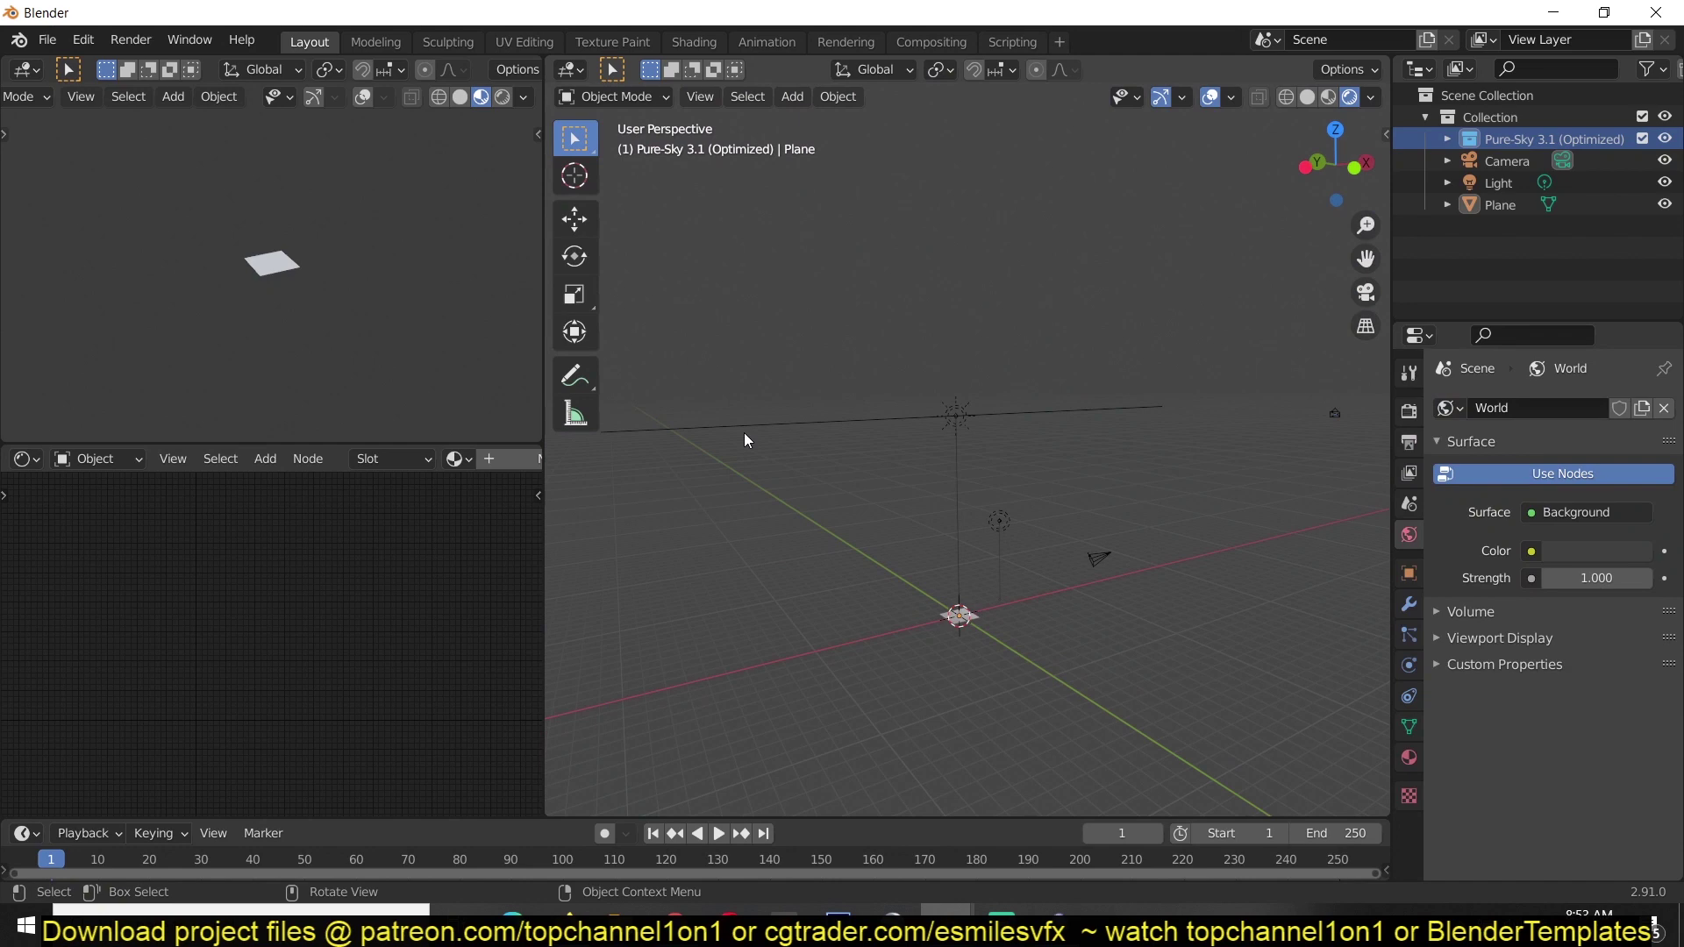
pyautogui.click(1465, 414)
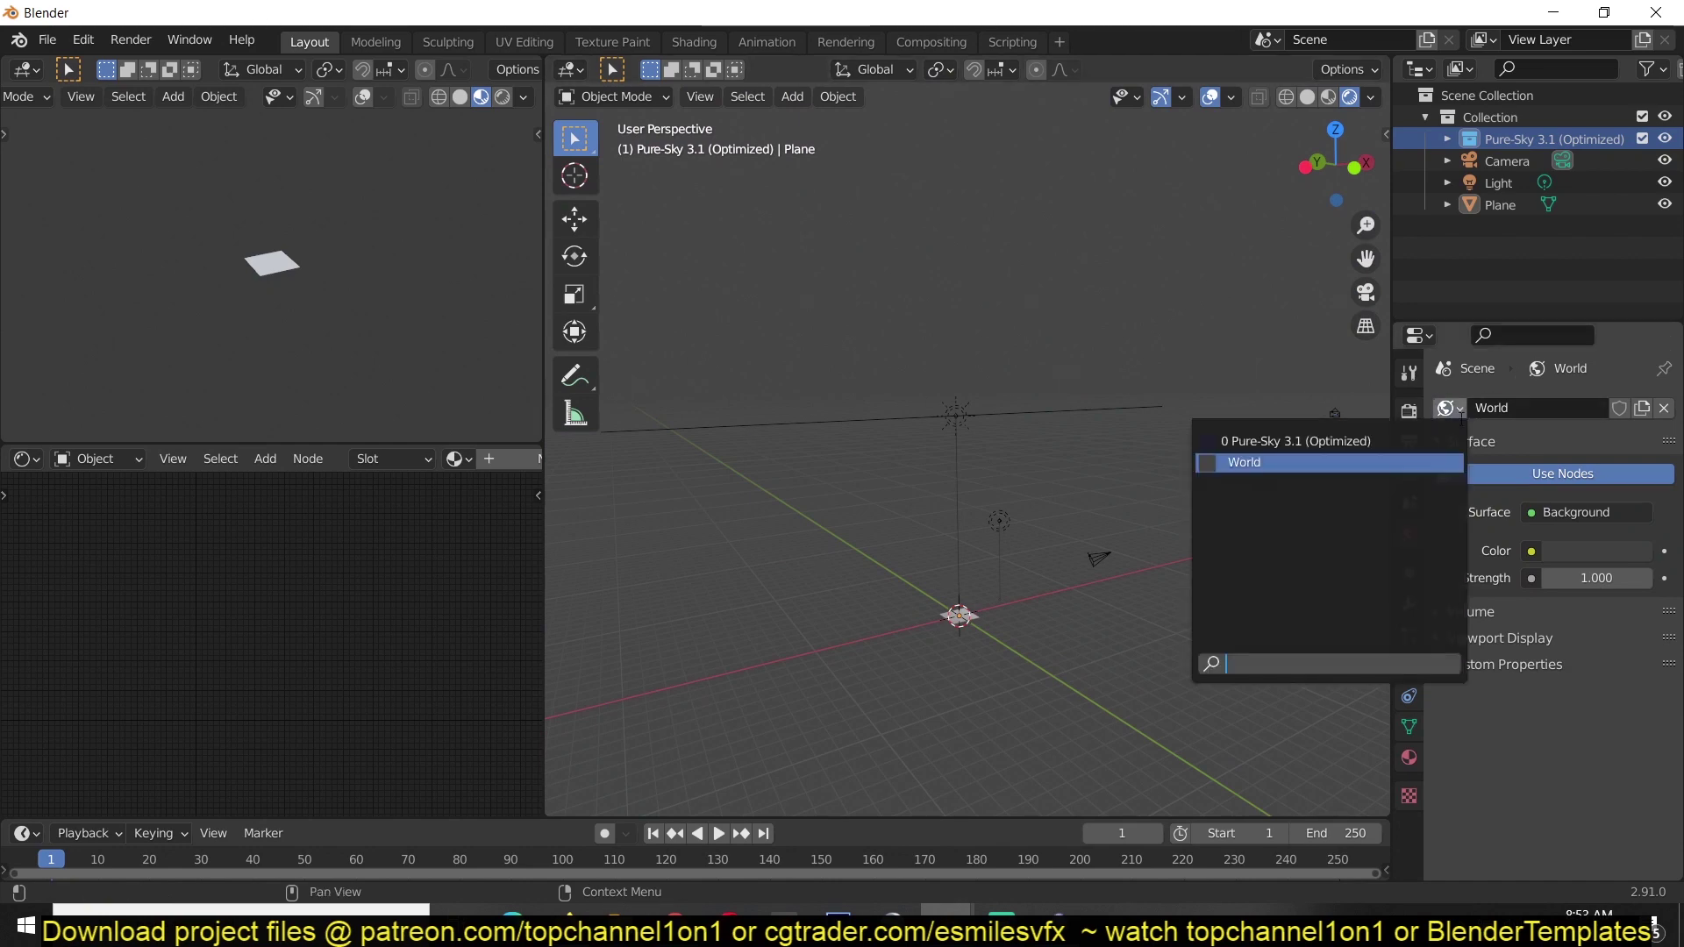
pyautogui.click(1408, 443)
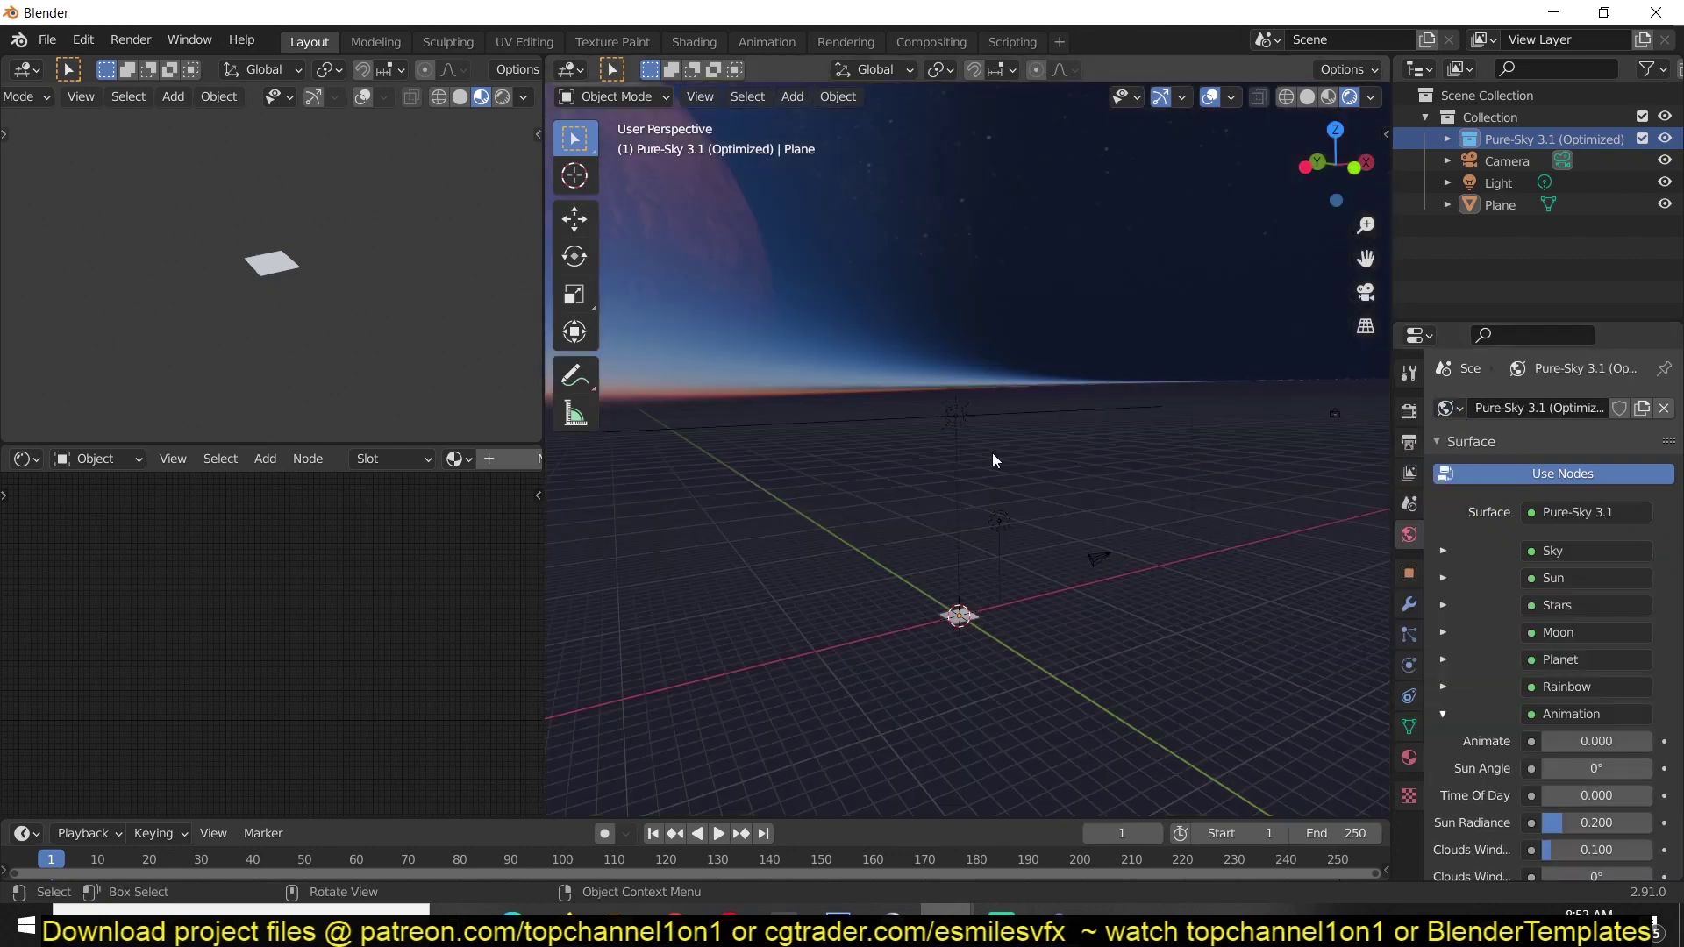
pyautogui.moveTo(1098, 436); pyautogui.dragTo(909, 460, button='middle')
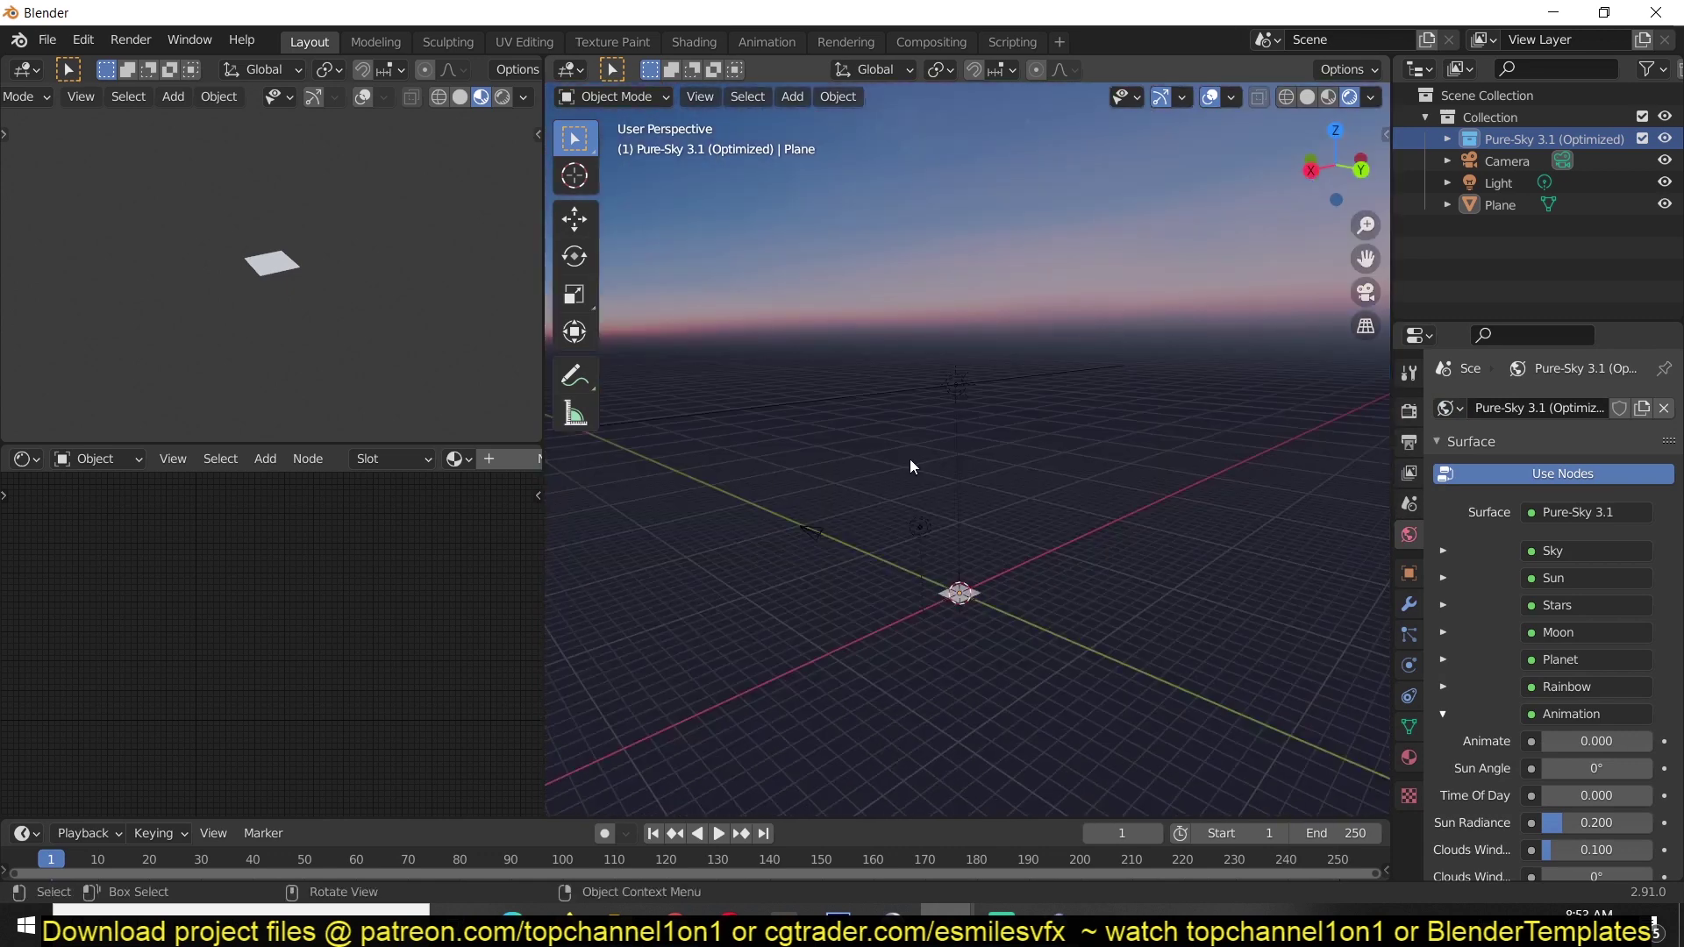
pyautogui.moveTo(960, 545); pyautogui.dragTo(933, 711, button='middle')
pyautogui.click(998, 655)
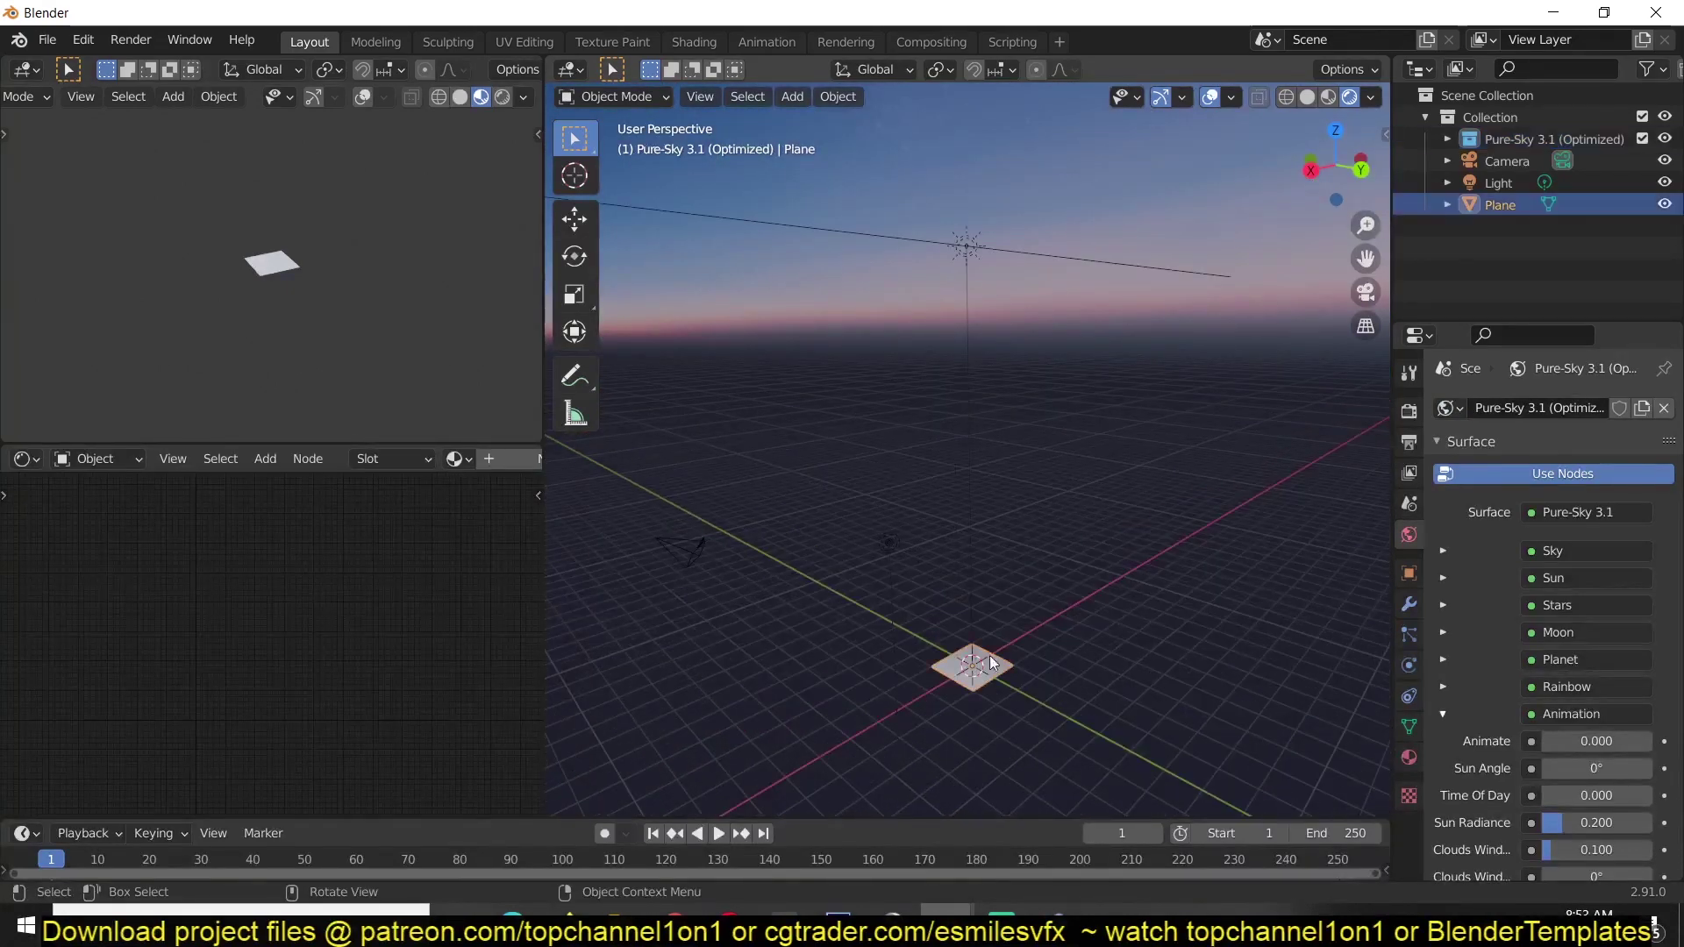
# Scale the plane up twice so it reaches the horizon
pyautogui.press('s')
pyautogui.click(1054, 633)
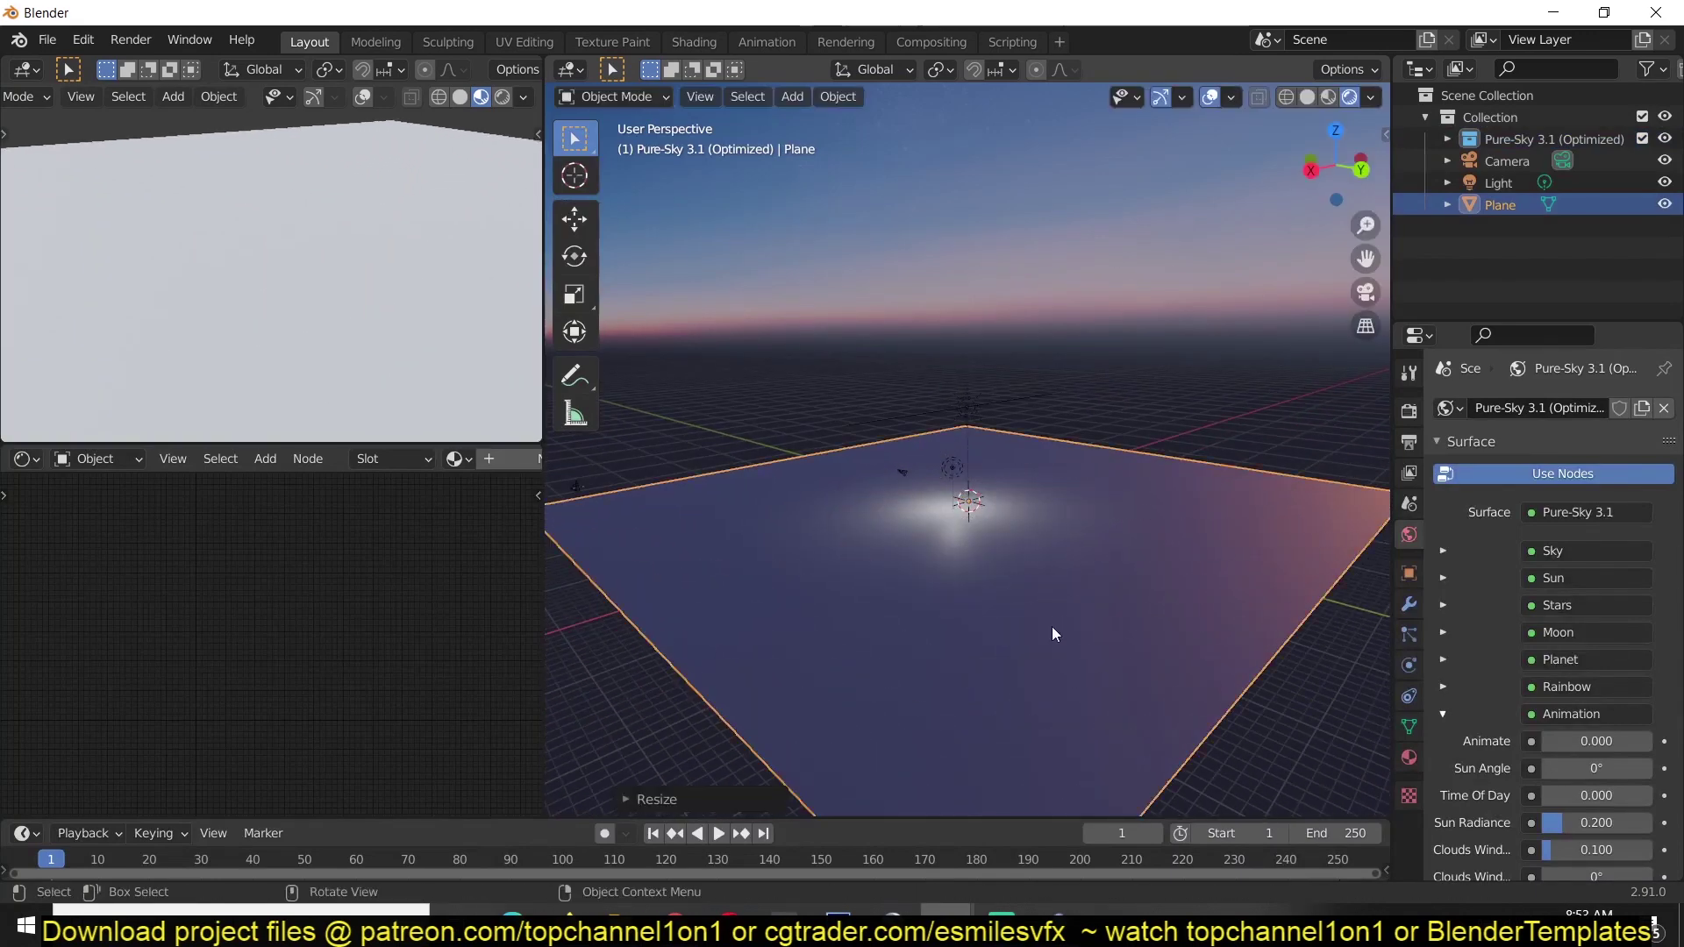
pyautogui.press('s')
pyautogui.click(955, 598)
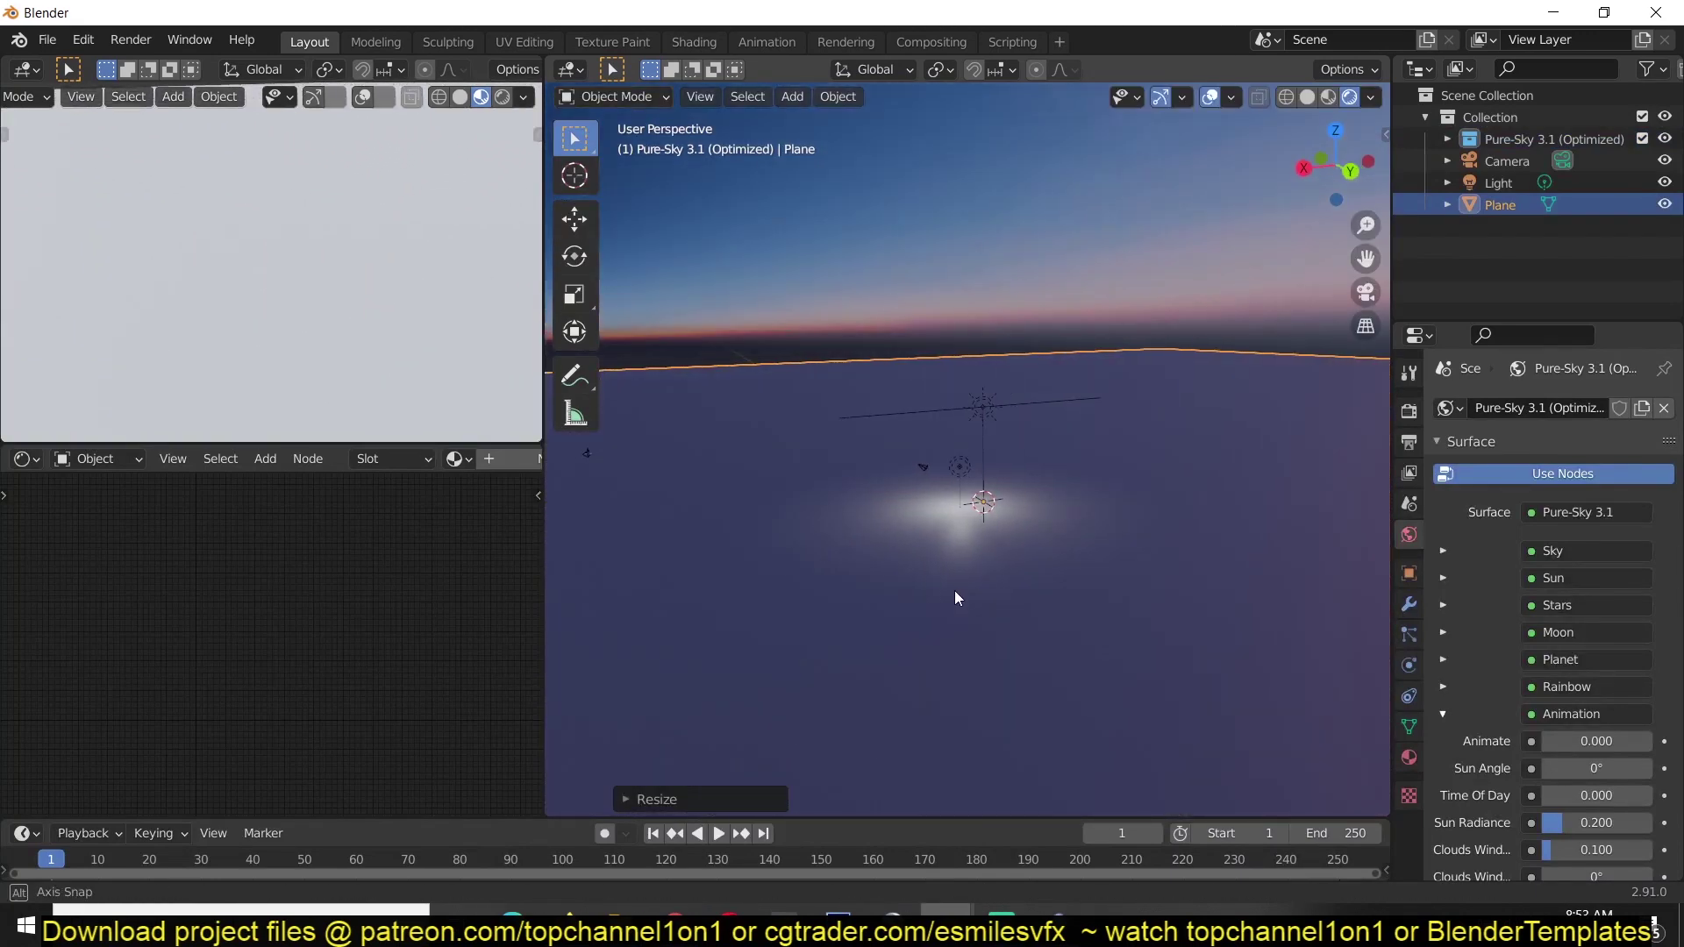
pyautogui.moveTo(956, 598); pyautogui.dragTo(930, 596, button='middle')
# Create a new material for the plane and add Noise Texture and Bump nodes
pyautogui.click(509, 459)
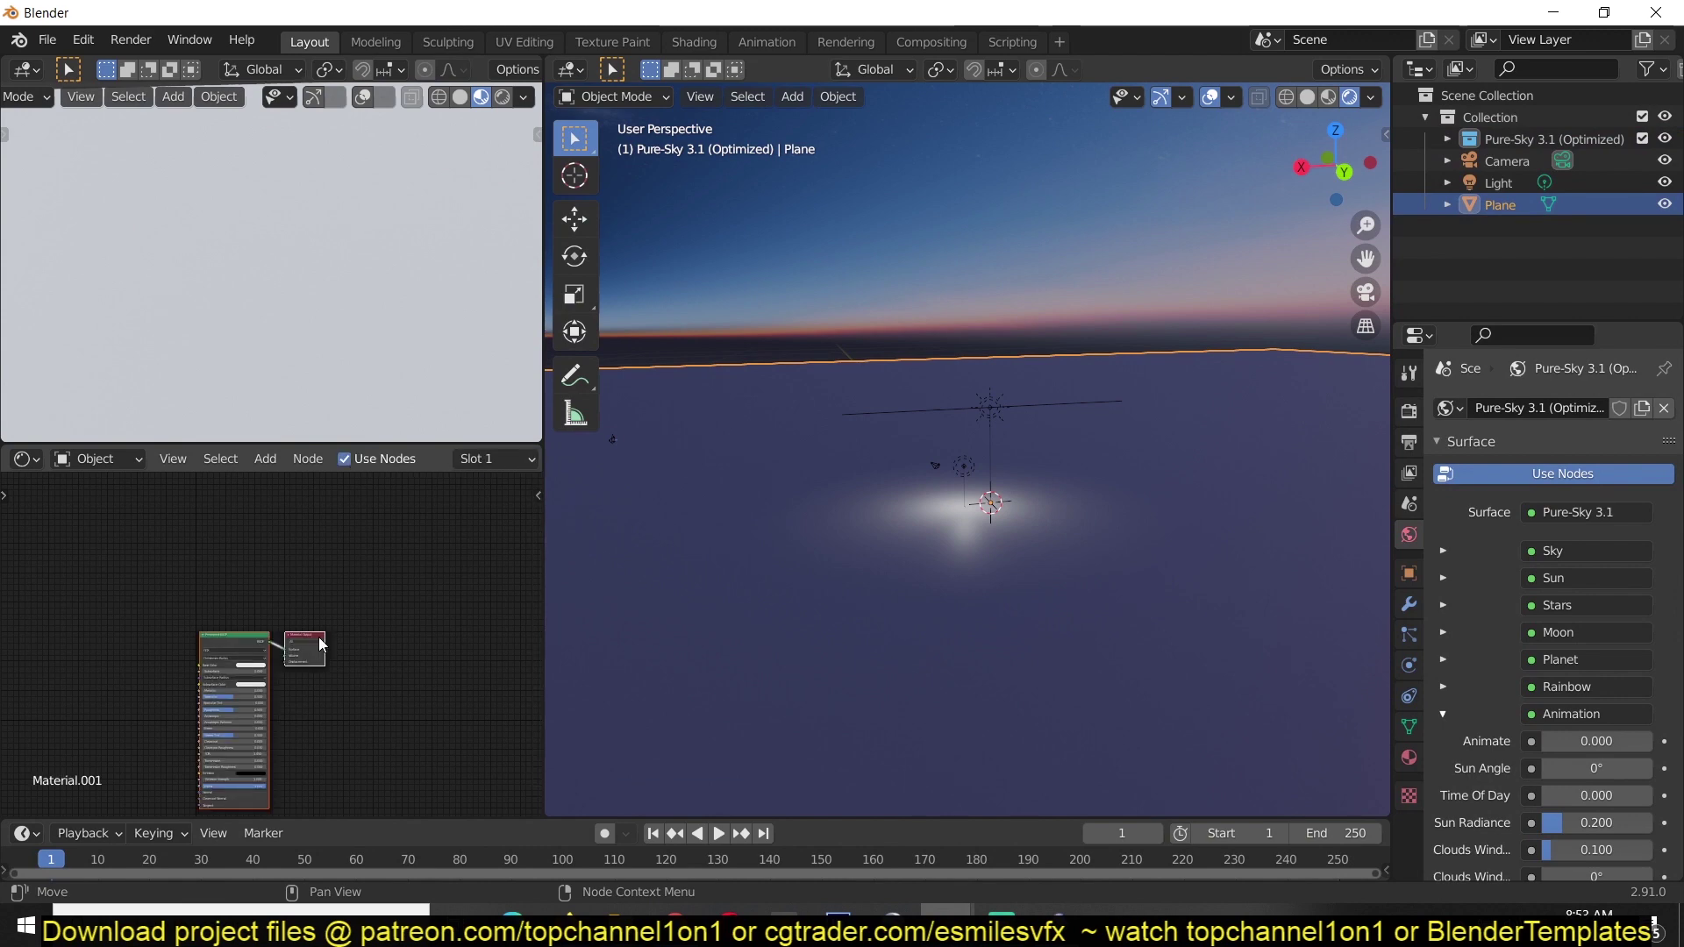
pyautogui.moveTo(226, 746); pyautogui.dragTo(377, 627, button='middle')
pyautogui.scroll(3, 377, 628)
pyautogui.hotkey('shift', 'a')
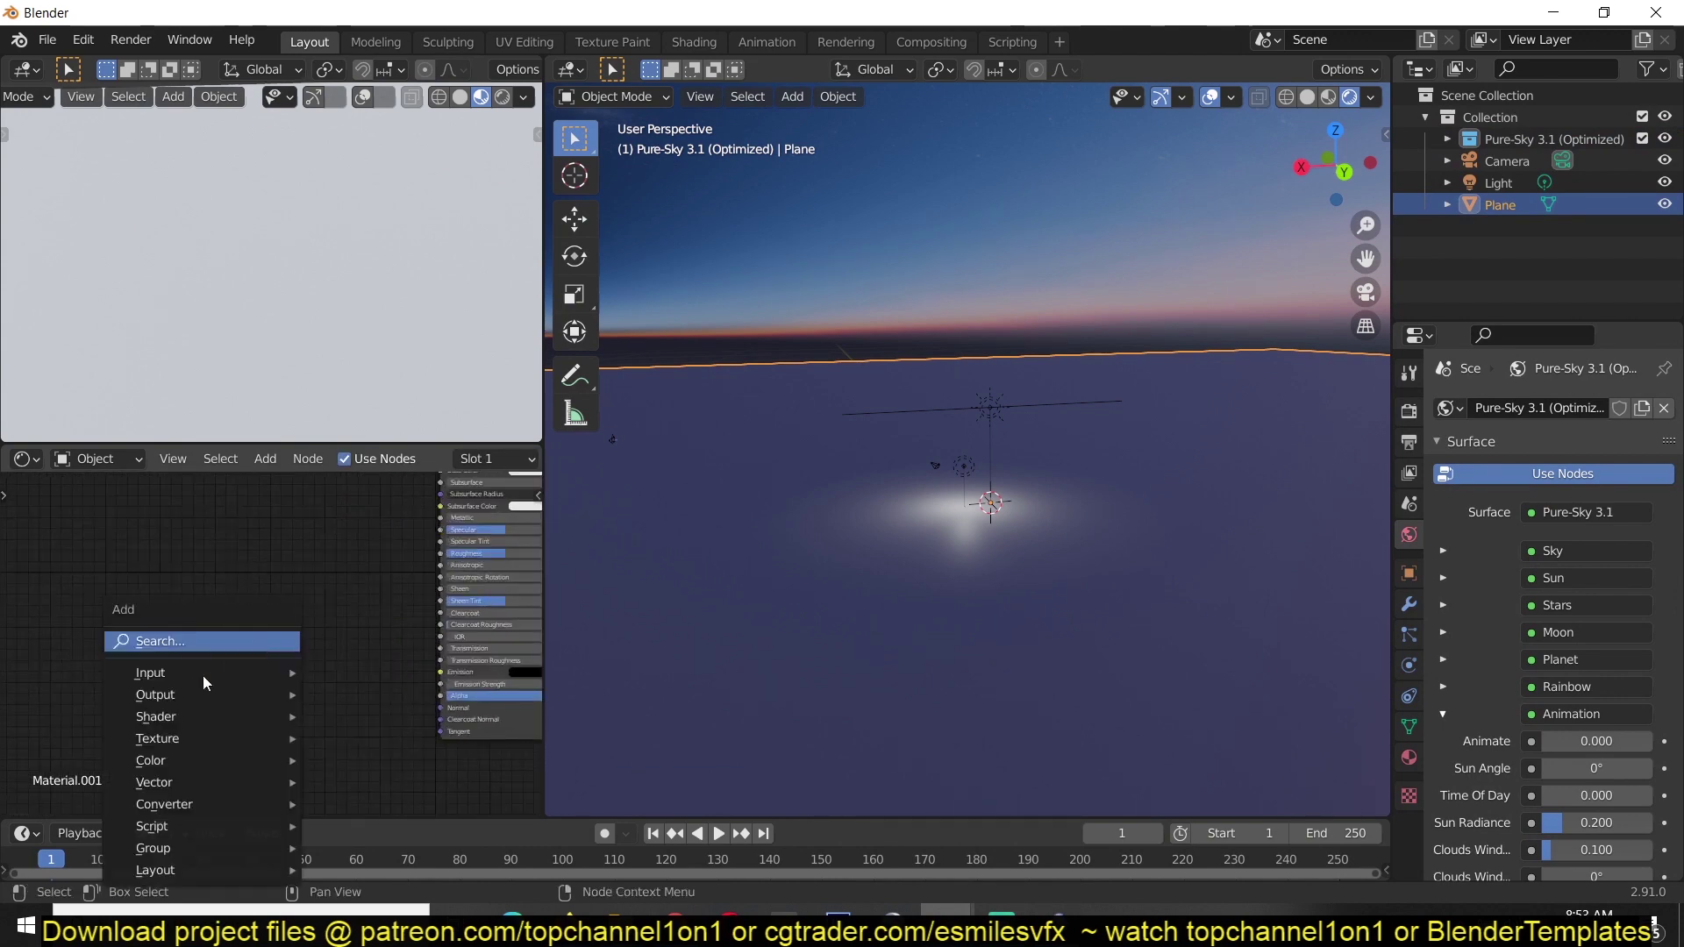
pyautogui.moveTo(184, 750)
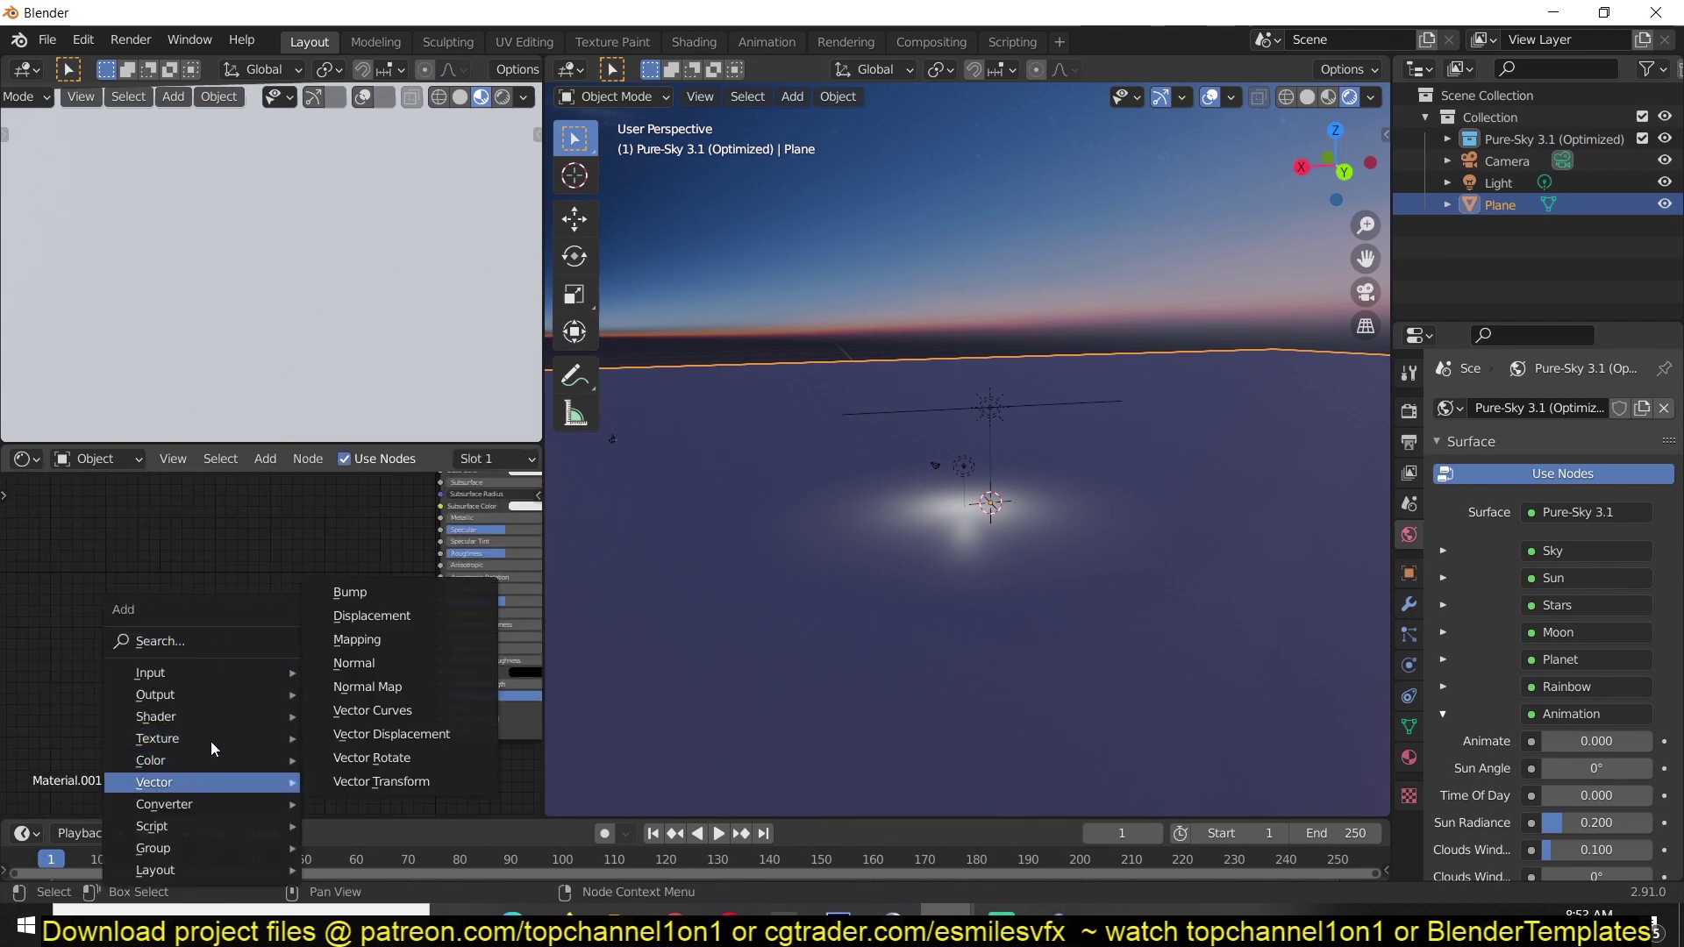
pyautogui.click(372, 619)
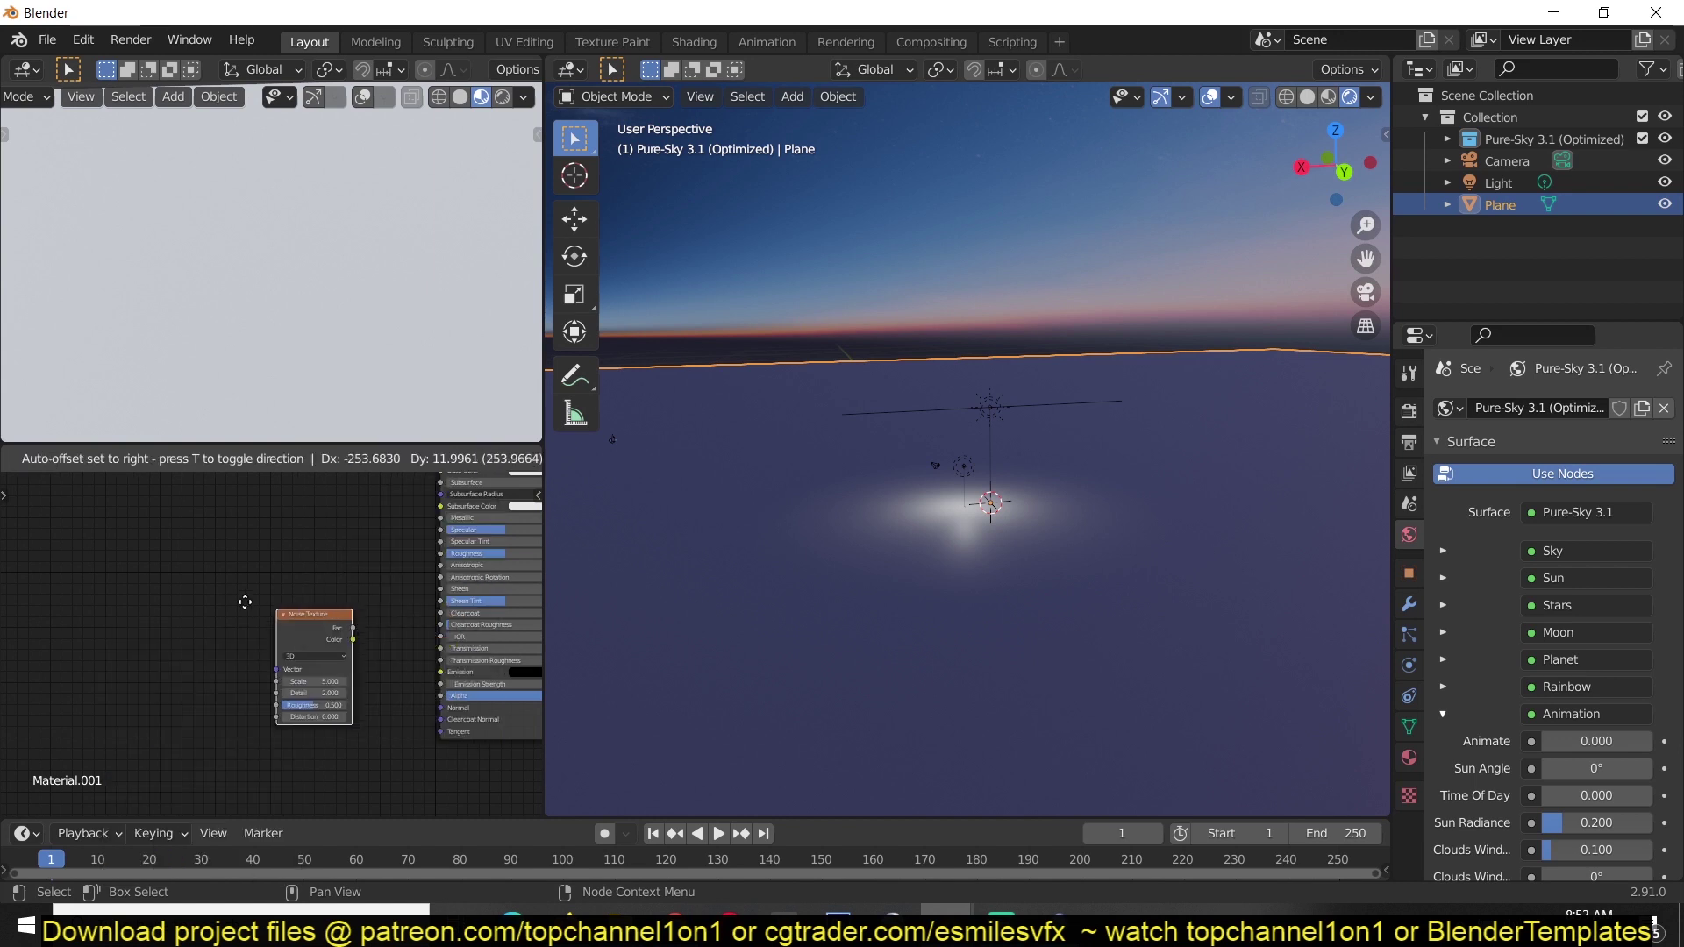
pyautogui.click(274, 602)
pyautogui.hotkey('shift', 'a')
pyautogui.moveTo(254, 640)
pyautogui.click(368, 641)
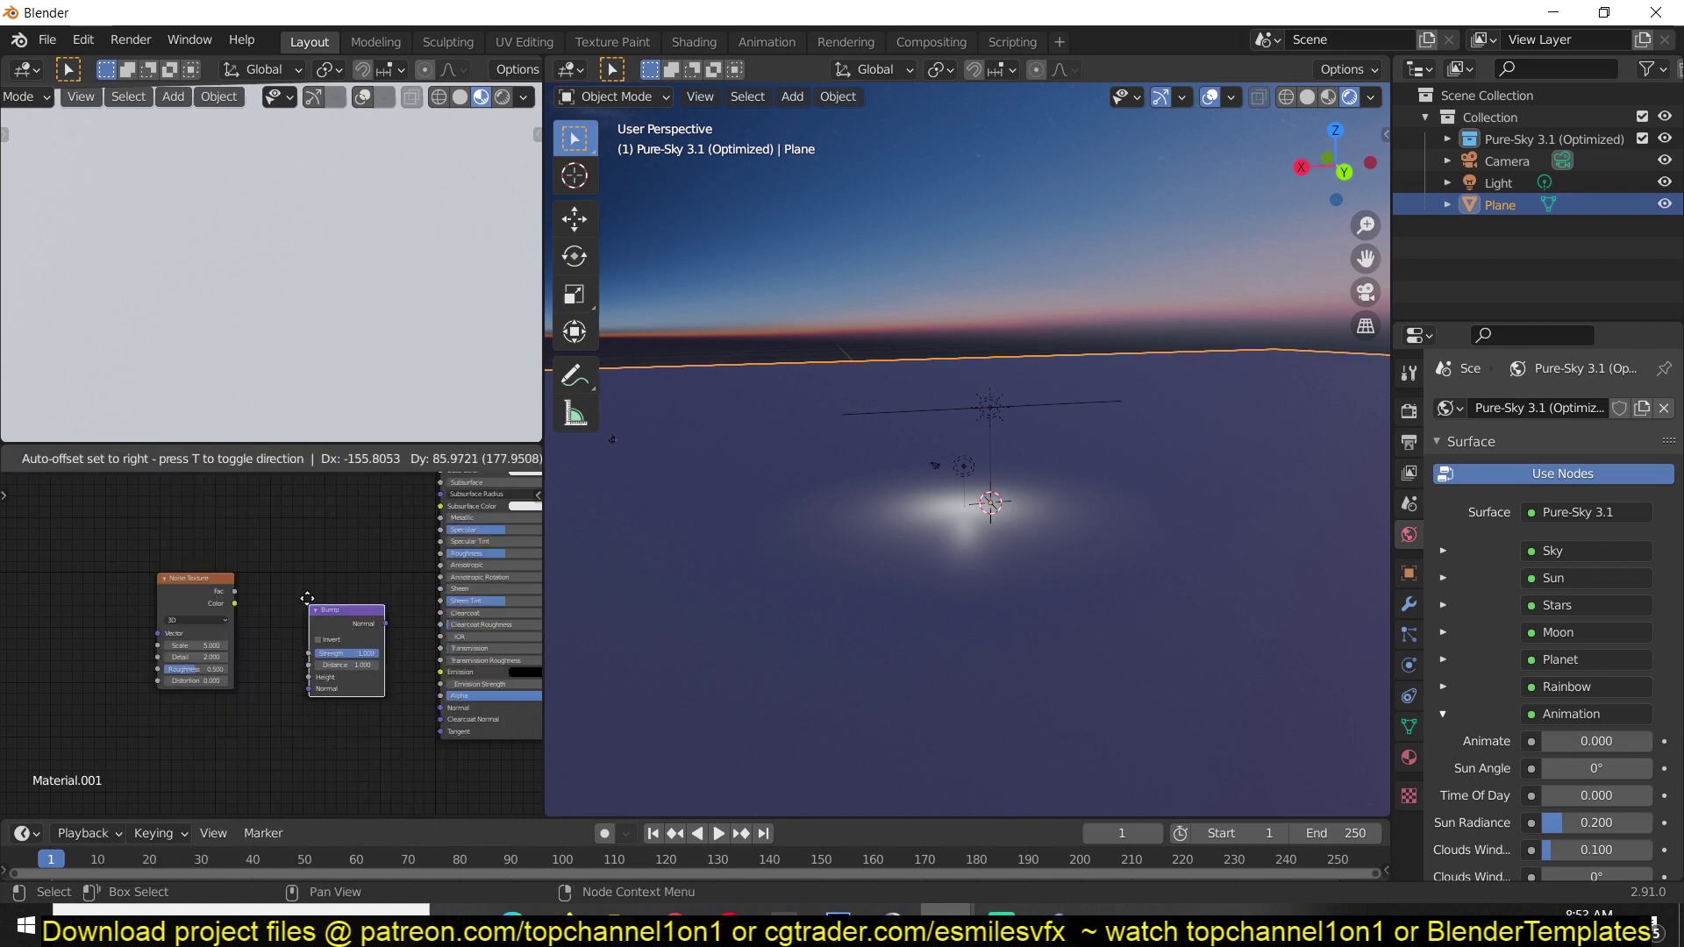
pyautogui.click(273, 624)
pyautogui.scroll(2, 273, 624)
# Link Noise Fac to Bump Height and Bump Normal to the shader's Normal input
pyautogui.moveTo(221, 572); pyautogui.dragTo(321, 680)
pyautogui.press('g')
pyautogui.click(370, 656)
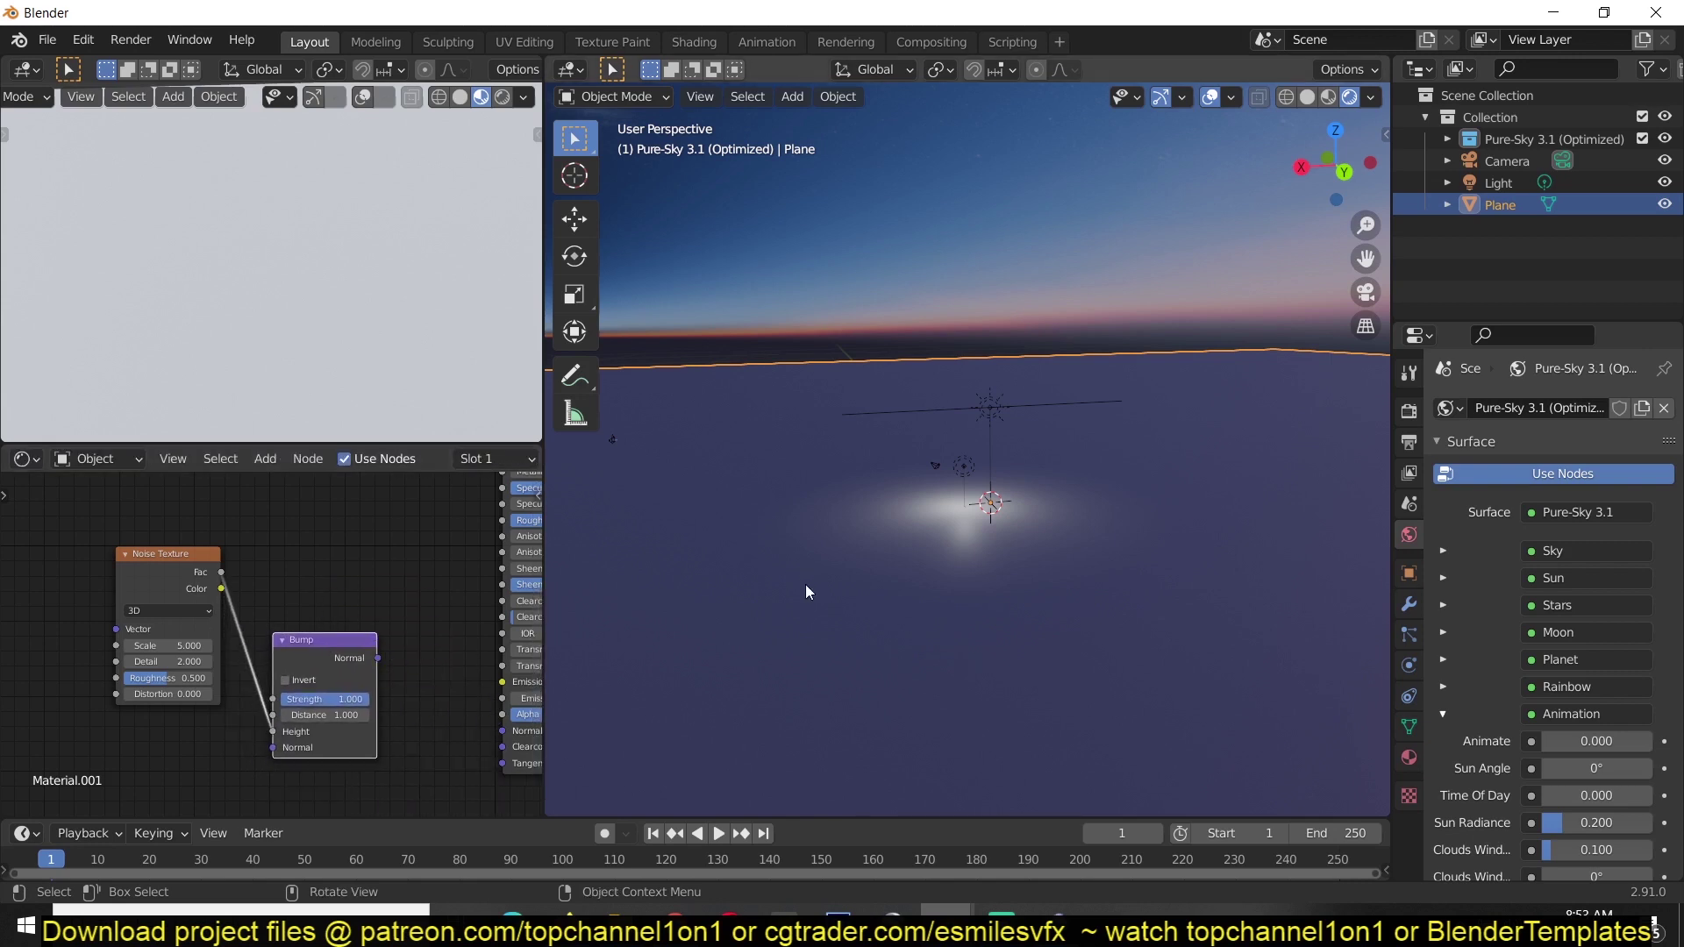
pyautogui.moveTo(378, 657); pyautogui.dragTo(472, 722)
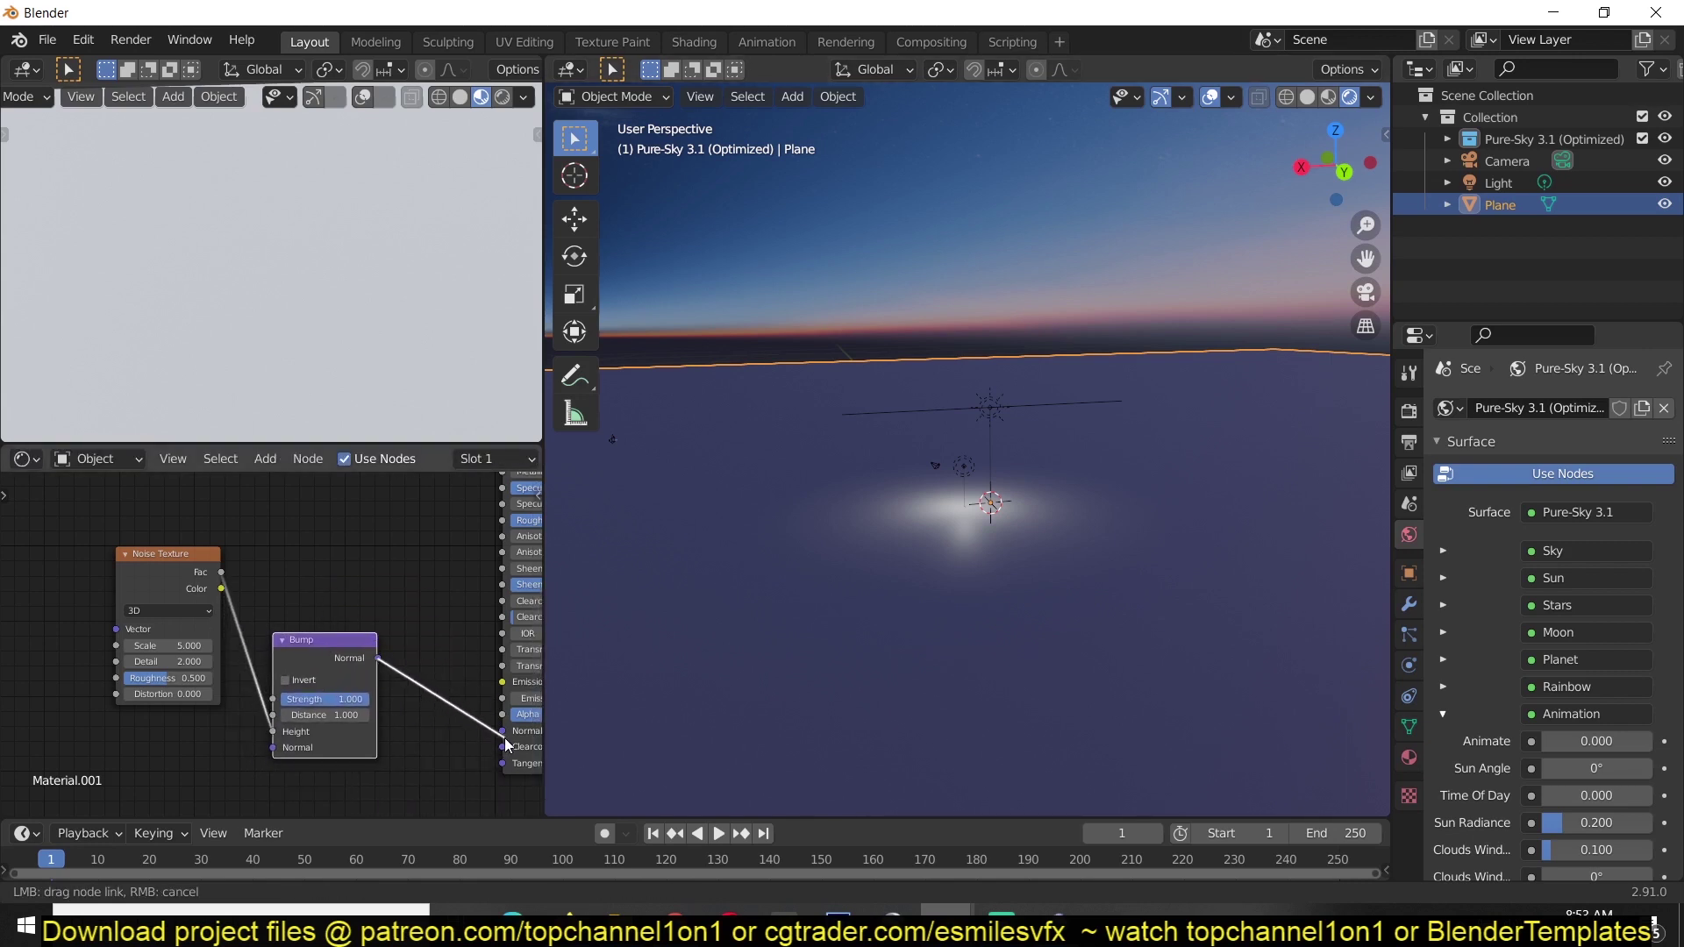
pyautogui.moveTo(792, 649); pyautogui.dragTo(330, 737)
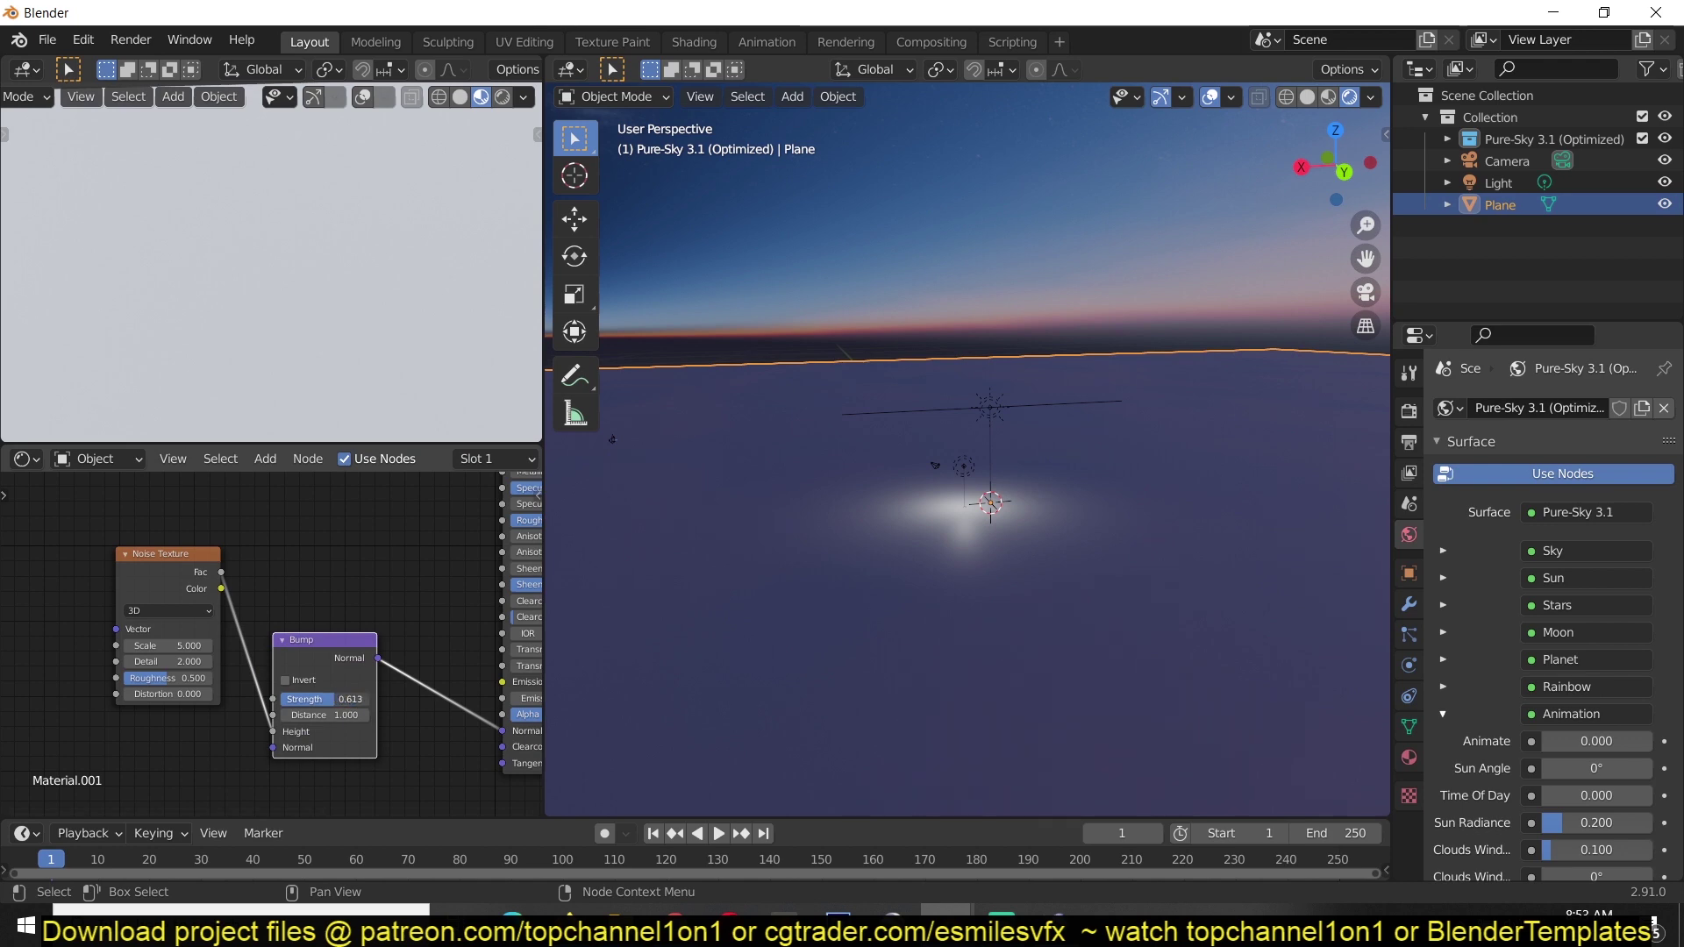
pyautogui.press('Home')
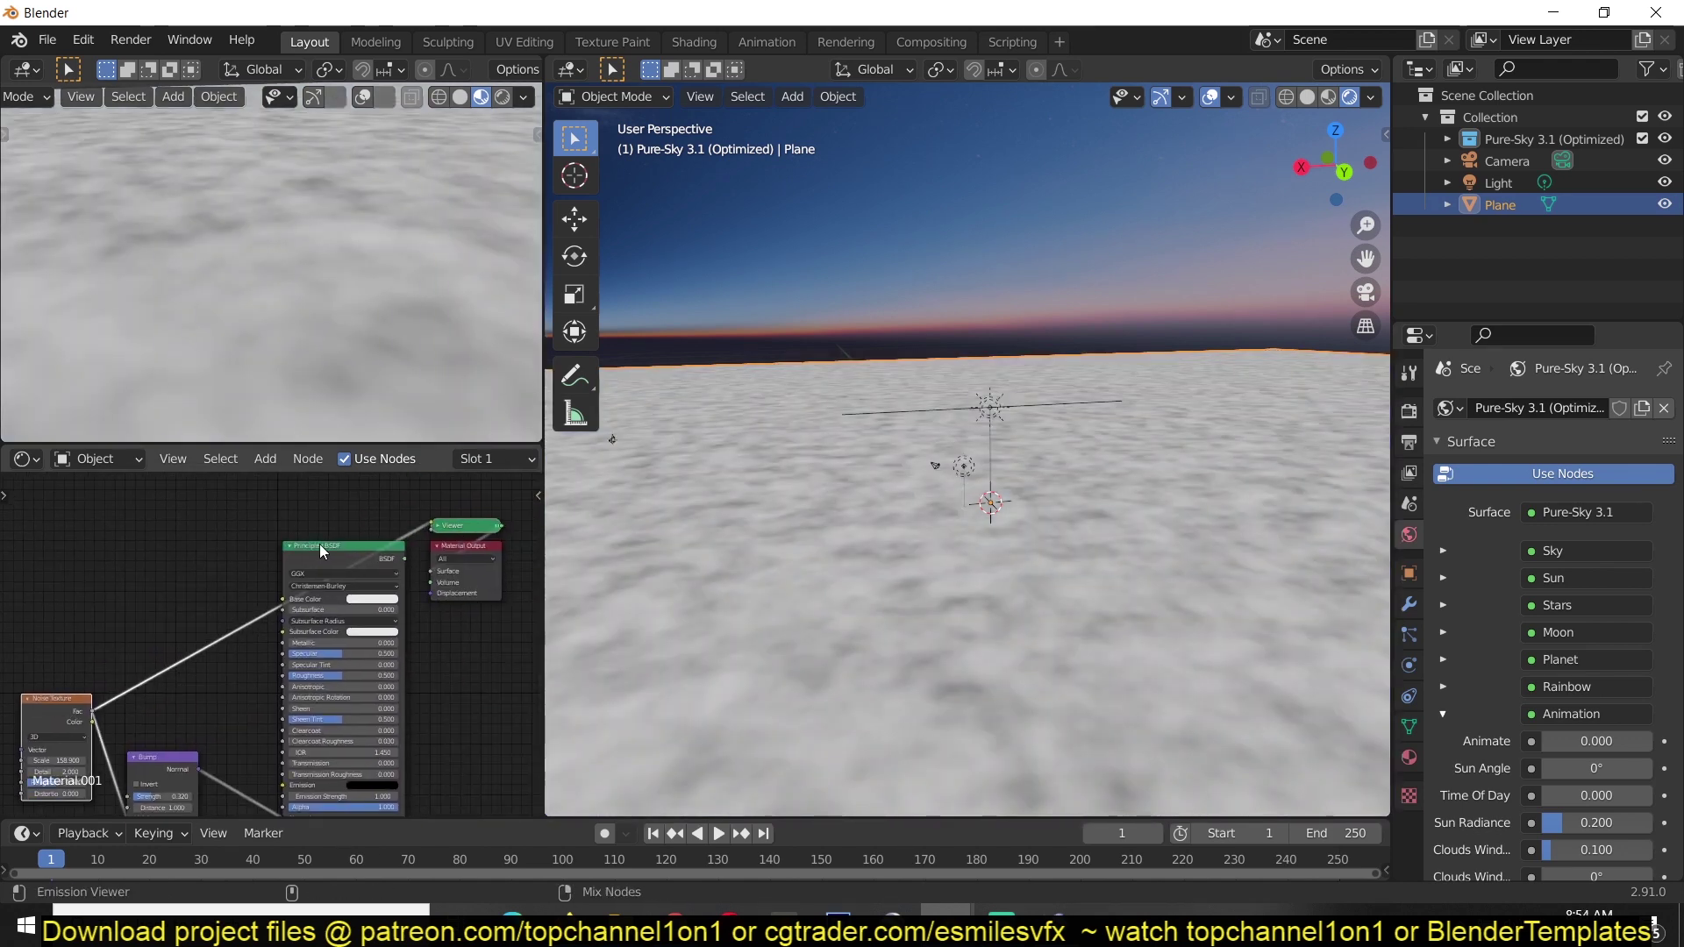
# Set the shader's Transmission to 1 so the plane looks like water
pyautogui.keyDown('ctrl'); pyautogui.keyDown('shift'); pyautogui.click(321, 543); pyautogui.keyUp('shift'); pyautogui.keyUp('ctrl')
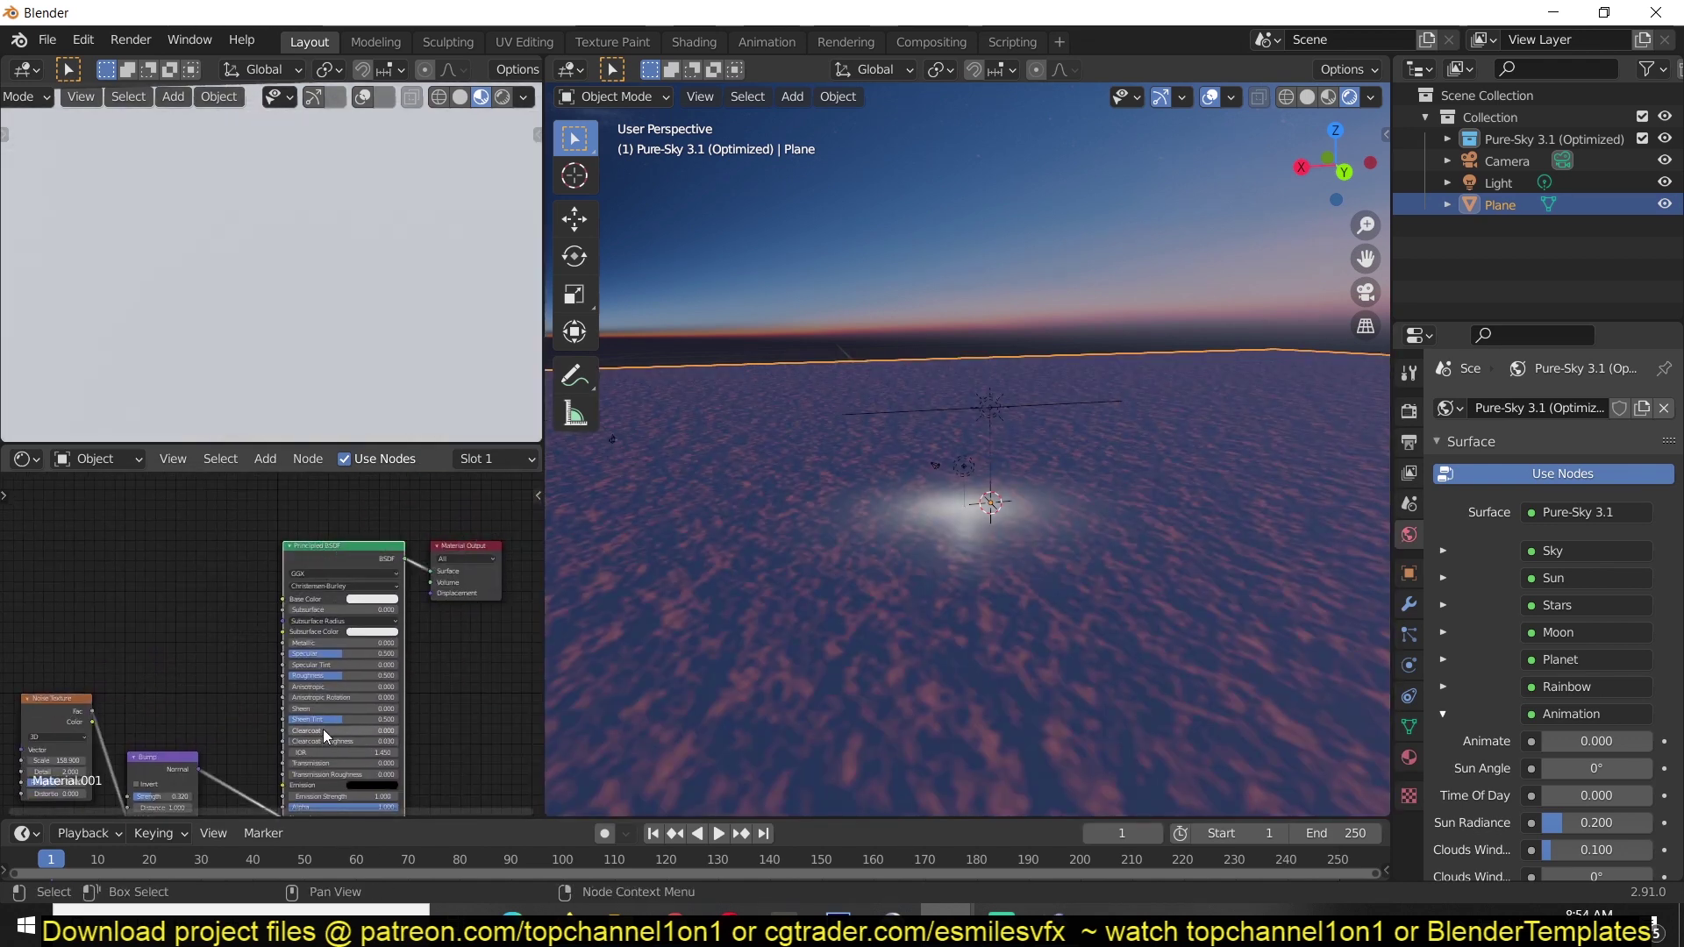
pyautogui.write('1')
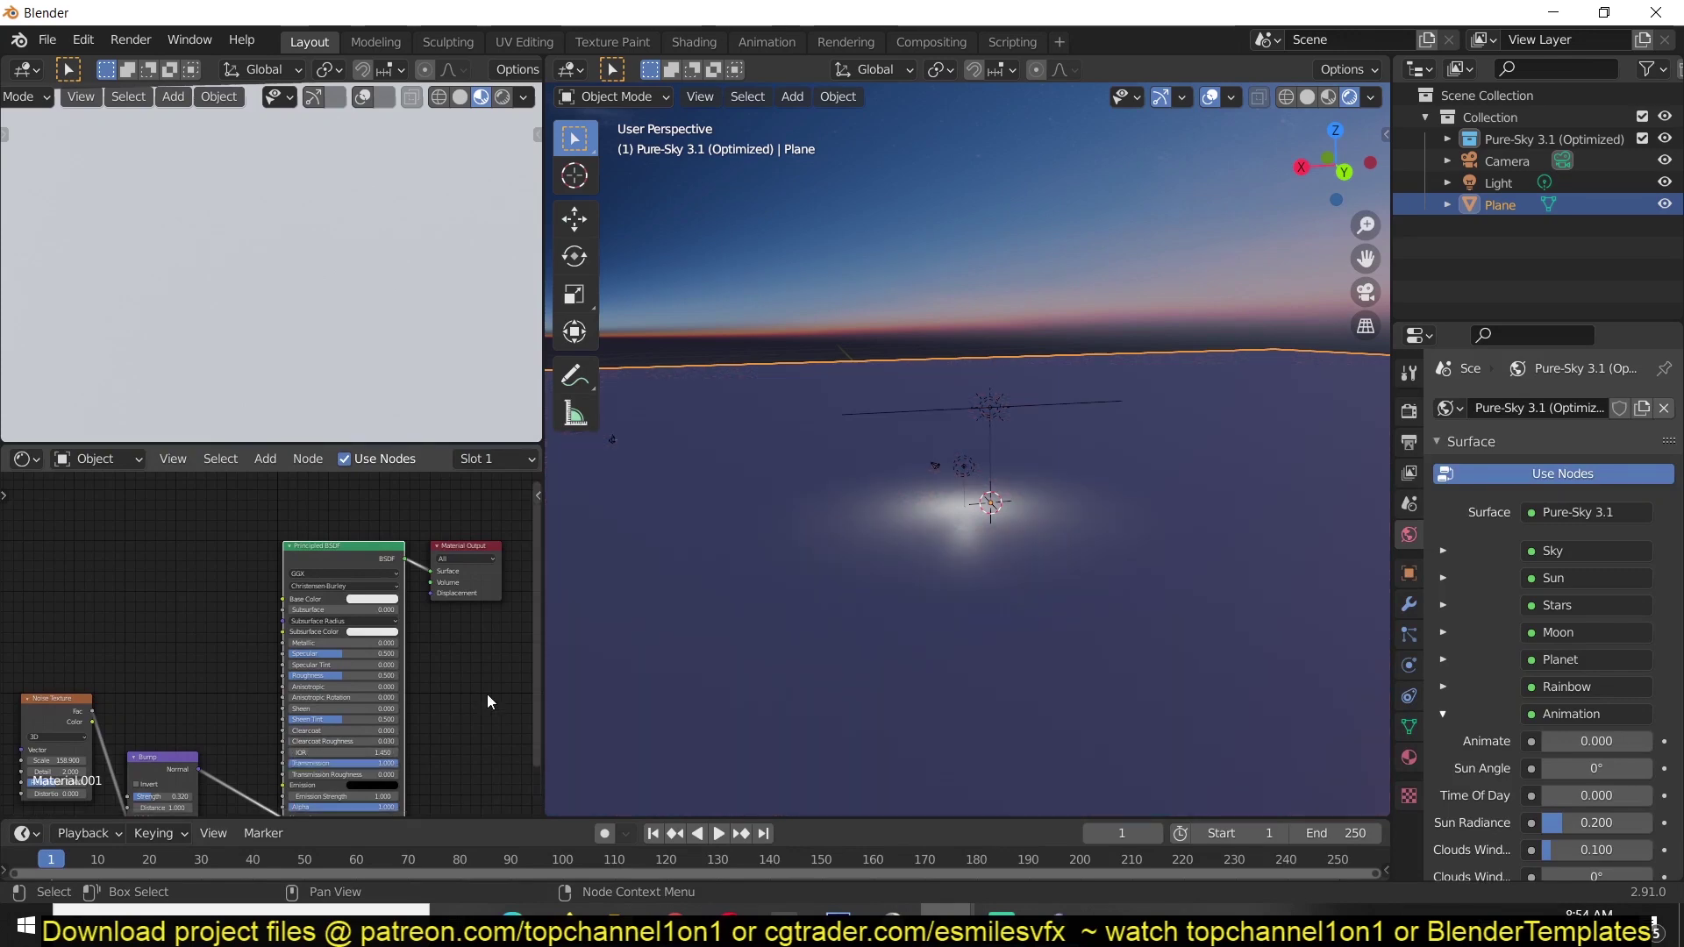
pyautogui.click(815, 641)
pyautogui.moveTo(824, 644); pyautogui.dragTo(975, 580, button='middle')
pyautogui.click(1069, 581)
# Rescale the water plane to calm the waves
pyautogui.press('s')
pyautogui.click(1138, 581)
pyautogui.moveTo(1138, 587); pyautogui.dragTo(924, 582, button='middle')
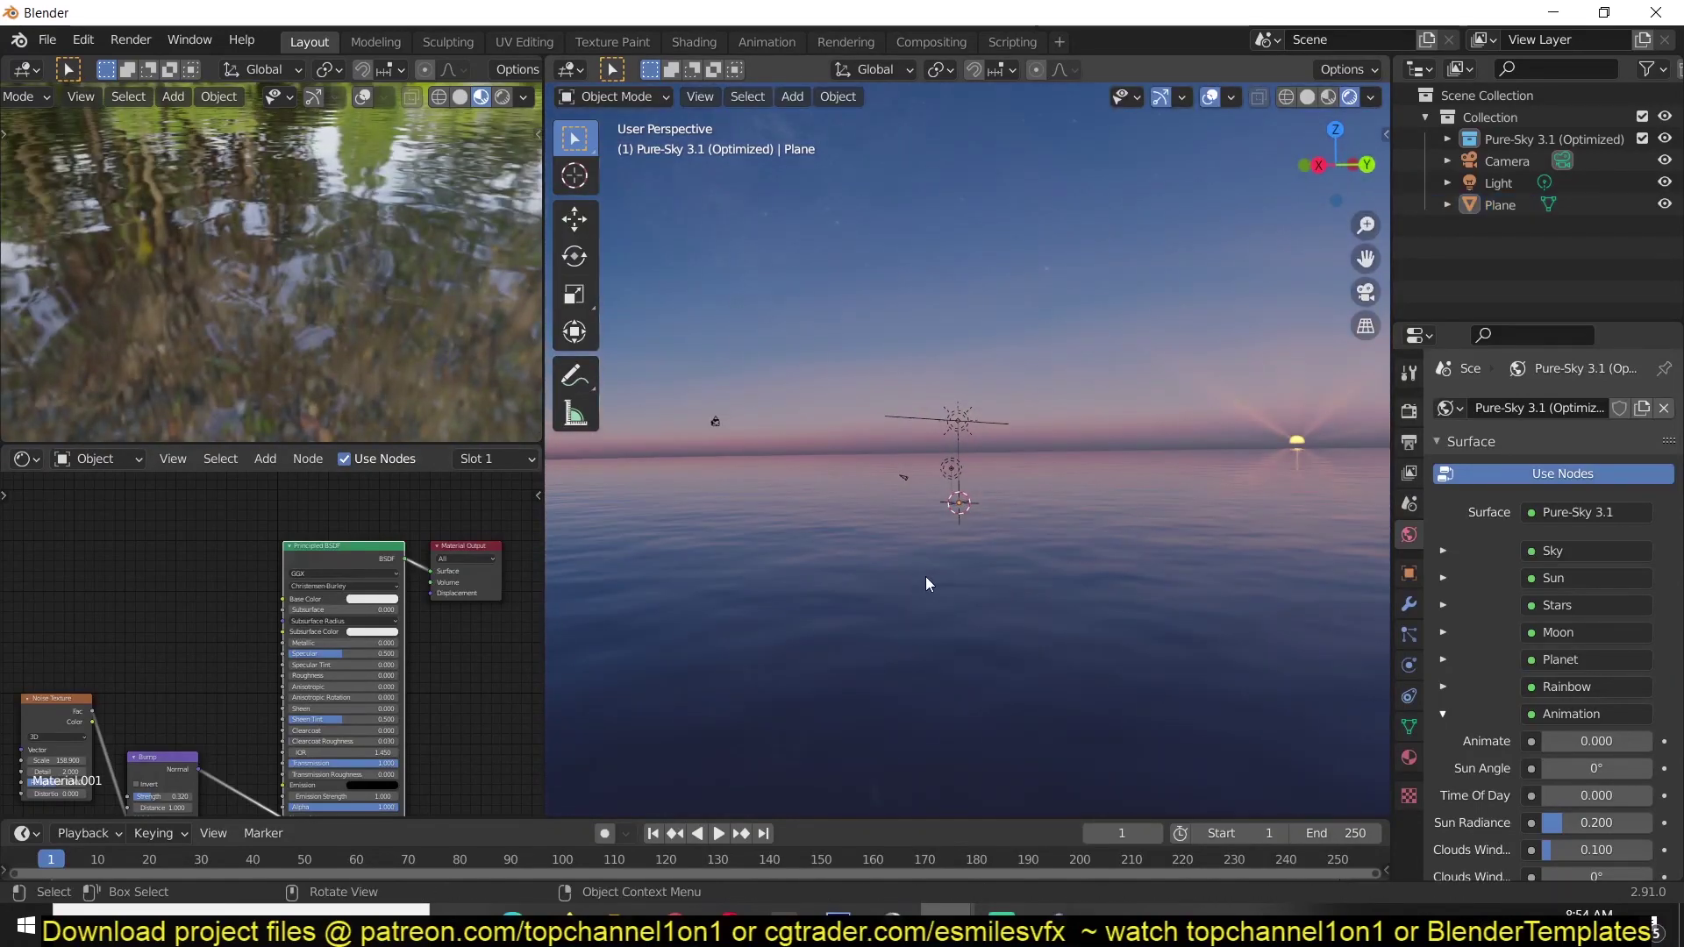
pyautogui.moveTo(935, 650); pyautogui.dragTo(923, 498, button='middle')
# Add a cube and extrude it into a two-legged arch, then return to Object Mode
pyautogui.hotkey('shift', 'a')
pyautogui.moveTo(947, 456)
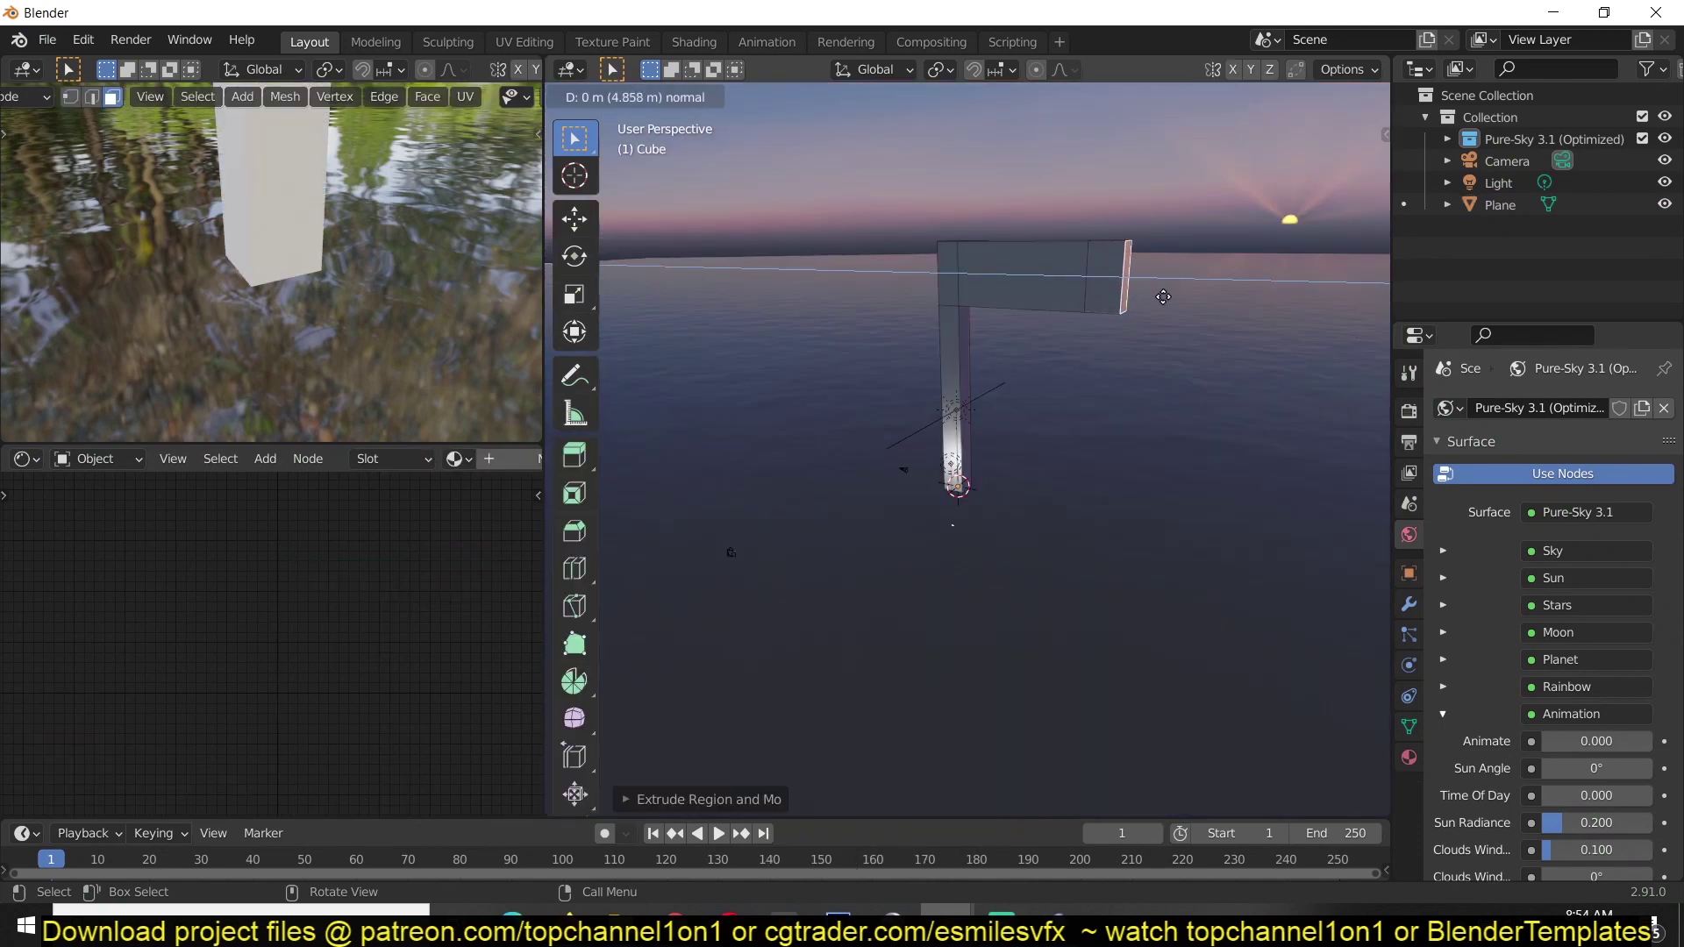
pyautogui.moveTo(1101, 272); pyautogui.dragTo(1084, 286, button='middle')
pyautogui.press('e')
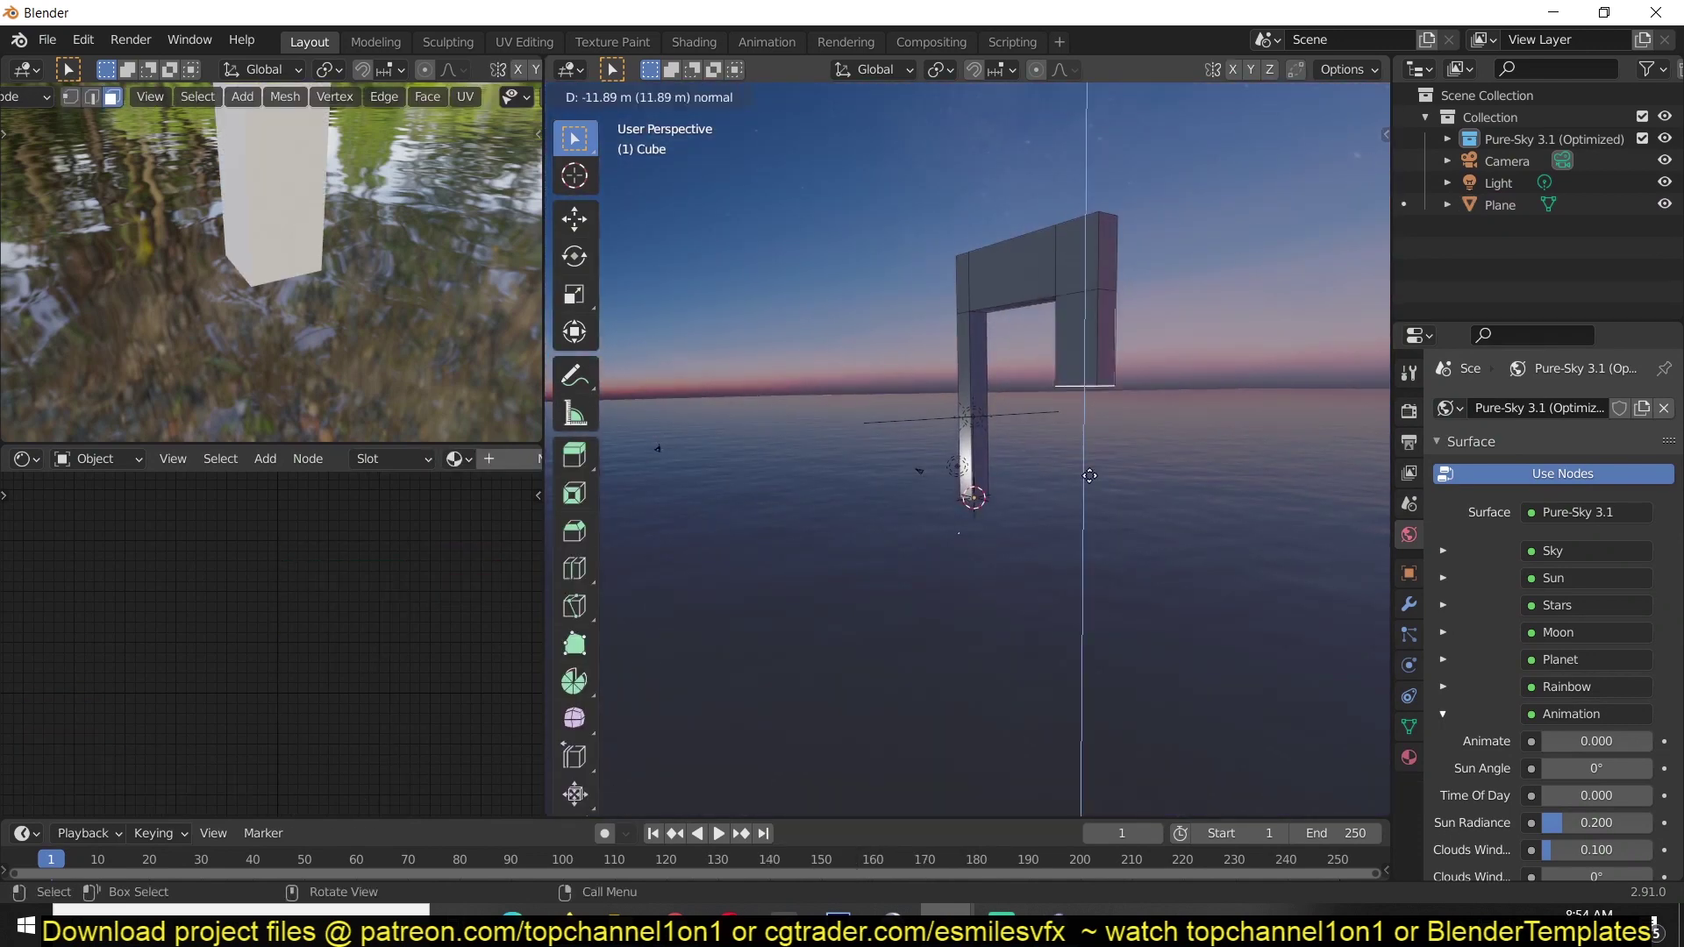
pyautogui.click(989, 477)
pyautogui.press('Tab')
pyautogui.moveTo(989, 477); pyautogui.dragTo(964, 509, button='middle')
pyautogui.hotkey('alt', 'a')
pyautogui.press('Left')
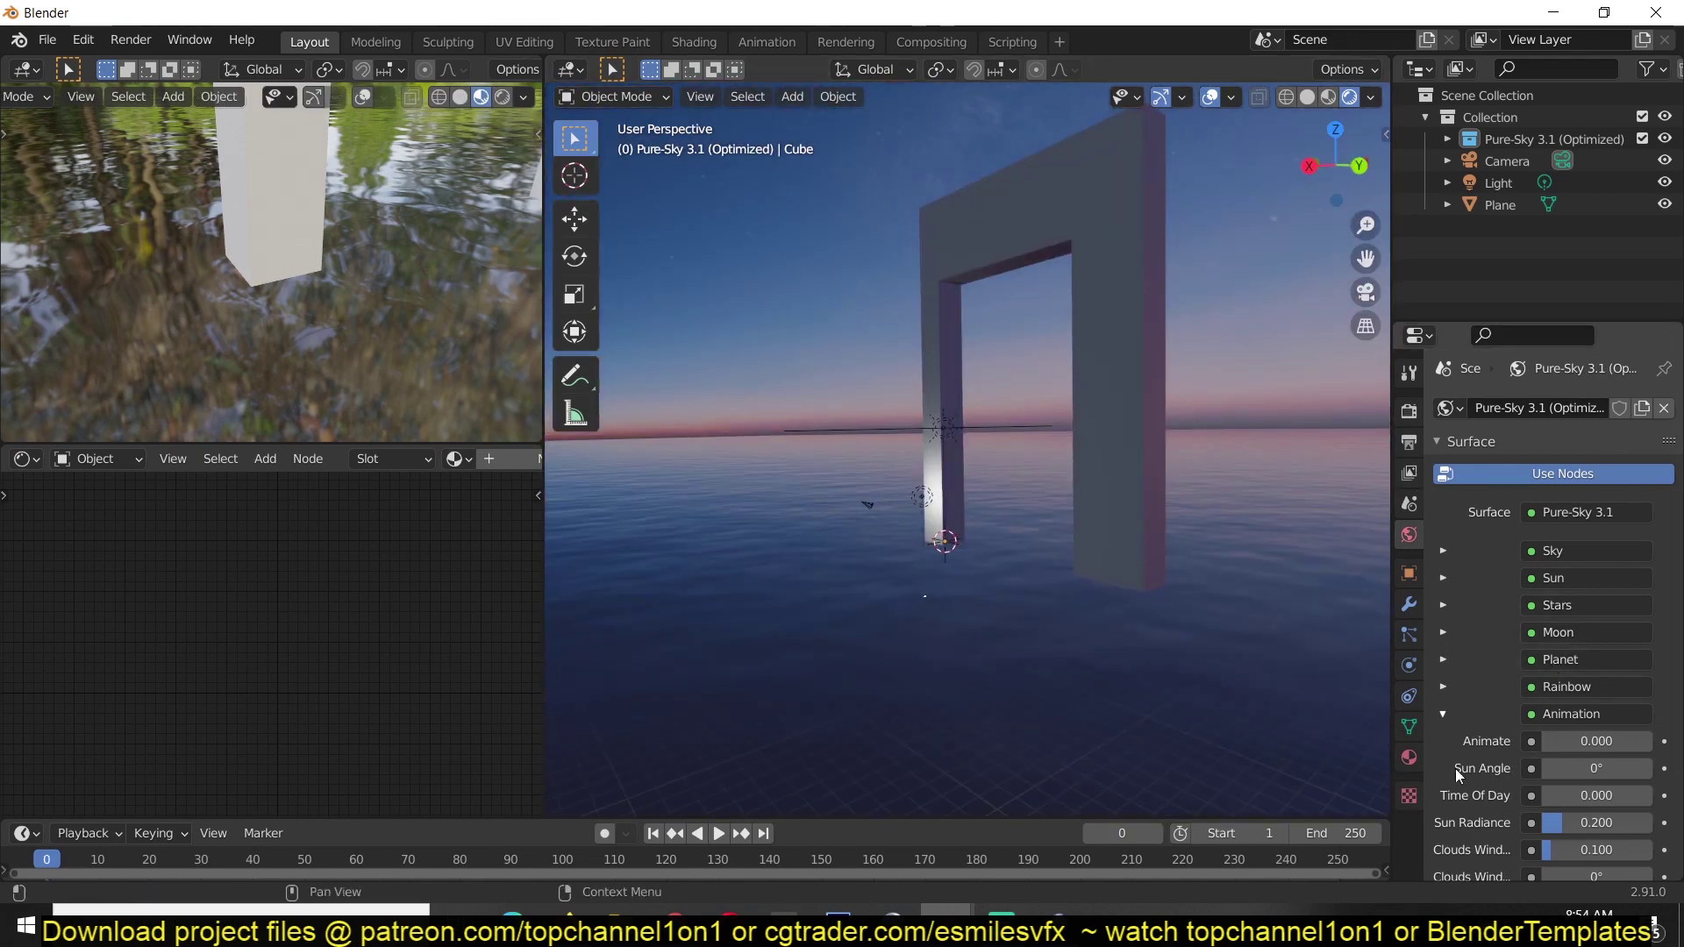
pyautogui.moveTo(654, 472); pyautogui.dragTo(1050, 291, button='middle')
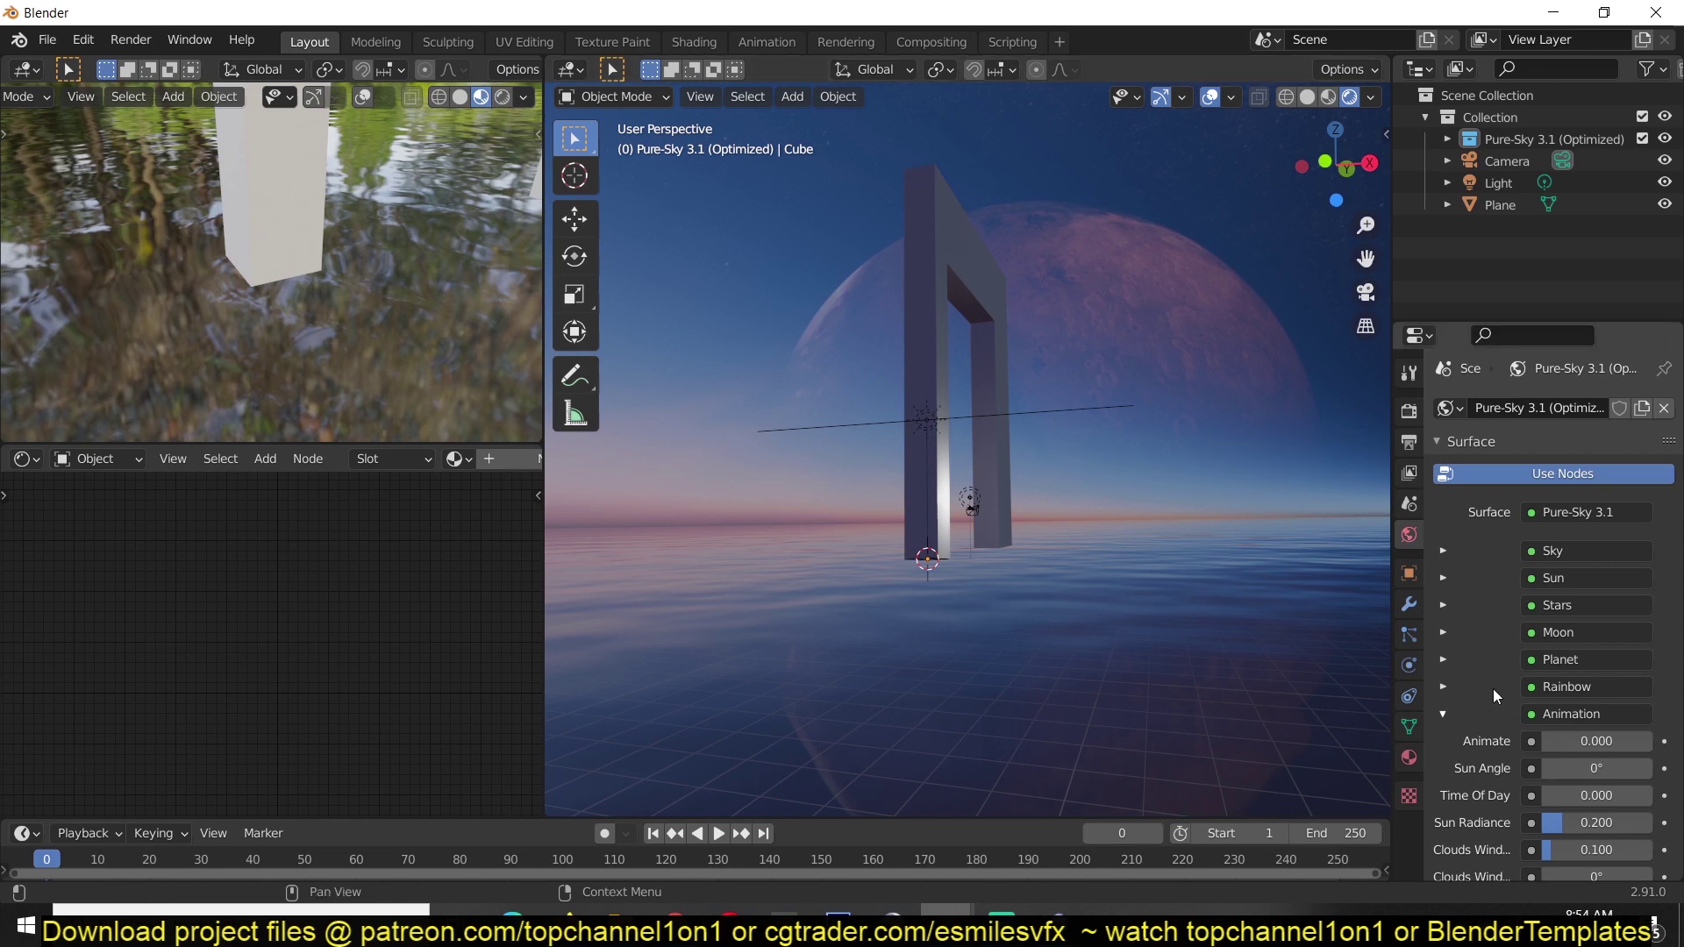
# Expand the Planet settings and set Fade Scale to 20 so the planet shows
pyautogui.click(1443, 661)
pyautogui.scroll(-1, 1480, 772)
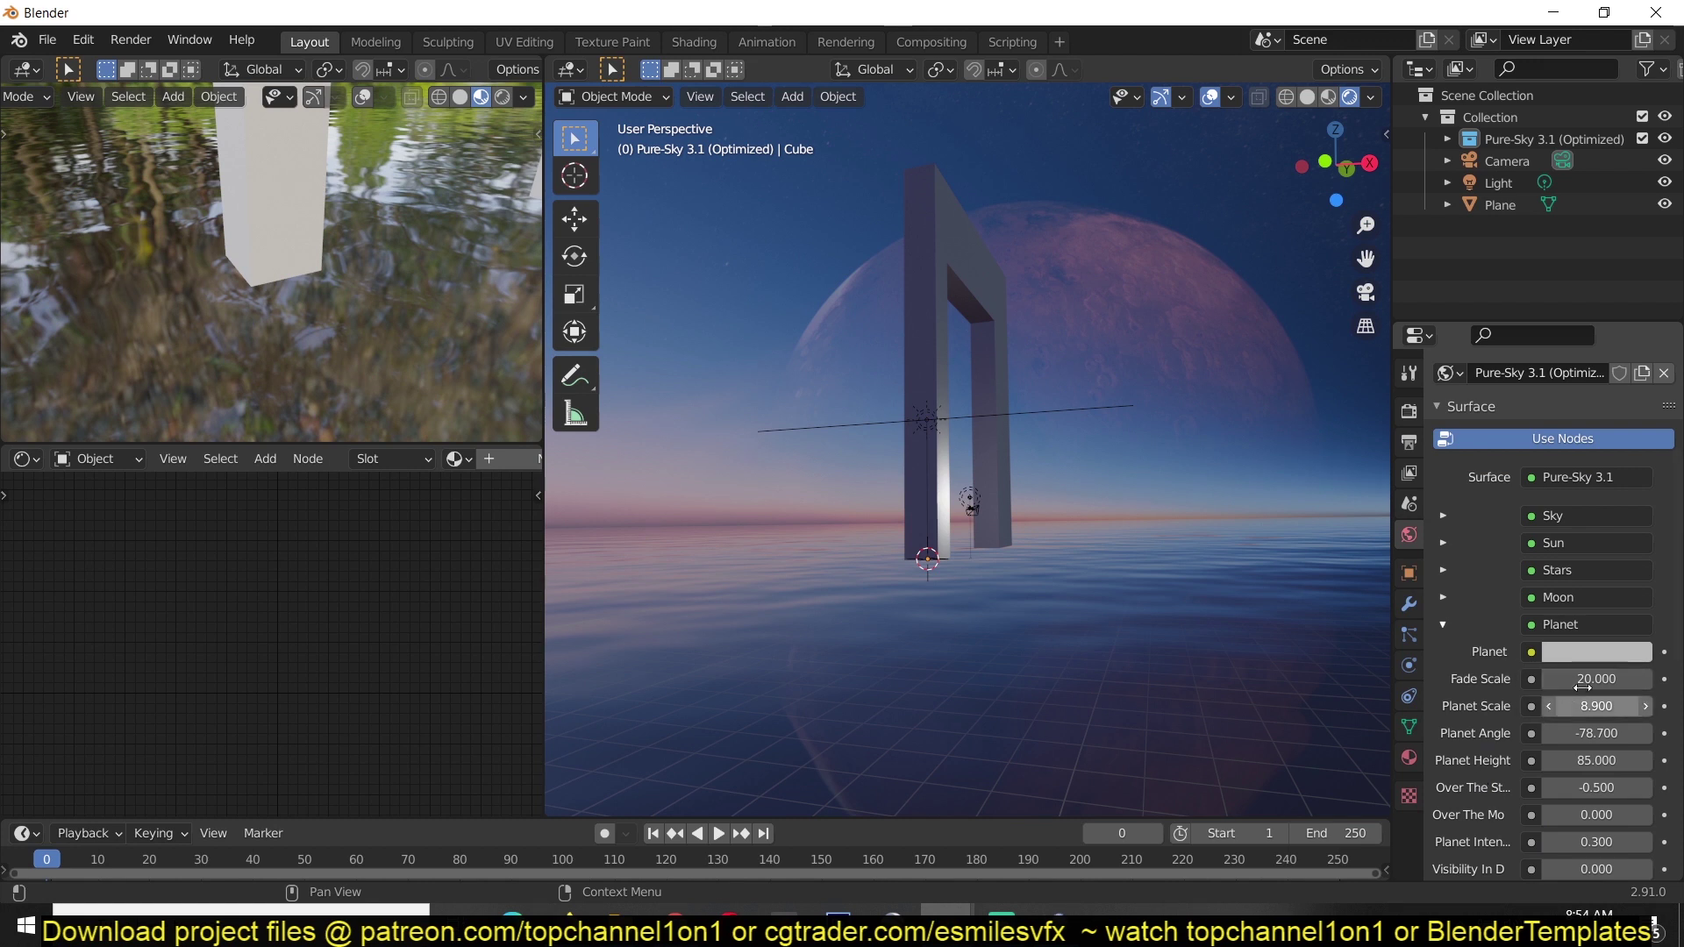
pyautogui.moveTo(1598, 679); pyautogui.dragTo(1548, 679)
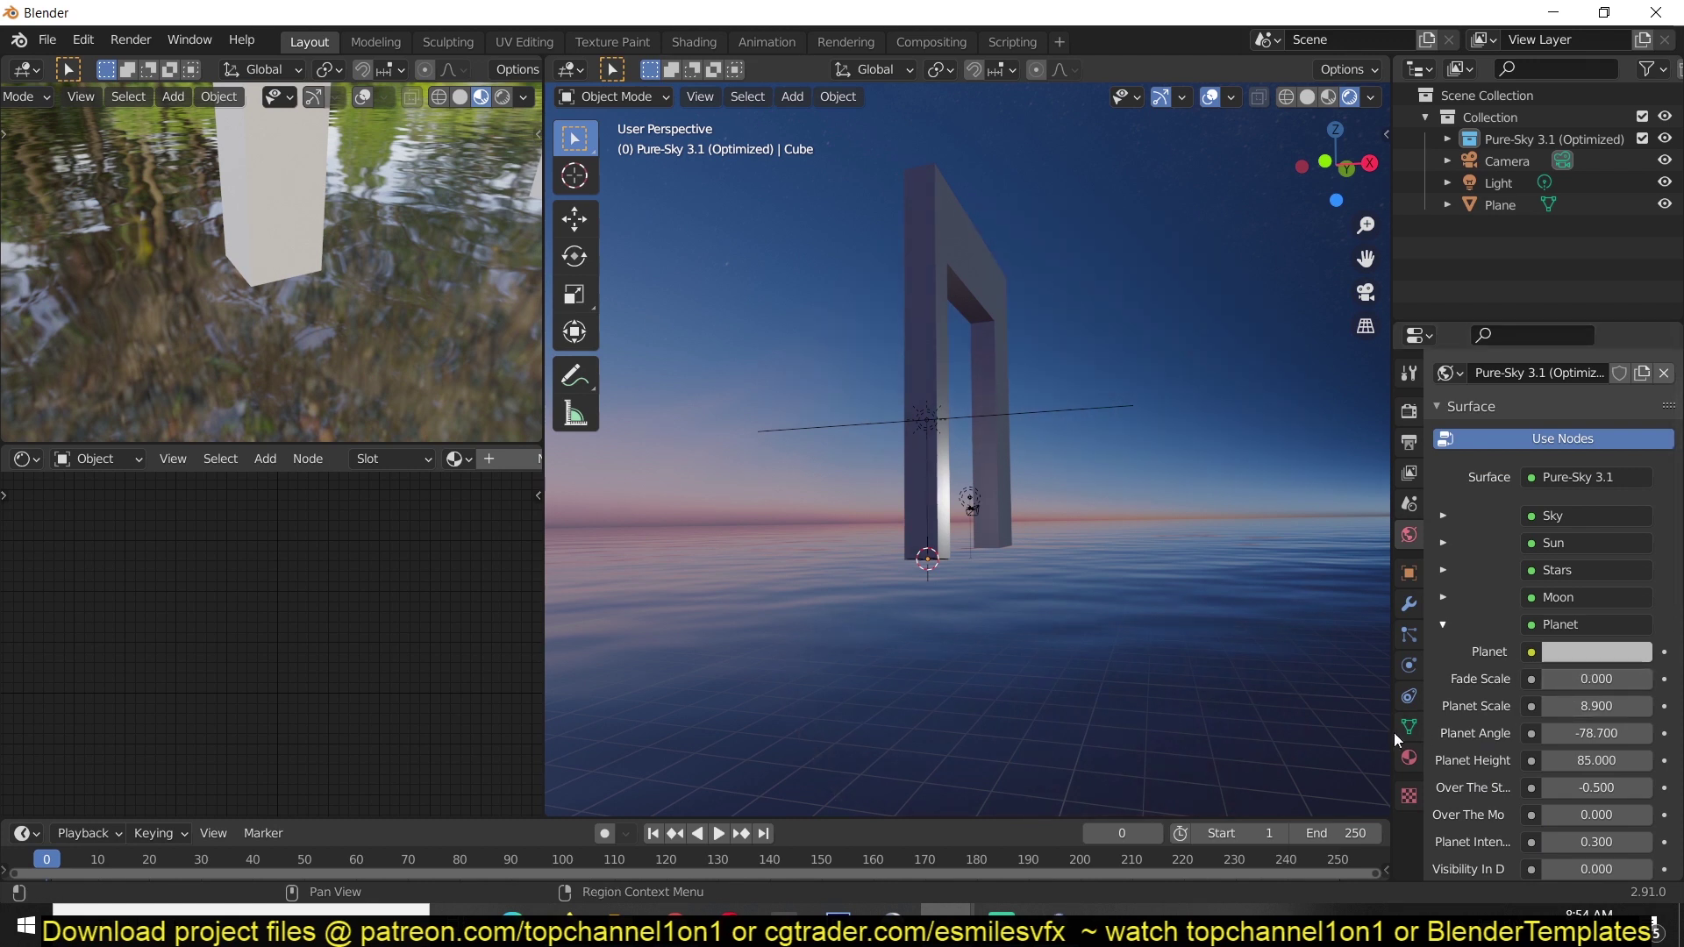
pyautogui.click(1618, 672)
pyautogui.press('Return')
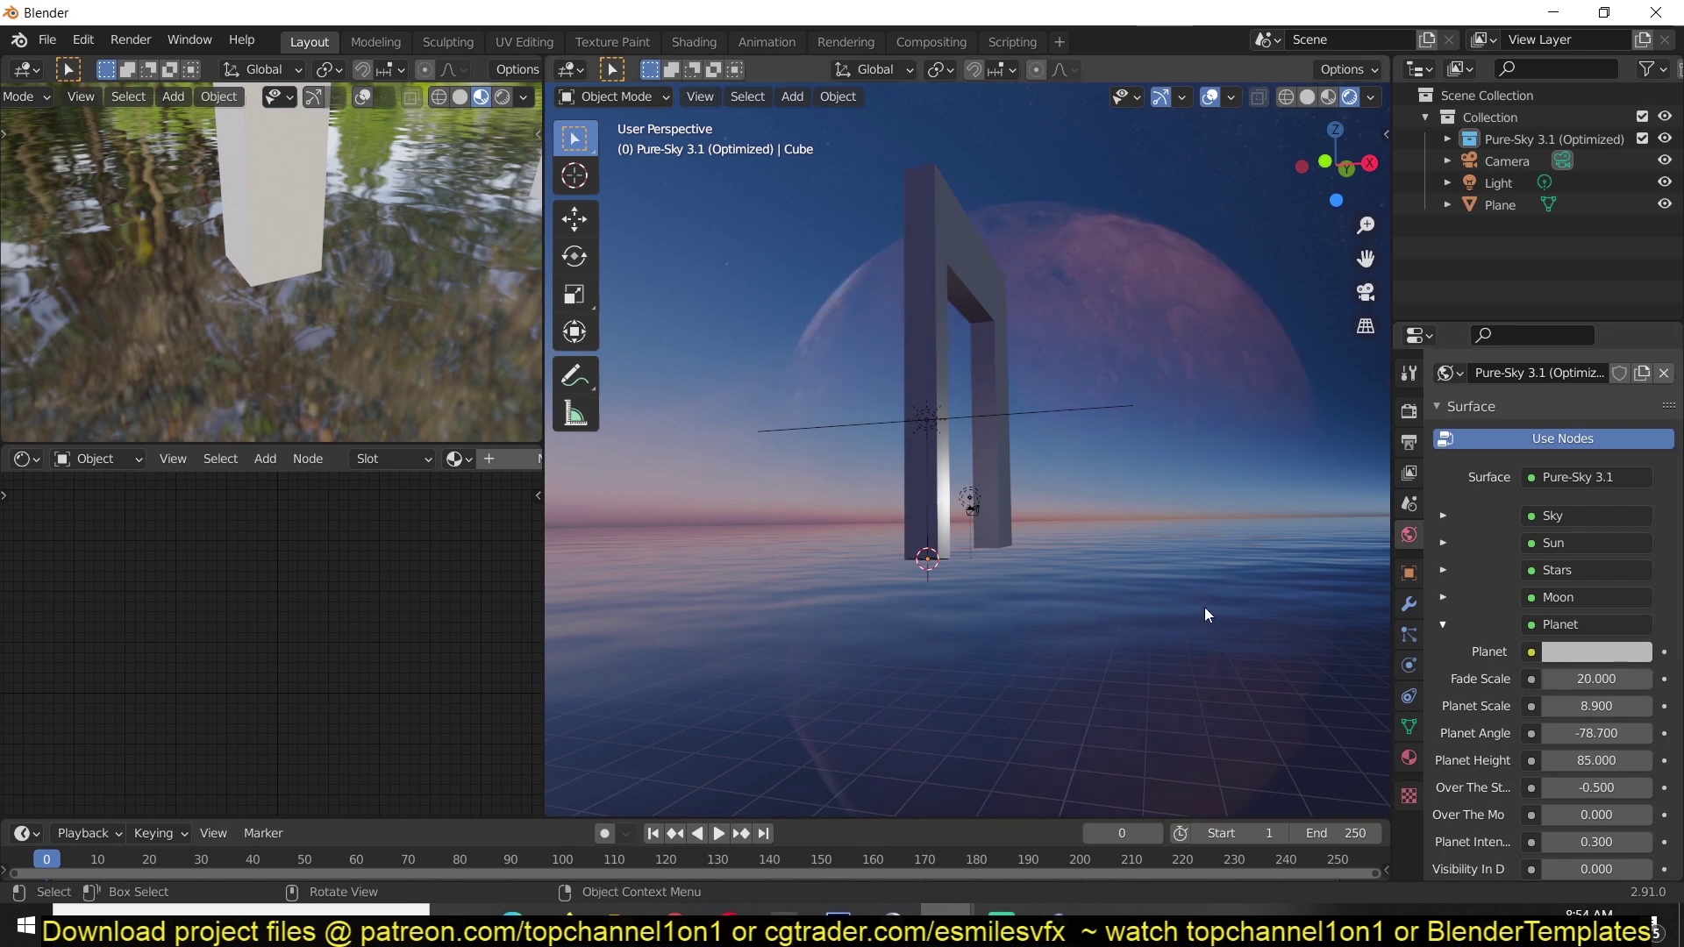
pyautogui.moveTo(1205, 596); pyautogui.dragTo(1144, 480, button='middle')
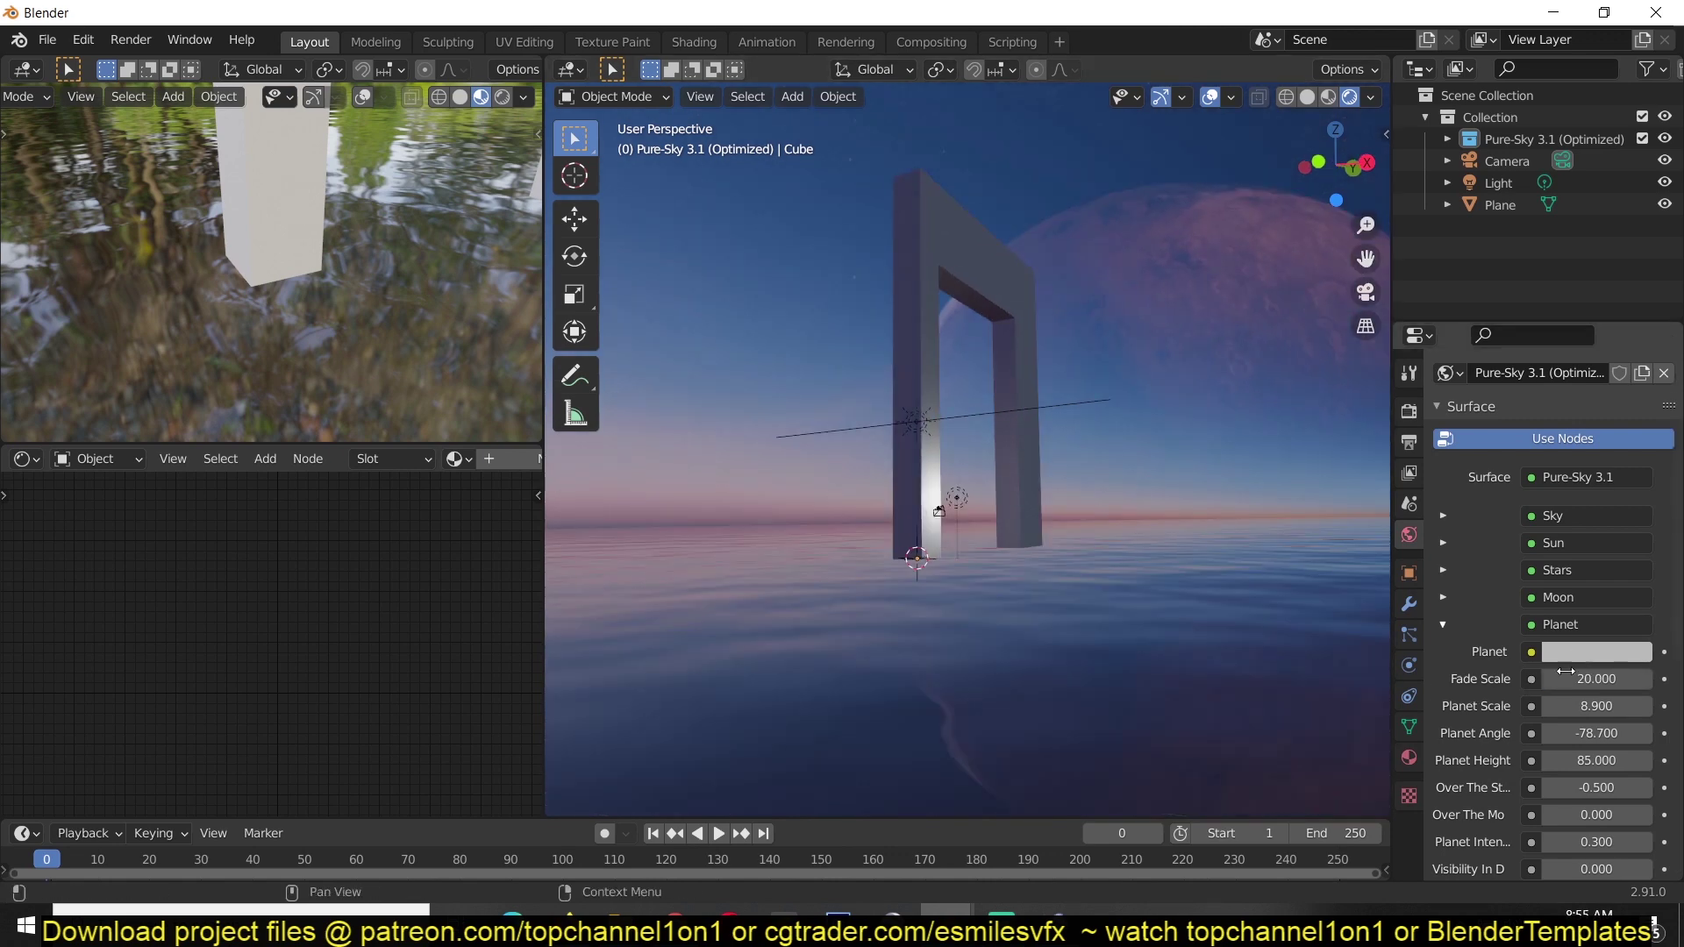
# Shrink the planet to Scale 8.400 and lower it to Height 65.500
pyautogui.moveTo(1596, 706)
pyautogui.mouseDown()
pyautogui.moveTo(1552, 706)
pyautogui.moveTo(1614, 706)
pyautogui.mouseUp()
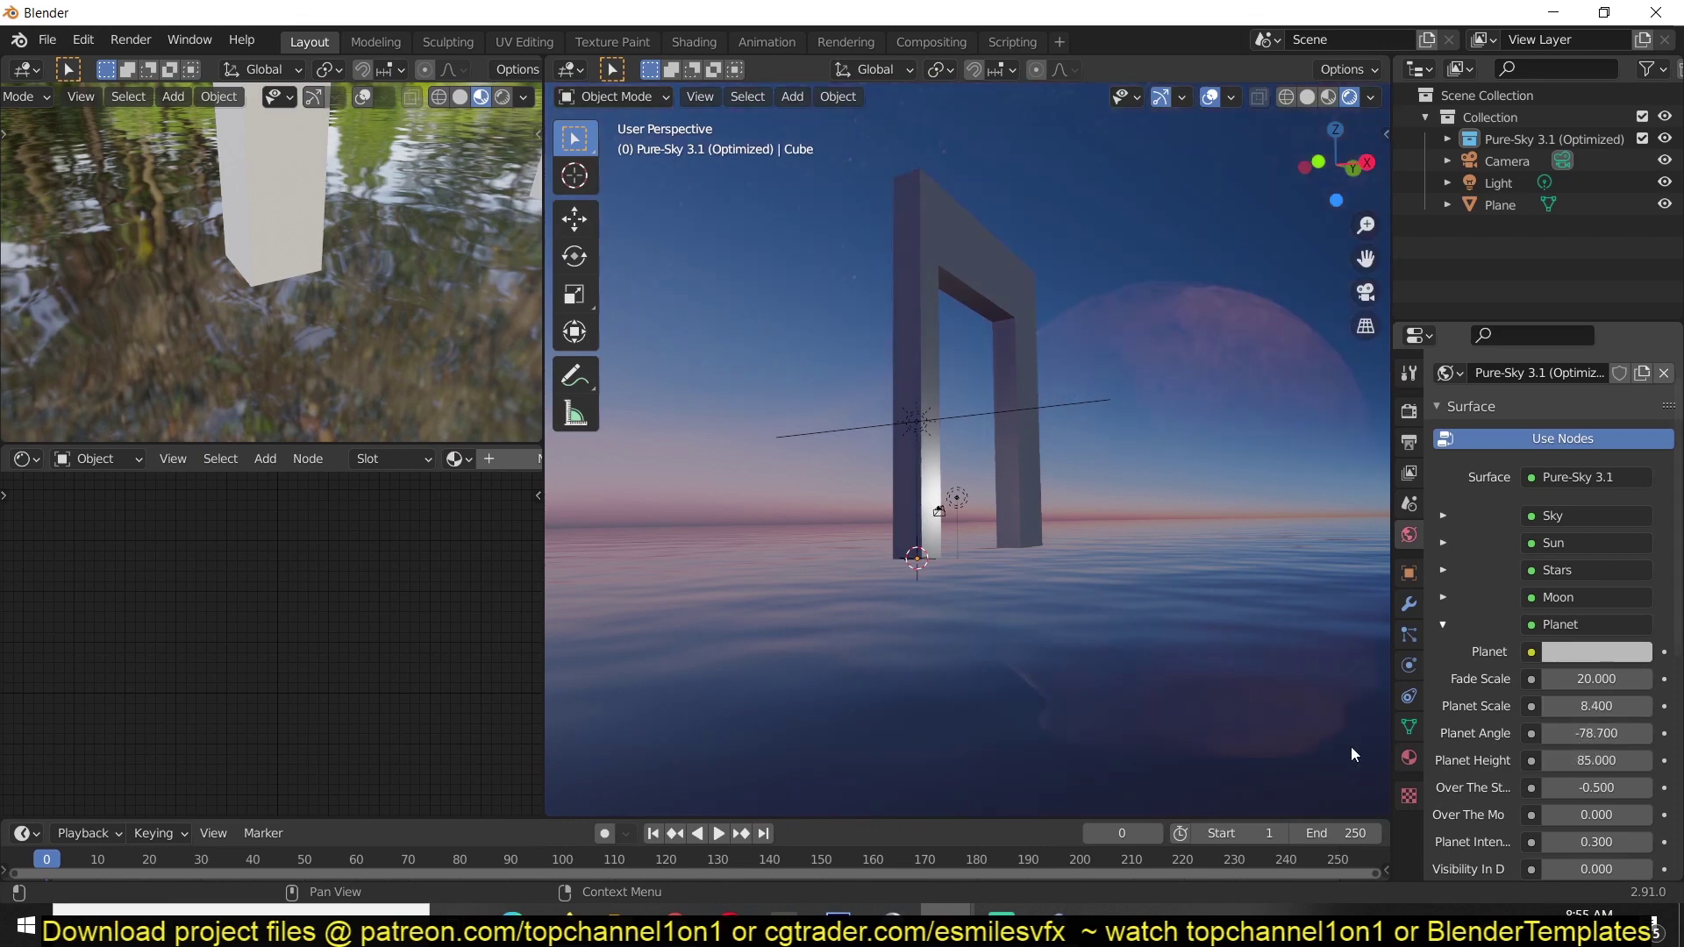
pyautogui.moveTo(1138, 684); pyautogui.dragTo(965, 456, button='middle')
pyautogui.moveTo(1037, 512); pyautogui.dragTo(1191, 374, button='middle')
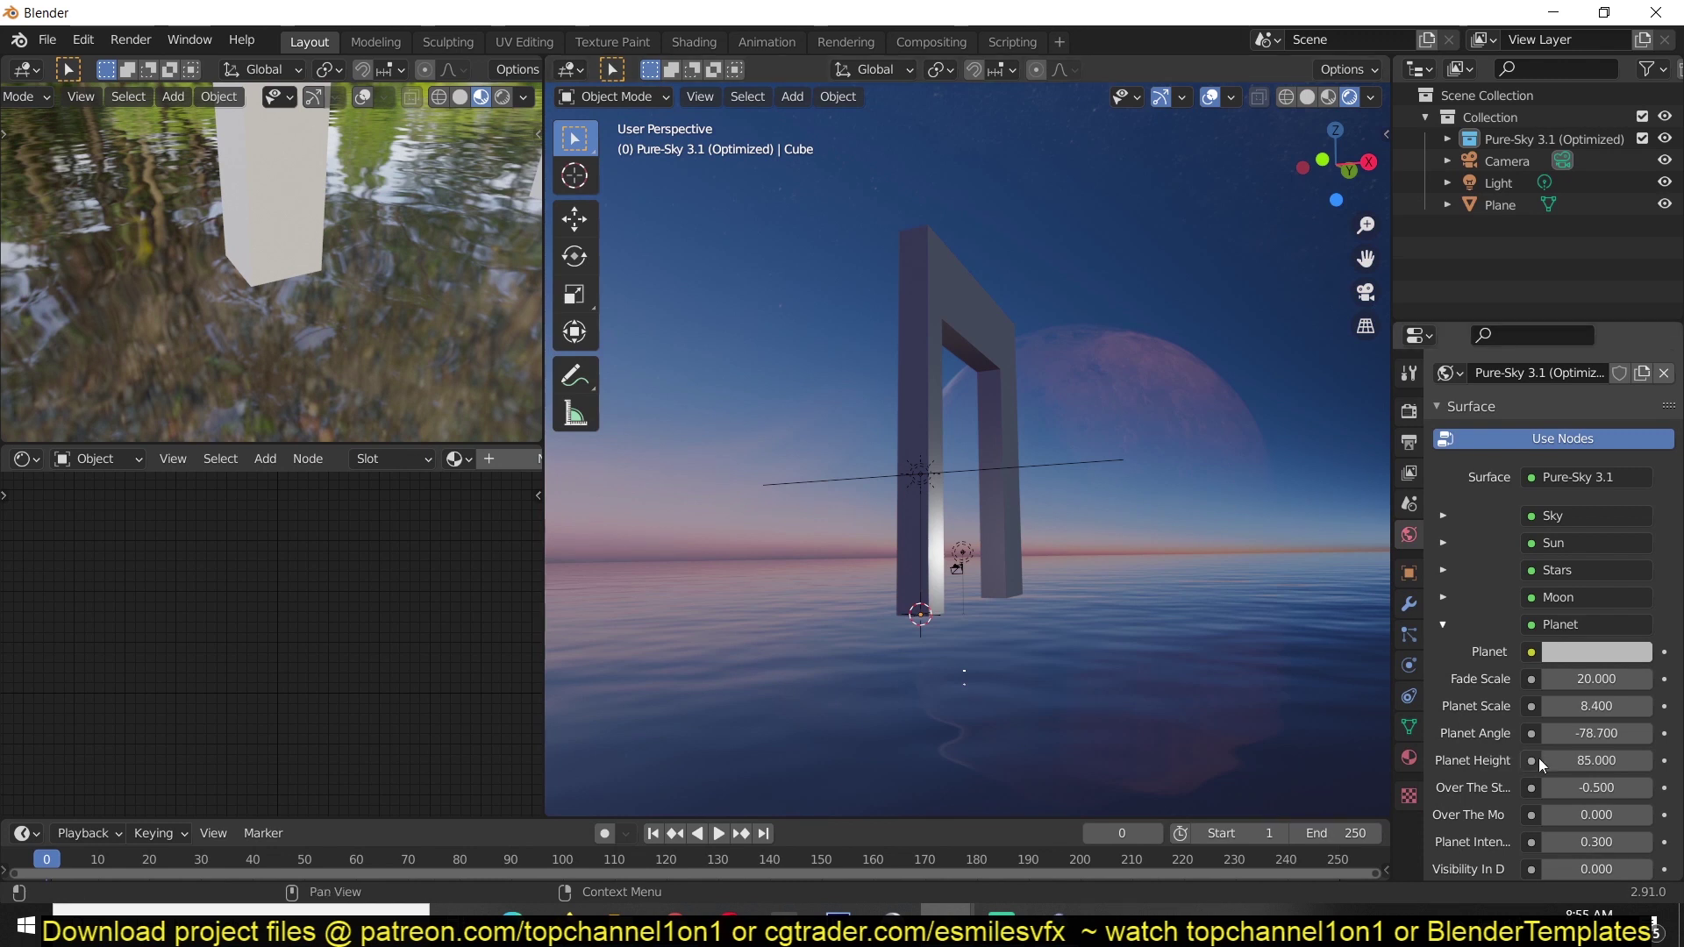
pyautogui.moveTo(1552, 760); pyautogui.dragTo(1616, 778)
pyautogui.scroll(1, 1570, 815)
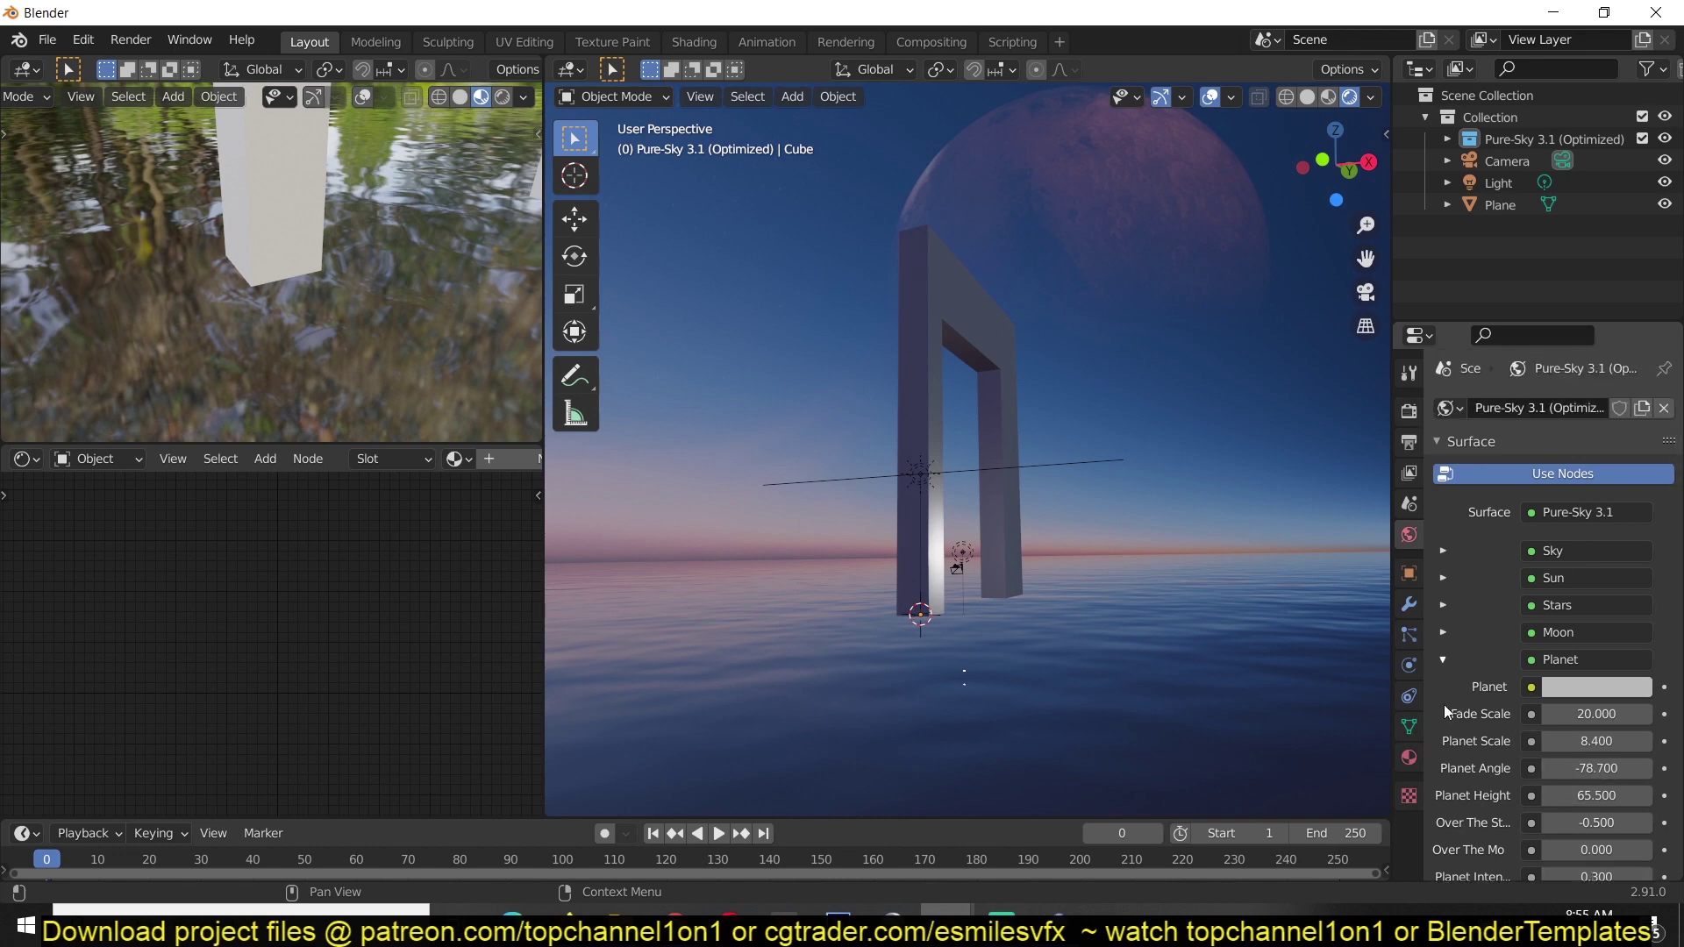
pyautogui.click(1456, 660)
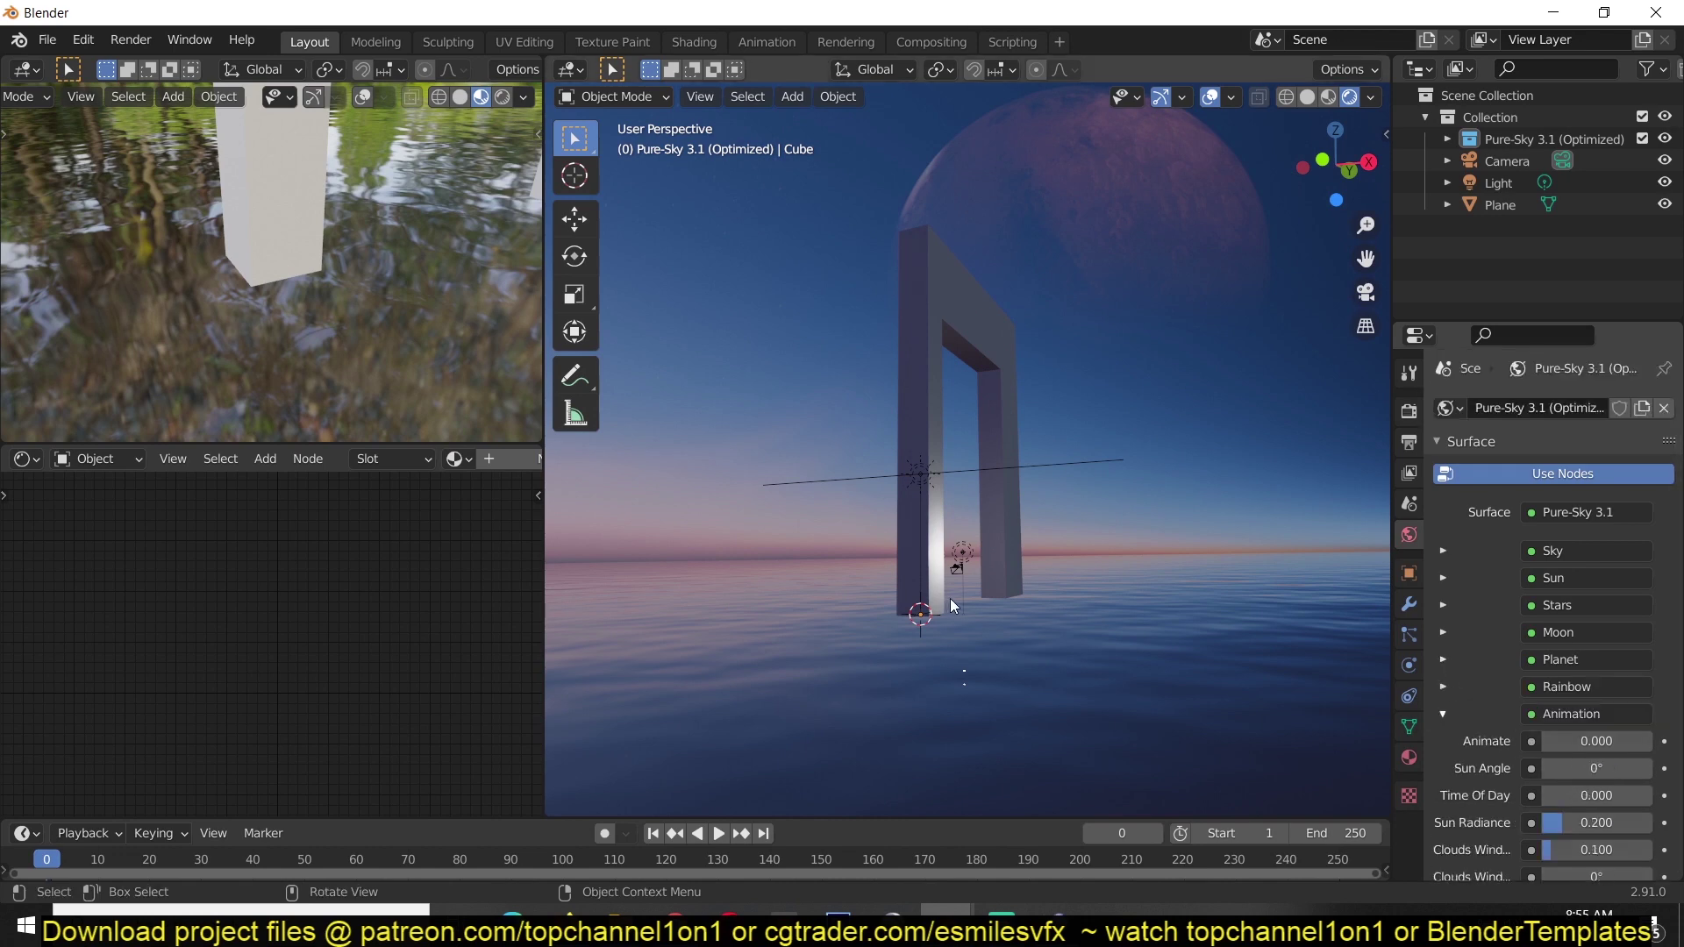
pyautogui.moveTo(951, 598); pyautogui.dragTo(919, 540, button='middle')
pyautogui.moveTo(1110, 513); pyautogui.dragTo(820, 724, button='middle')
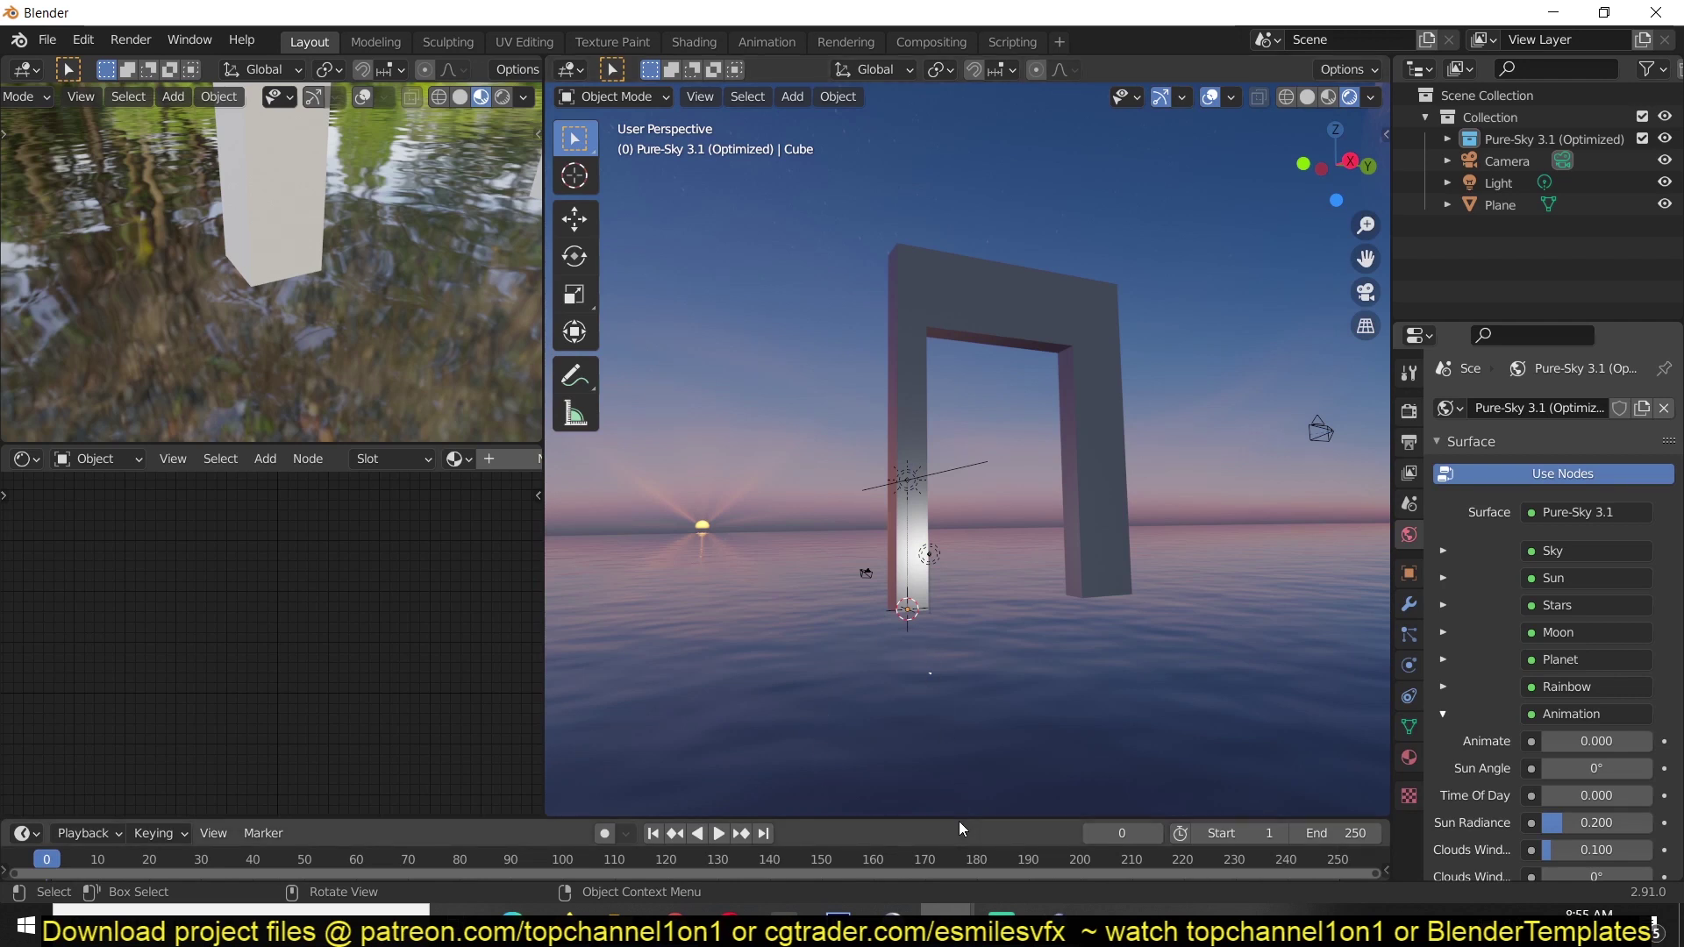
pyautogui.moveTo(957, 817); pyautogui.dragTo(966, 786)
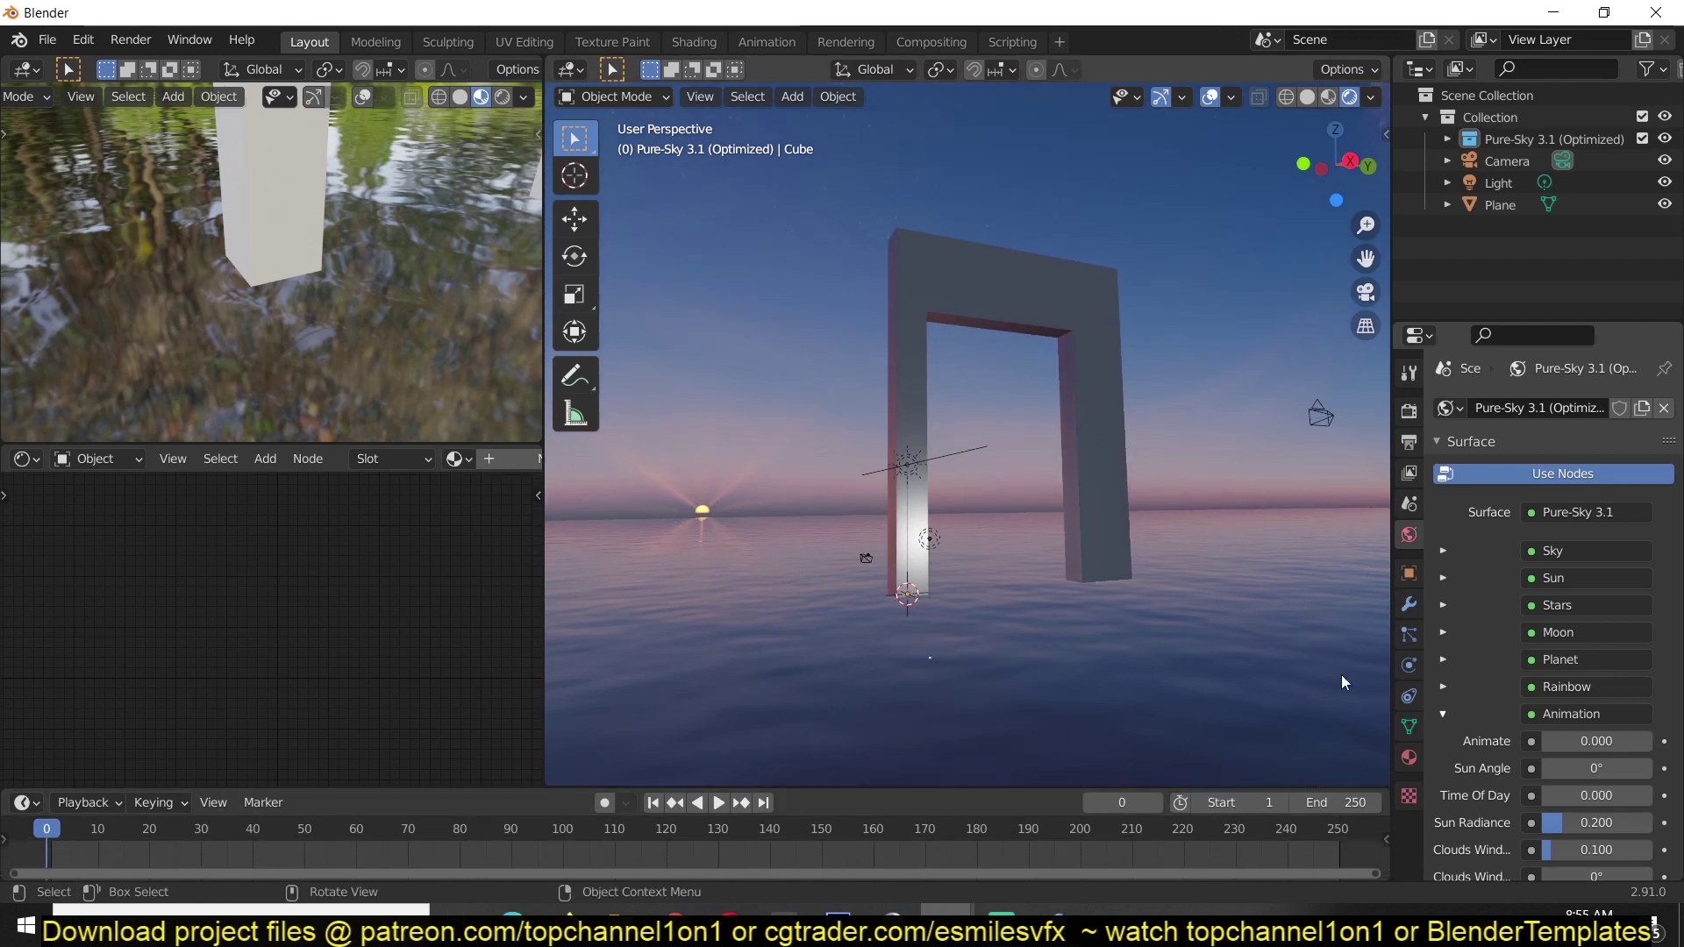
pyautogui.moveTo(702, 499); pyautogui.dragTo(746, 487, button='middle')
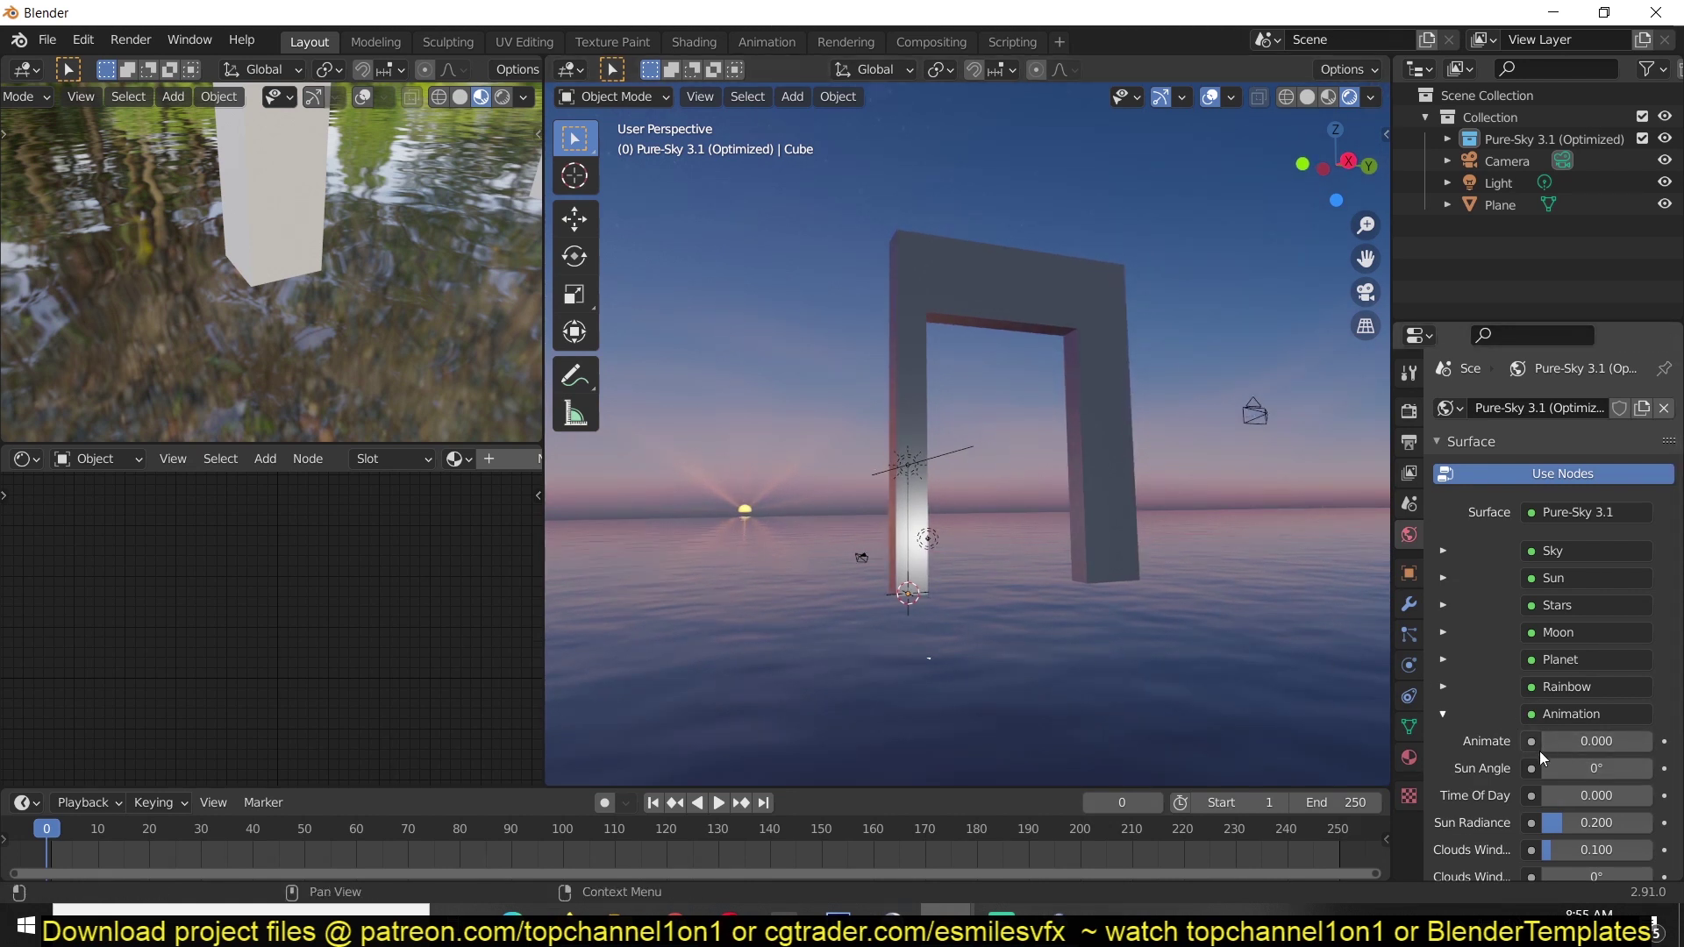
# Set Animate to 1 and play the day-night cycle while orbiting the scene
pyautogui.scroll(-1, 1506, 723)
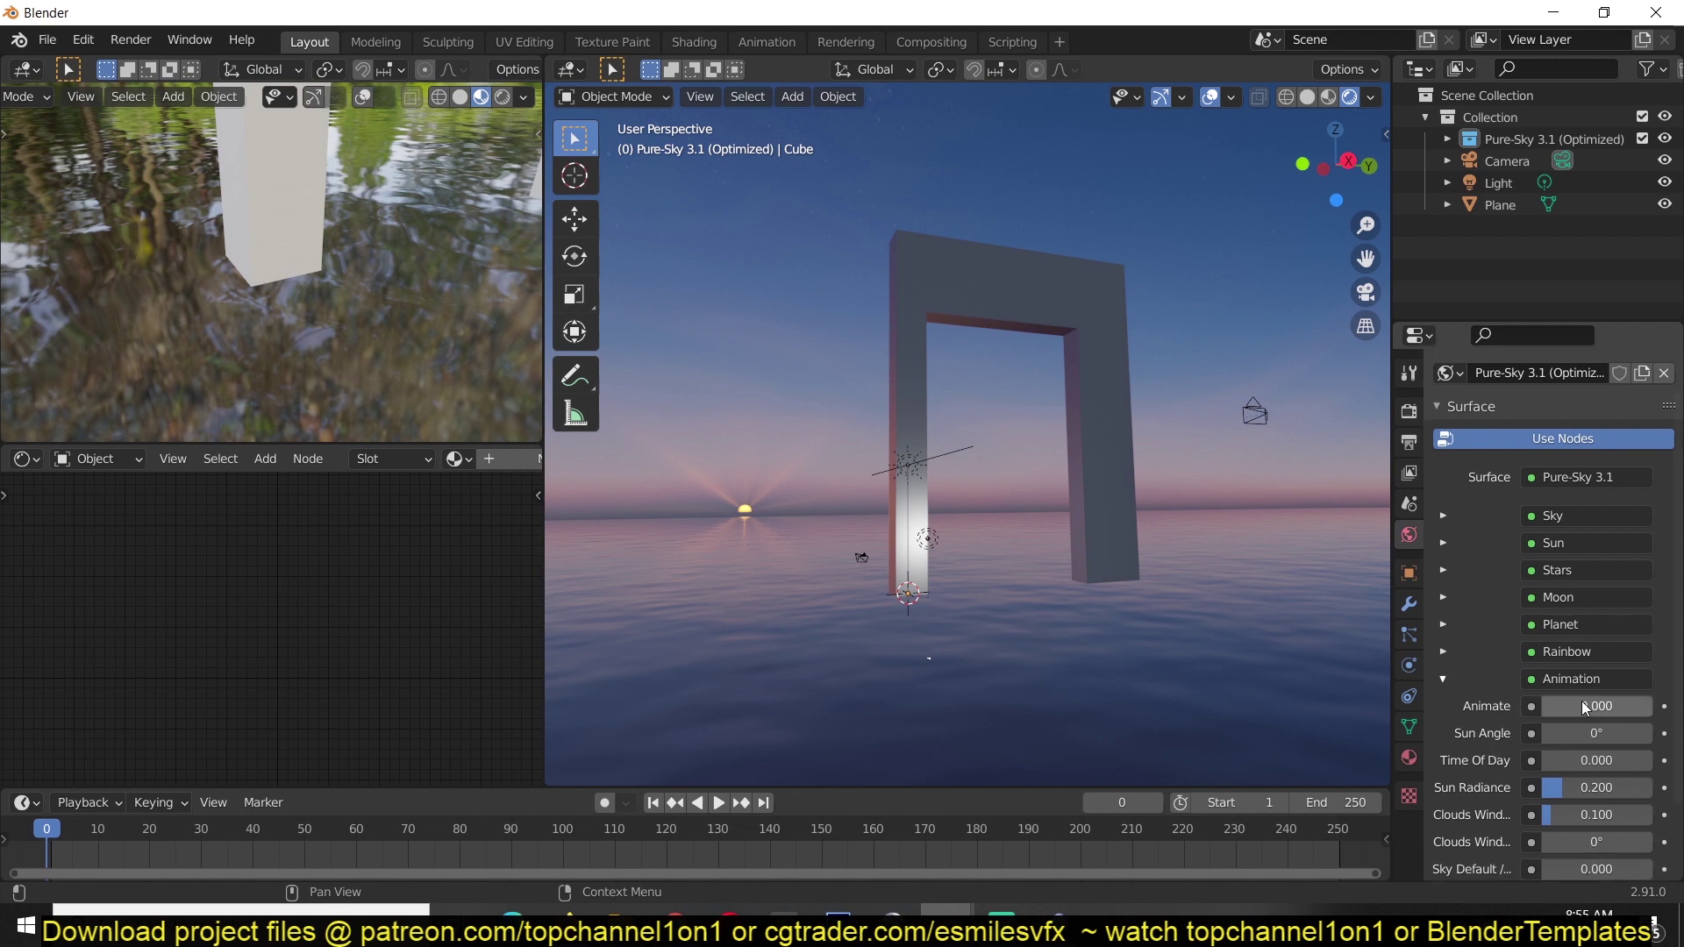
pyautogui.press('Return')
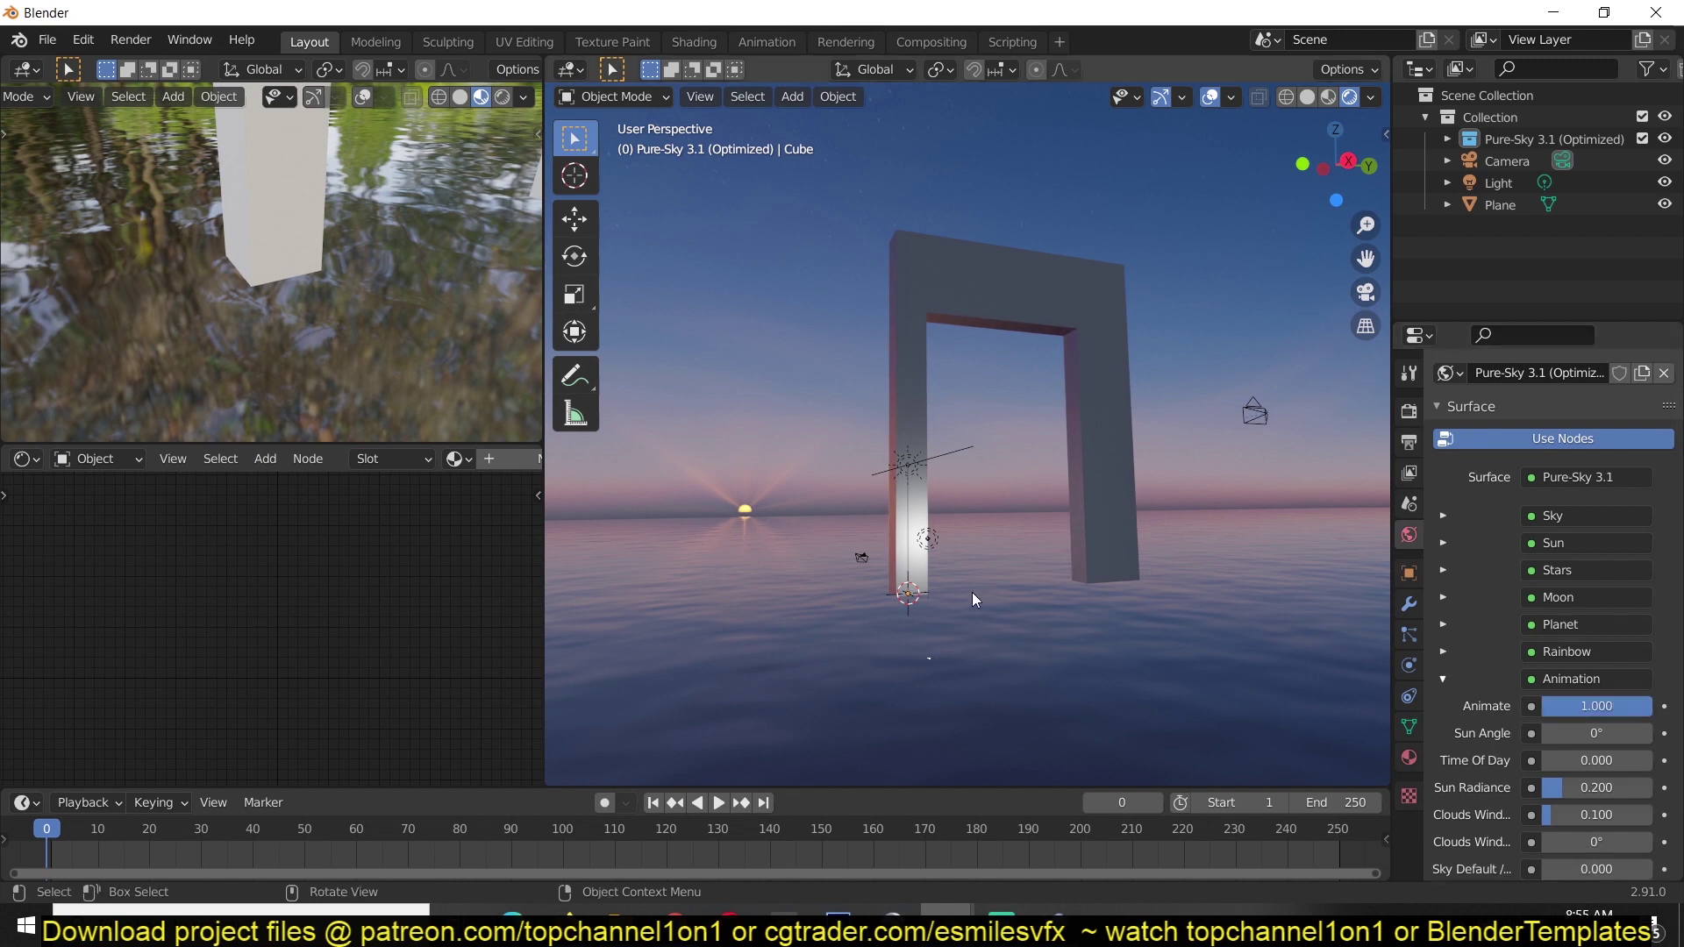
pyautogui.press('space')
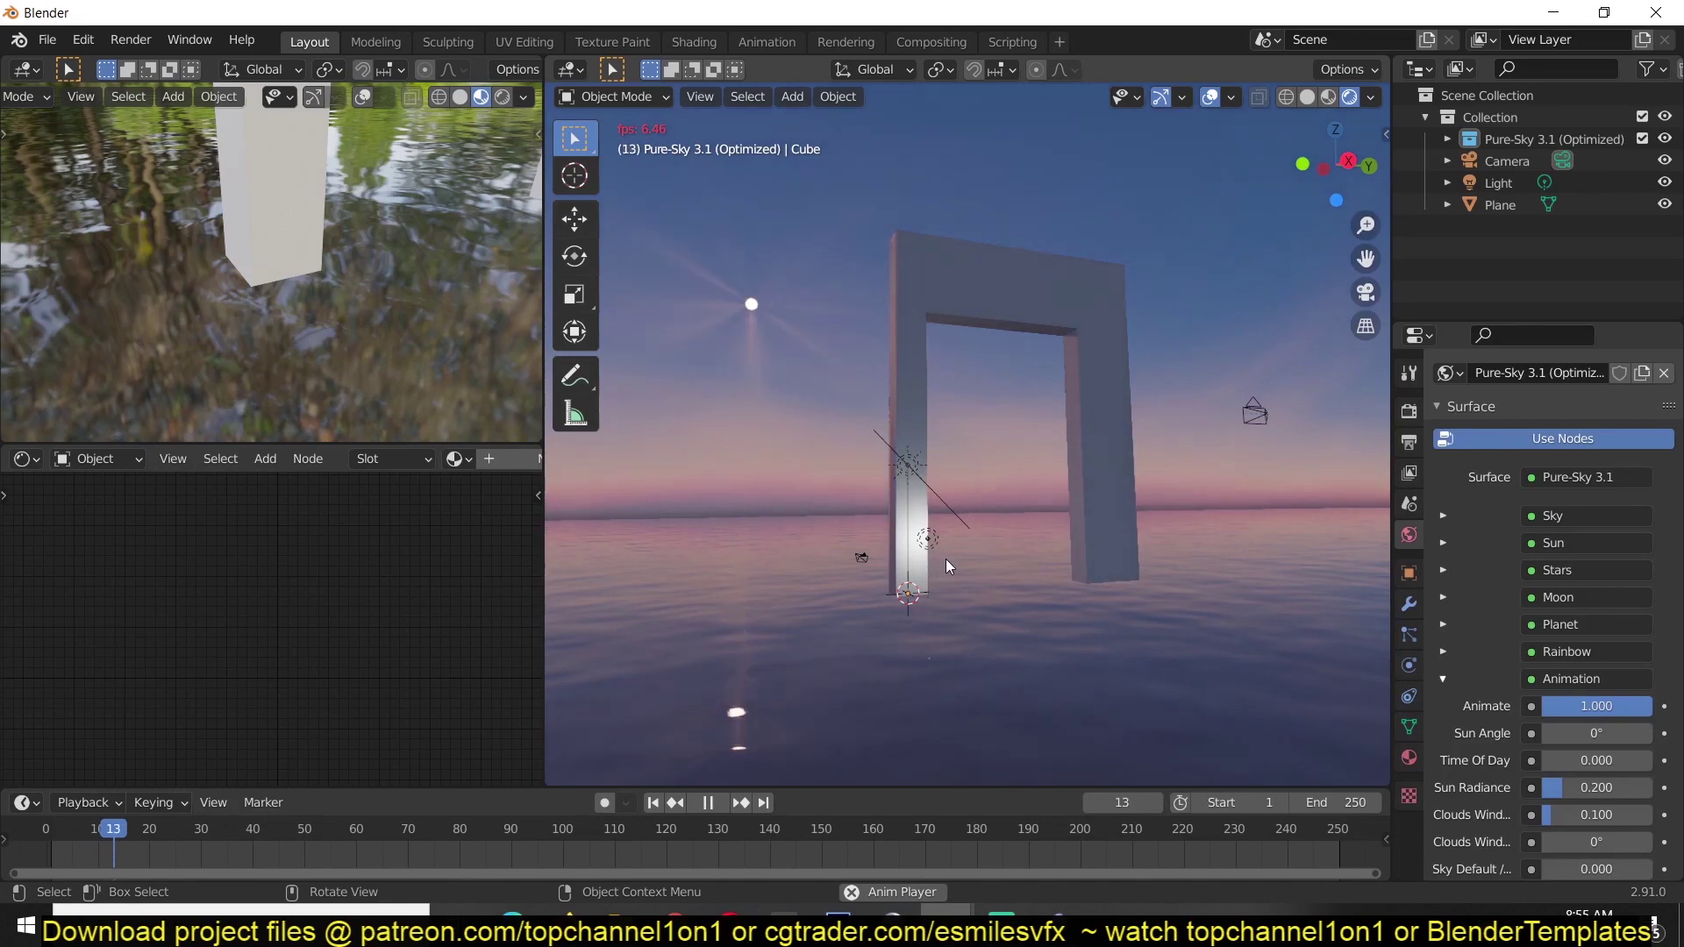
pyautogui.moveTo(948, 556); pyautogui.dragTo(868, 590, button='middle')
pyautogui.click(868, 590)
pyautogui.press('KP_Decimal')
pyautogui.moveTo(1109, 337); pyautogui.dragTo(817, 346, button='middle')
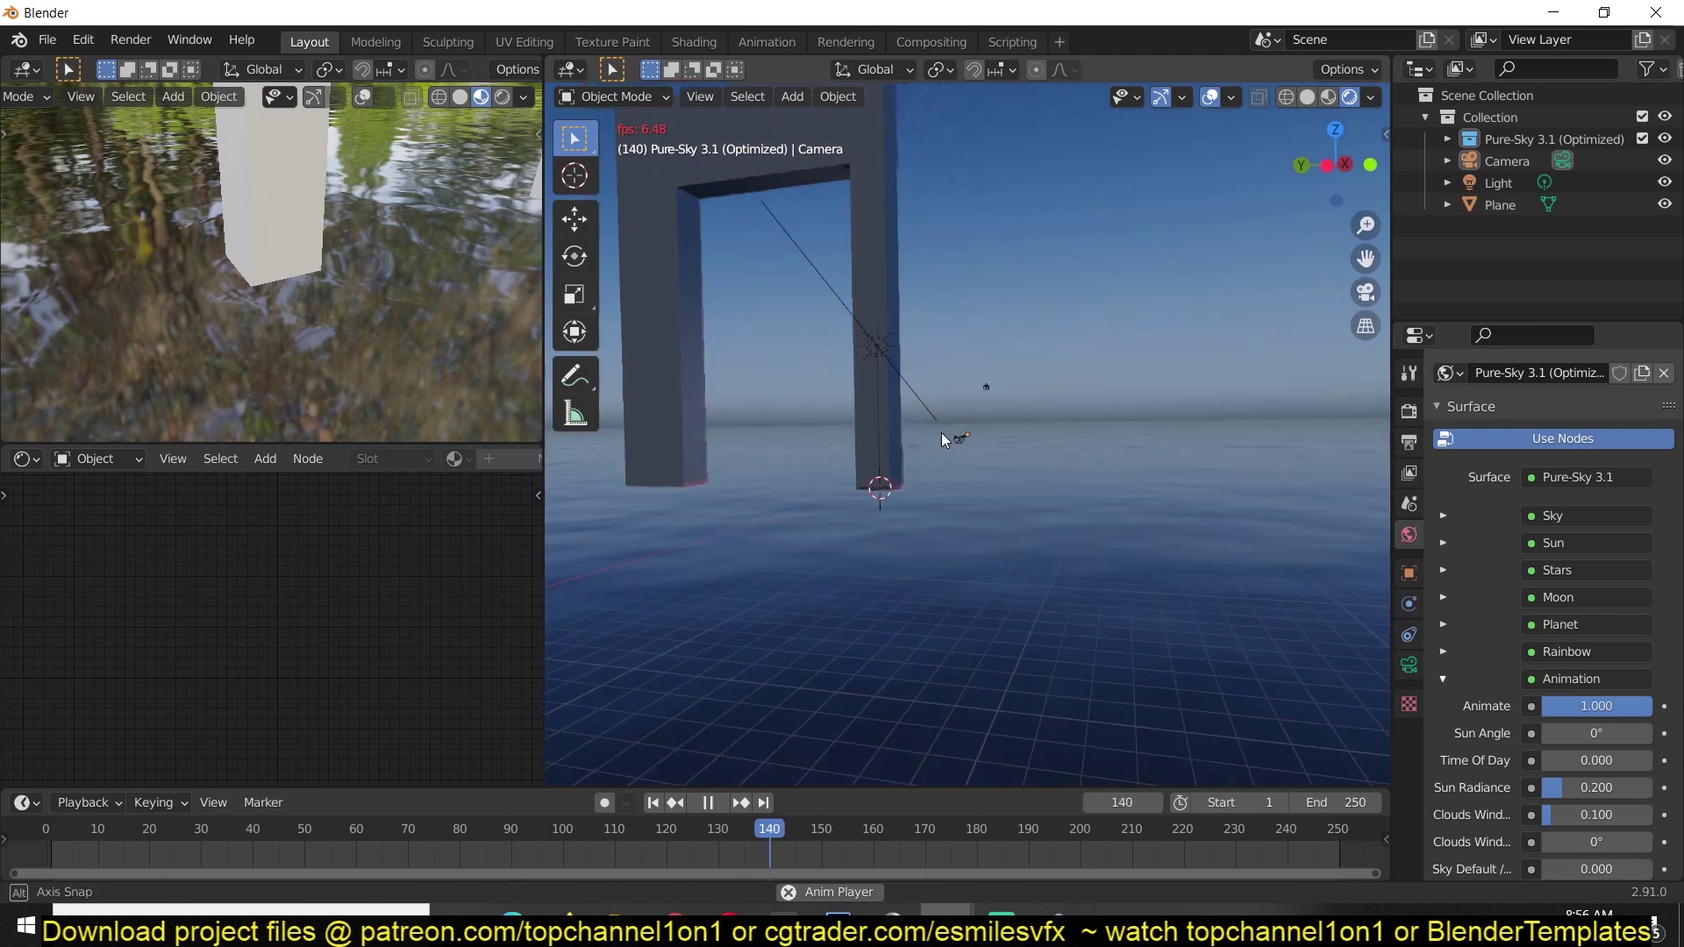
pyautogui.moveTo(1034, 337); pyautogui.dragTo(770, 366, button='middle')
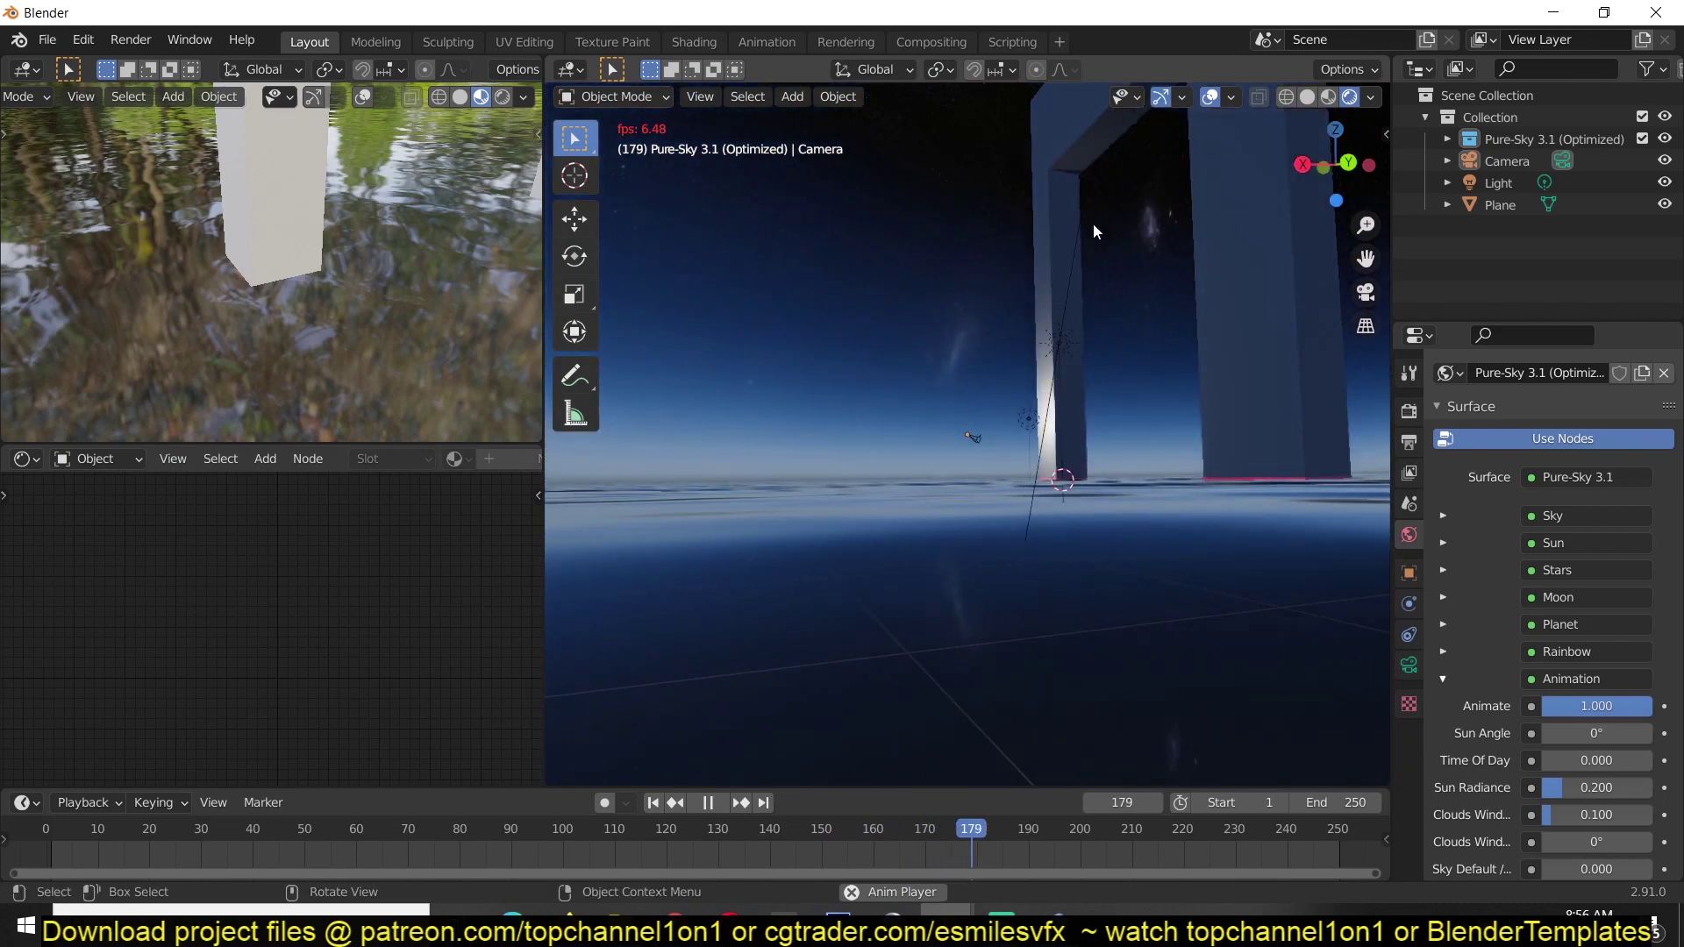
pyautogui.keyDown('shift'); pyautogui.moveTo(1042, 281); pyautogui.dragTo(968, 566, button='middle'); pyautogui.keyUp('shift')
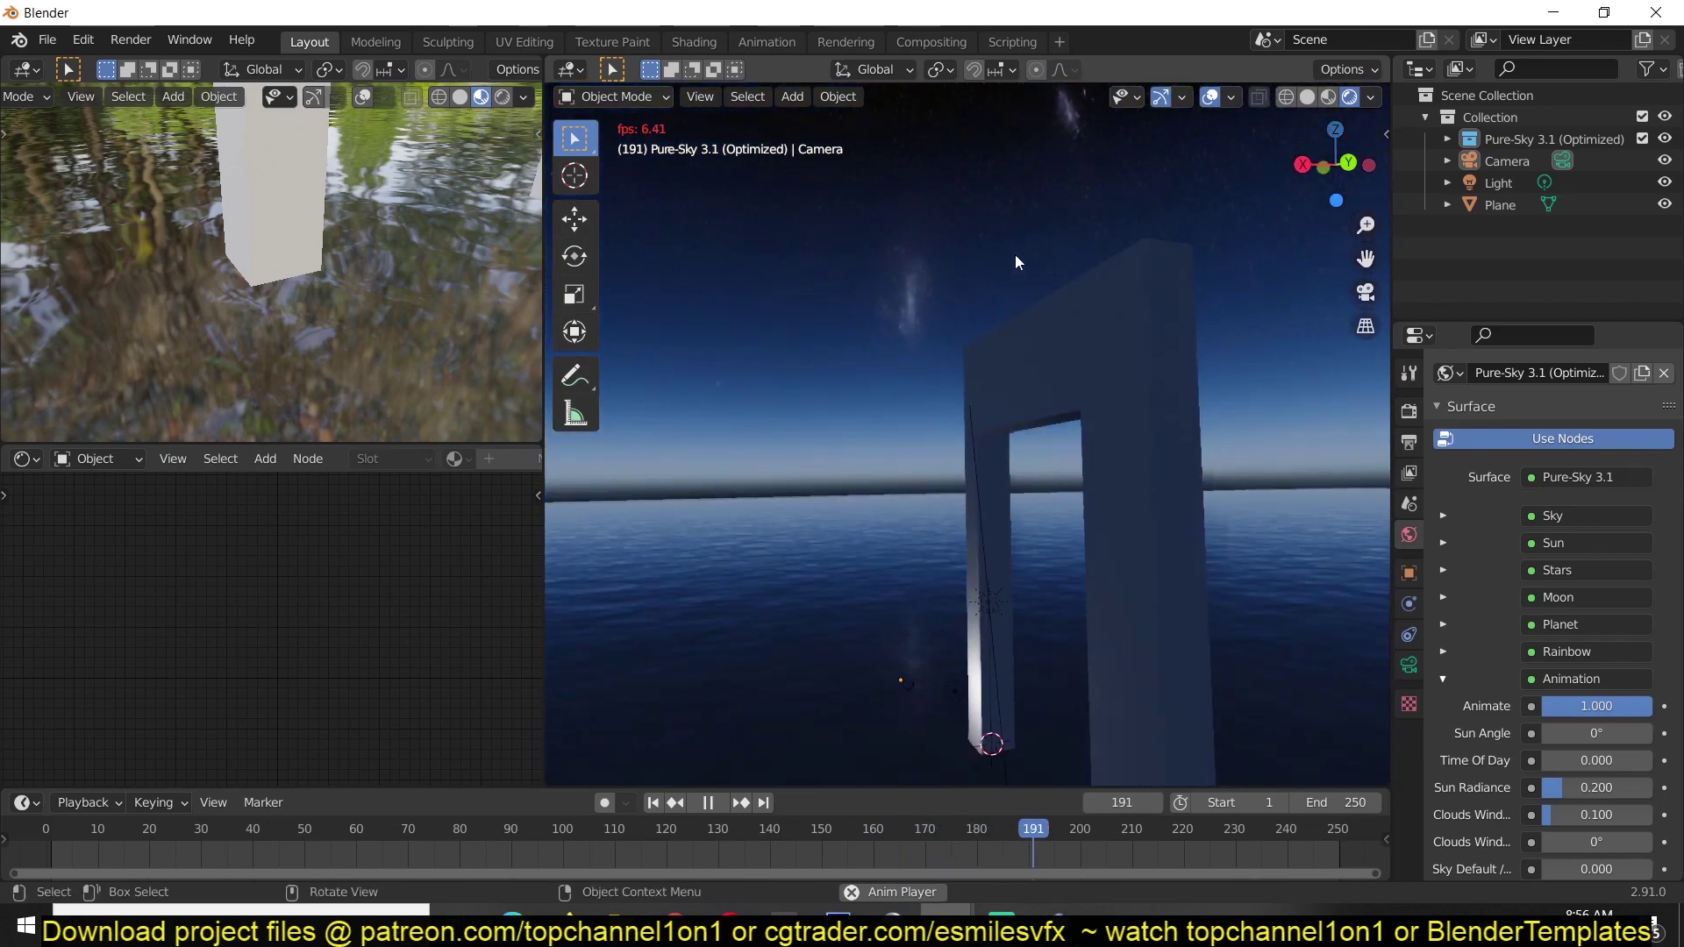
pyautogui.press('space')
# Set the Planet Fade Scale to 0 to hide the planet and replay the animation
pyautogui.moveTo(1092, 242); pyautogui.dragTo(971, 331, button='middle')
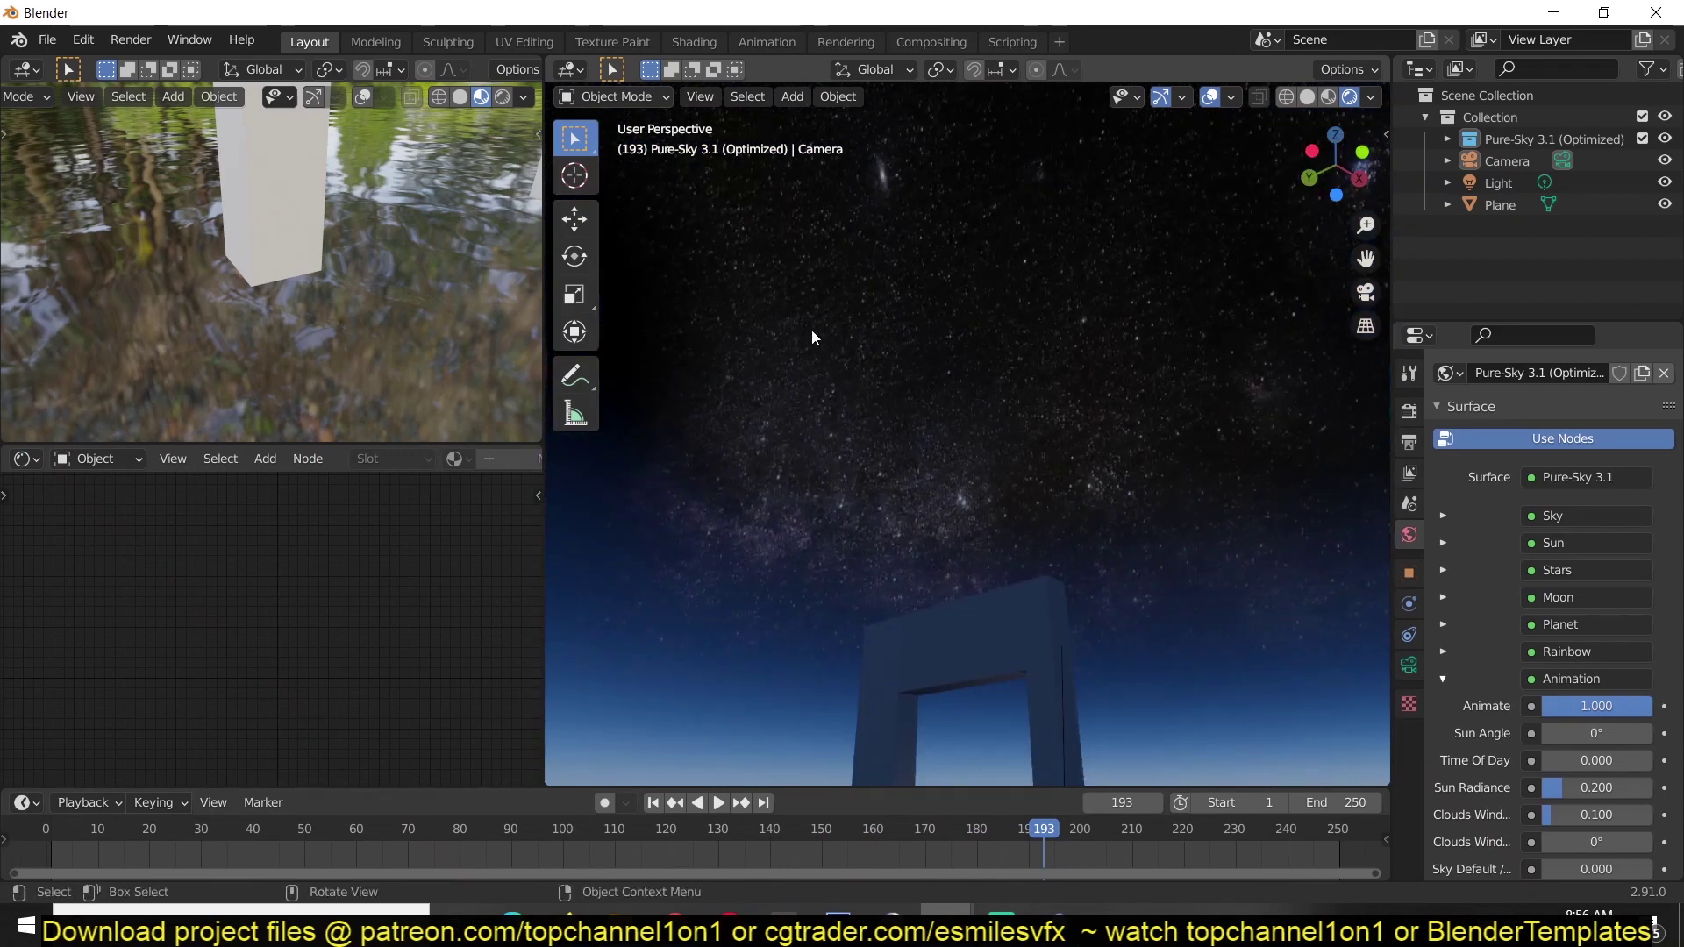
pyautogui.moveTo(812, 329); pyautogui.dragTo(871, 343, button='middle')
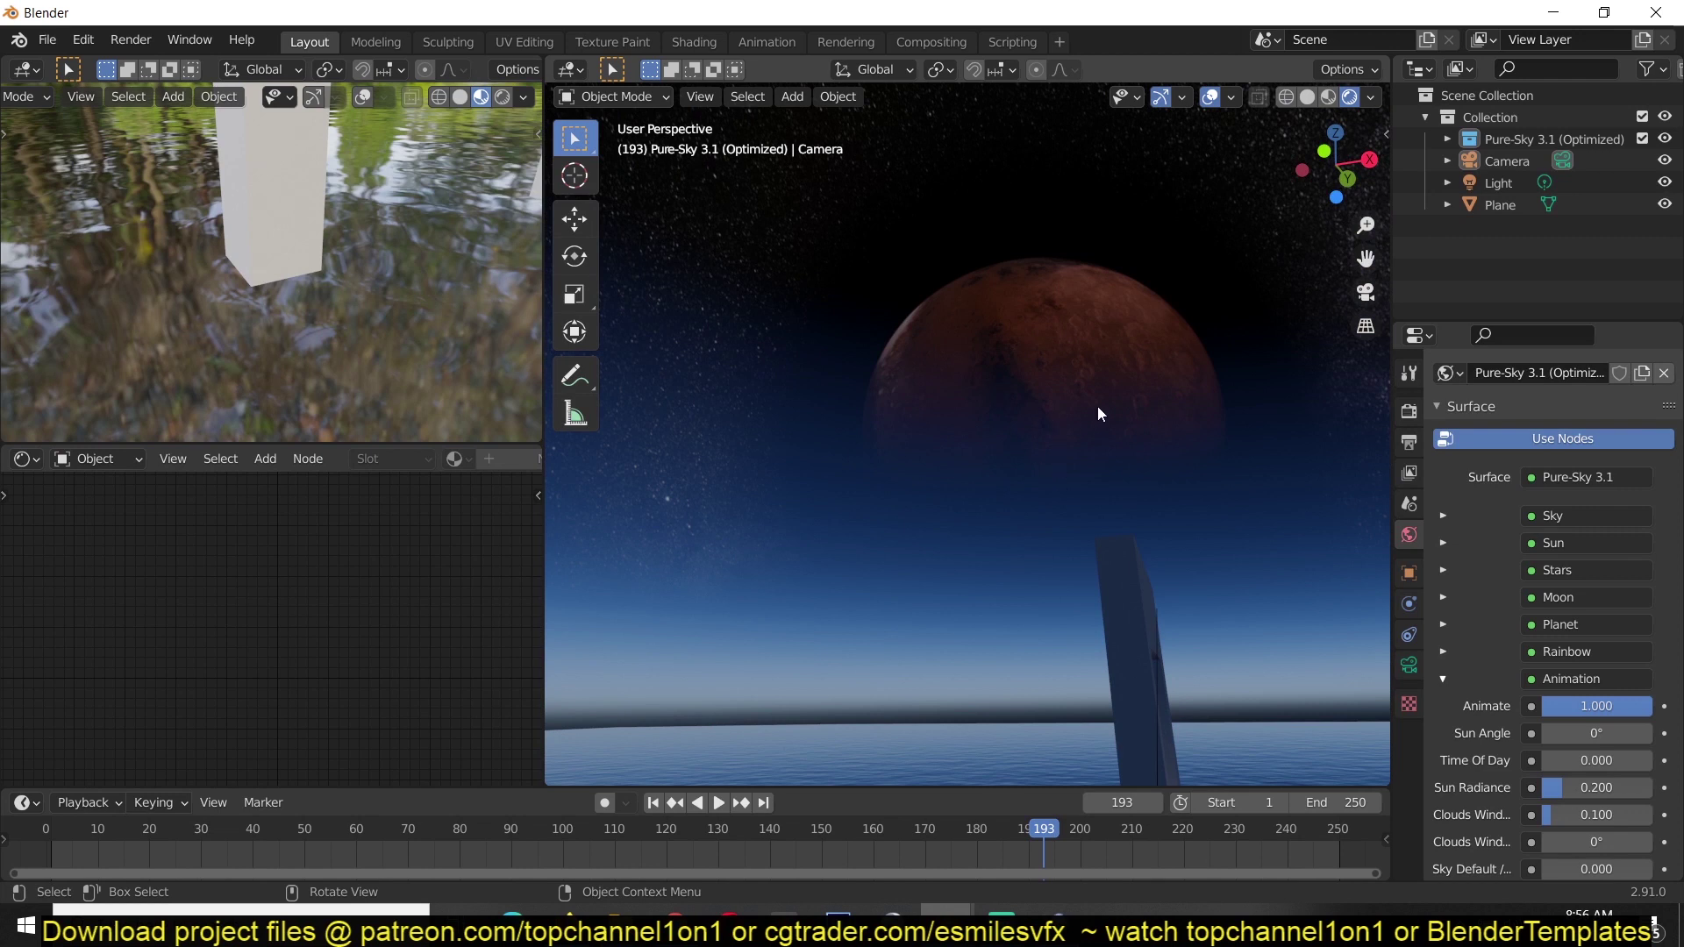
pyautogui.click(1443, 624)
pyautogui.moveTo(1596, 679); pyautogui.dragTo(1543, 679)
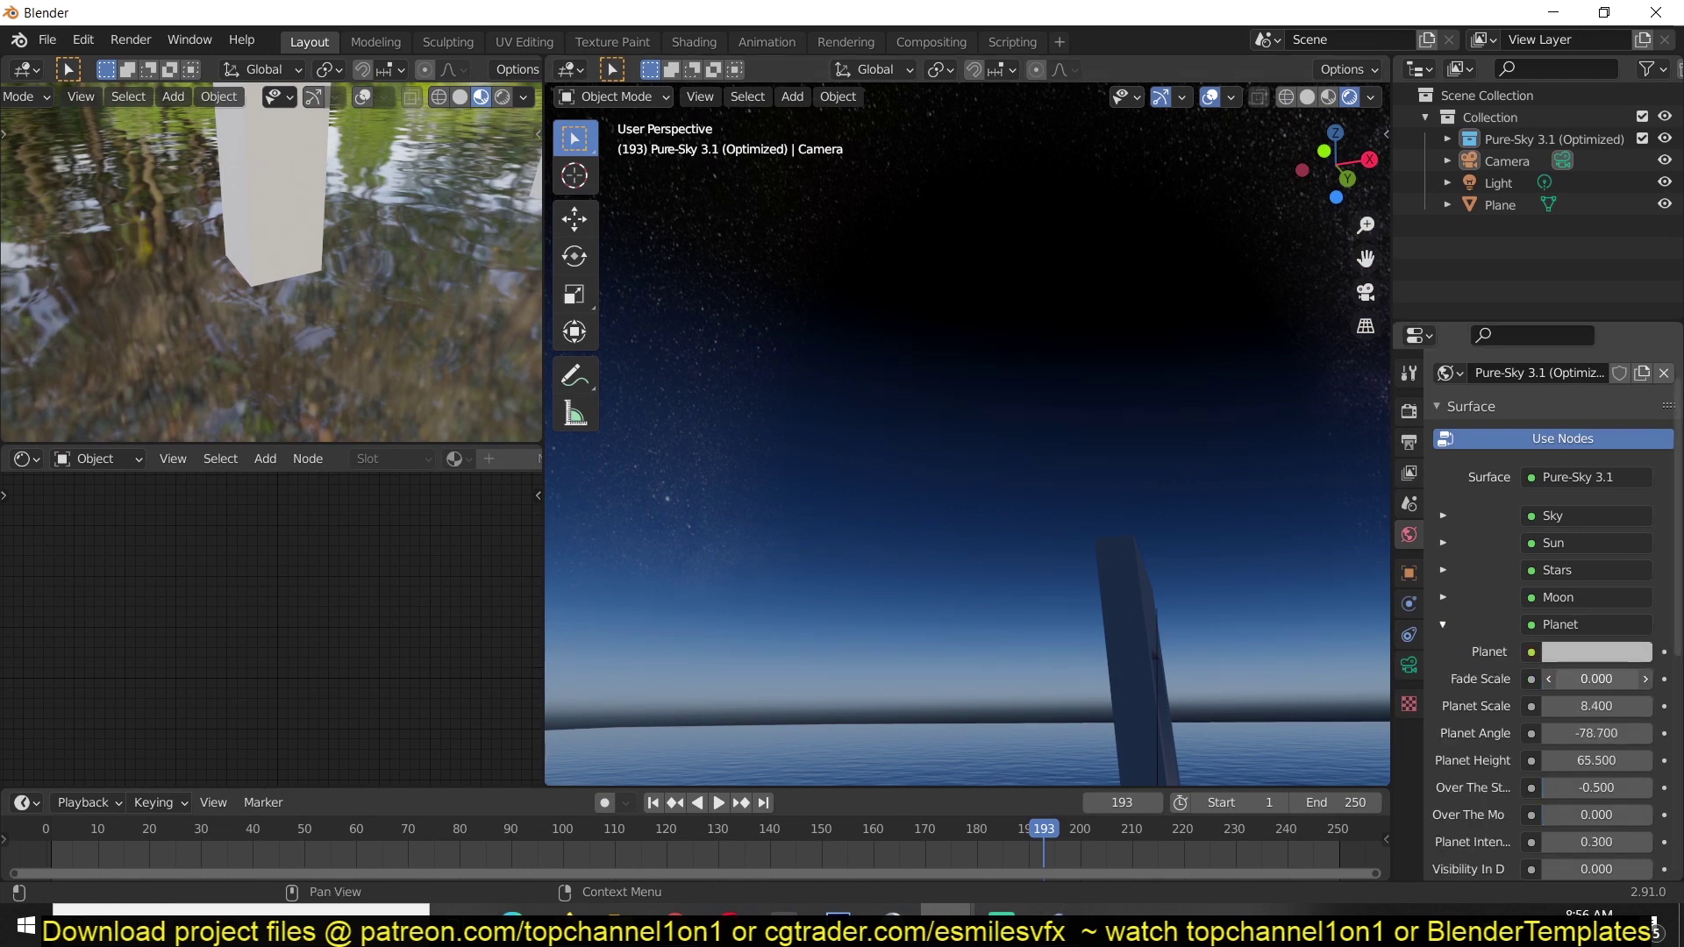
pyautogui.press('space')
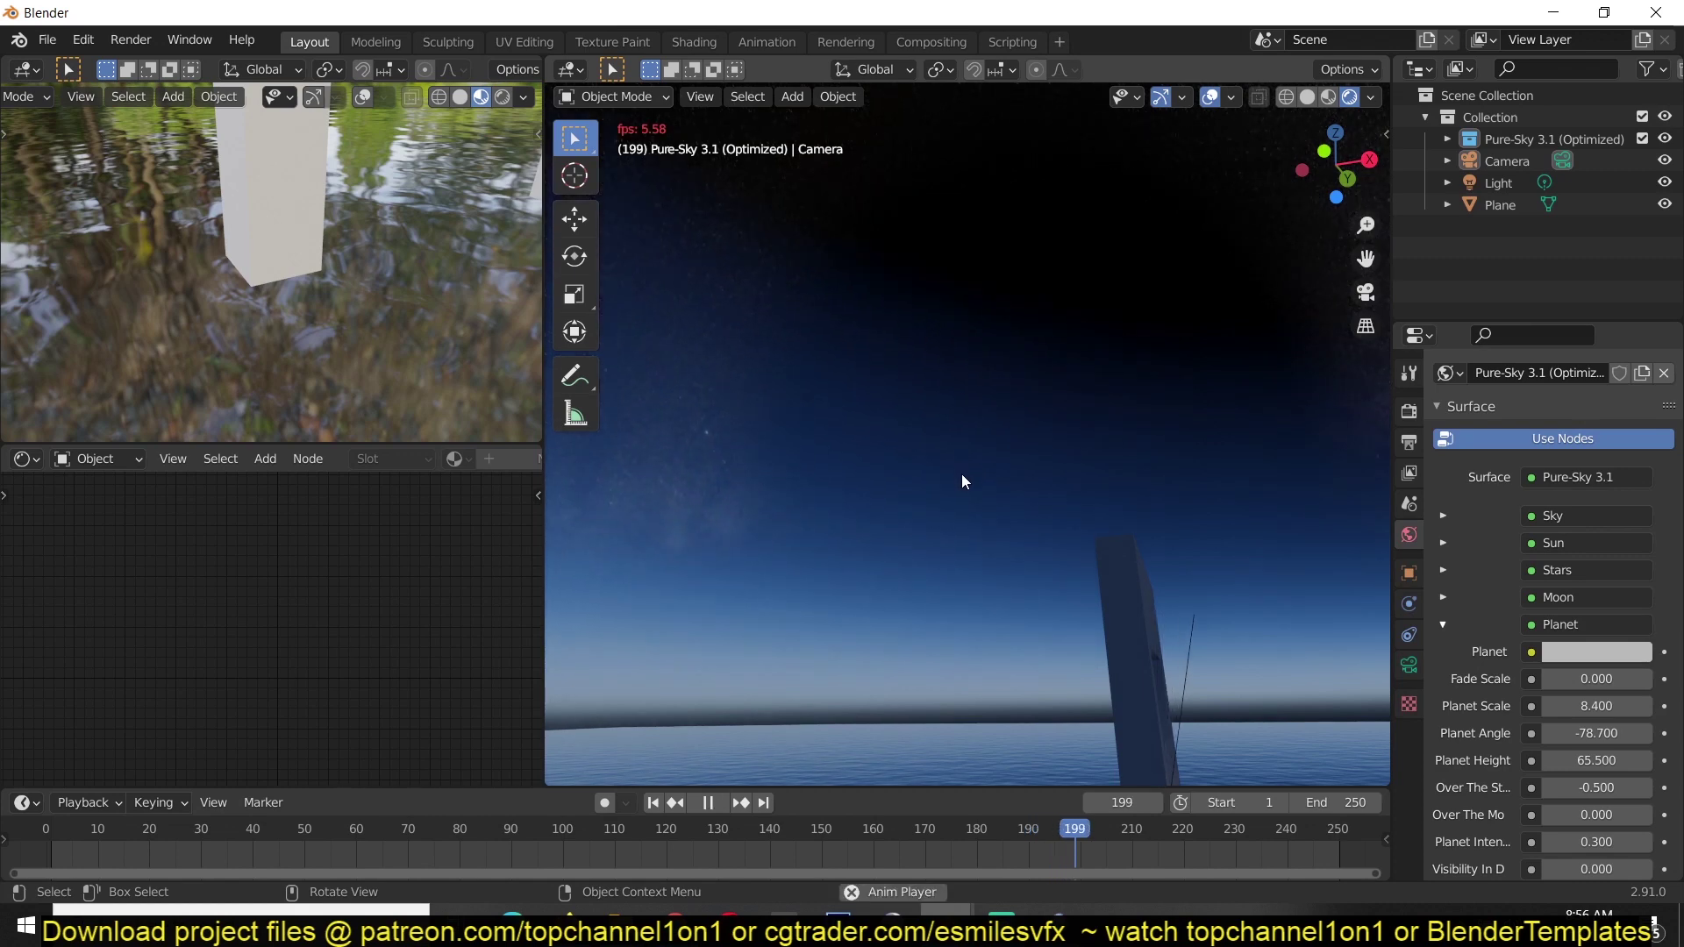
pyautogui.moveTo(839, 464); pyautogui.dragTo(621, 467, button='middle')
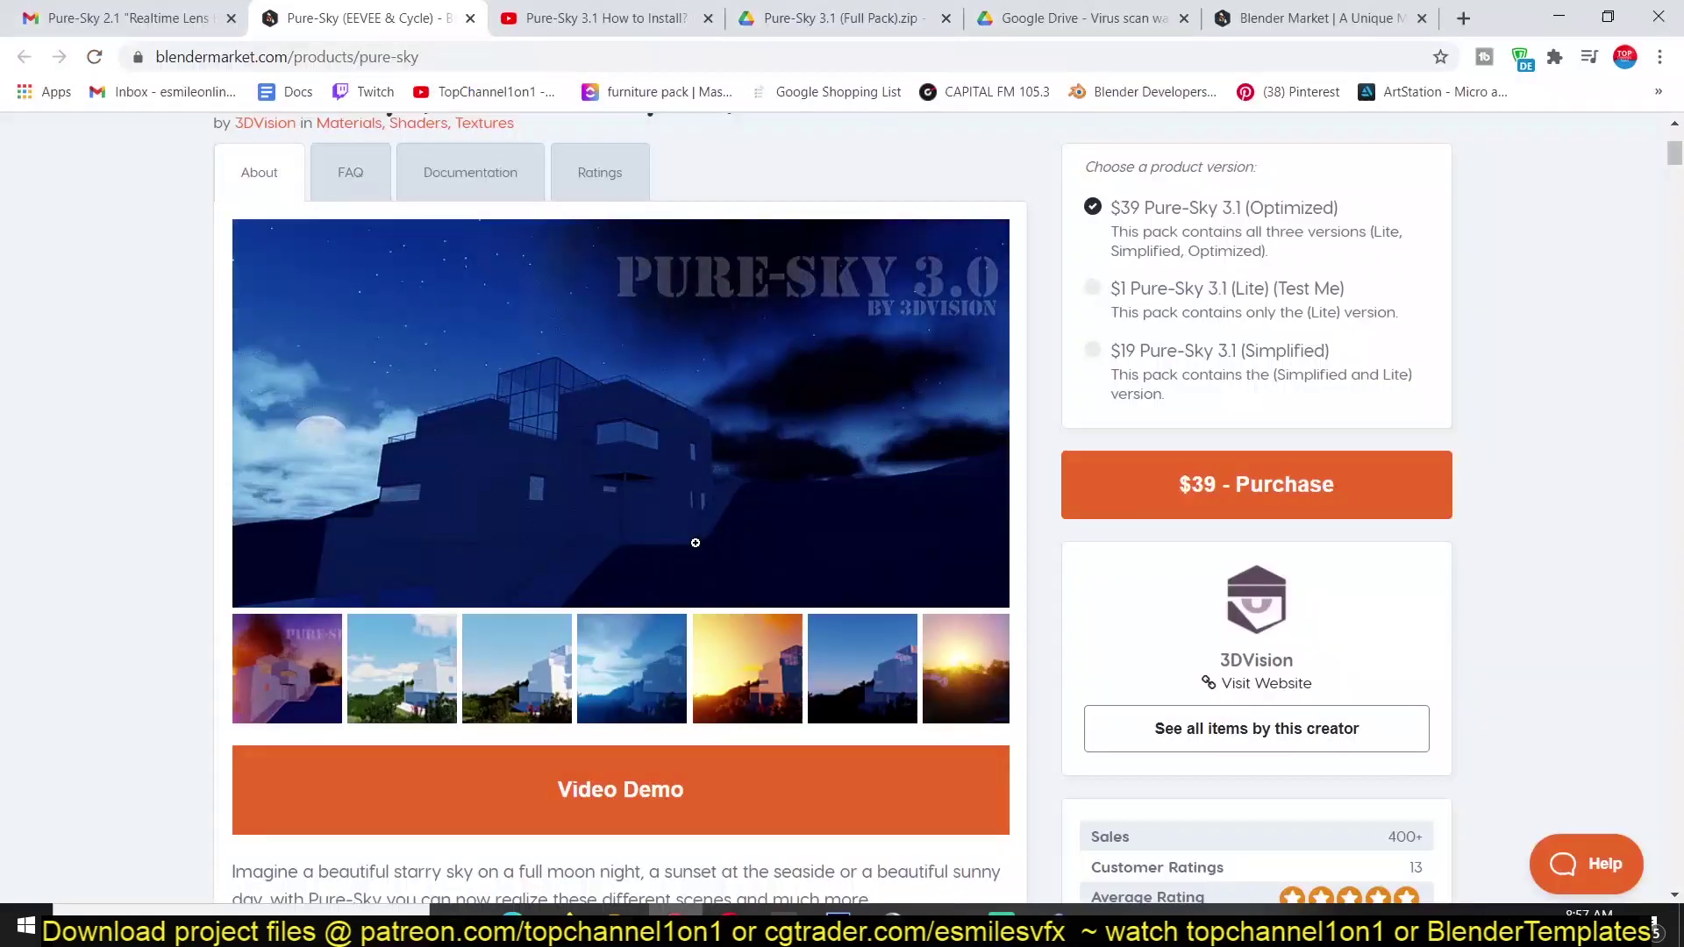
pyautogui.scroll(-4, 363, 628)
pyautogui.scroll(6, 363, 629)
pyautogui.scroll(-1, 363, 628)
pyautogui.scroll(-5, 363, 629)
# Back in Blender, collapse Planet and Animation and drag World Volume Clouds to 1.000
pyautogui.click(1561, 17)
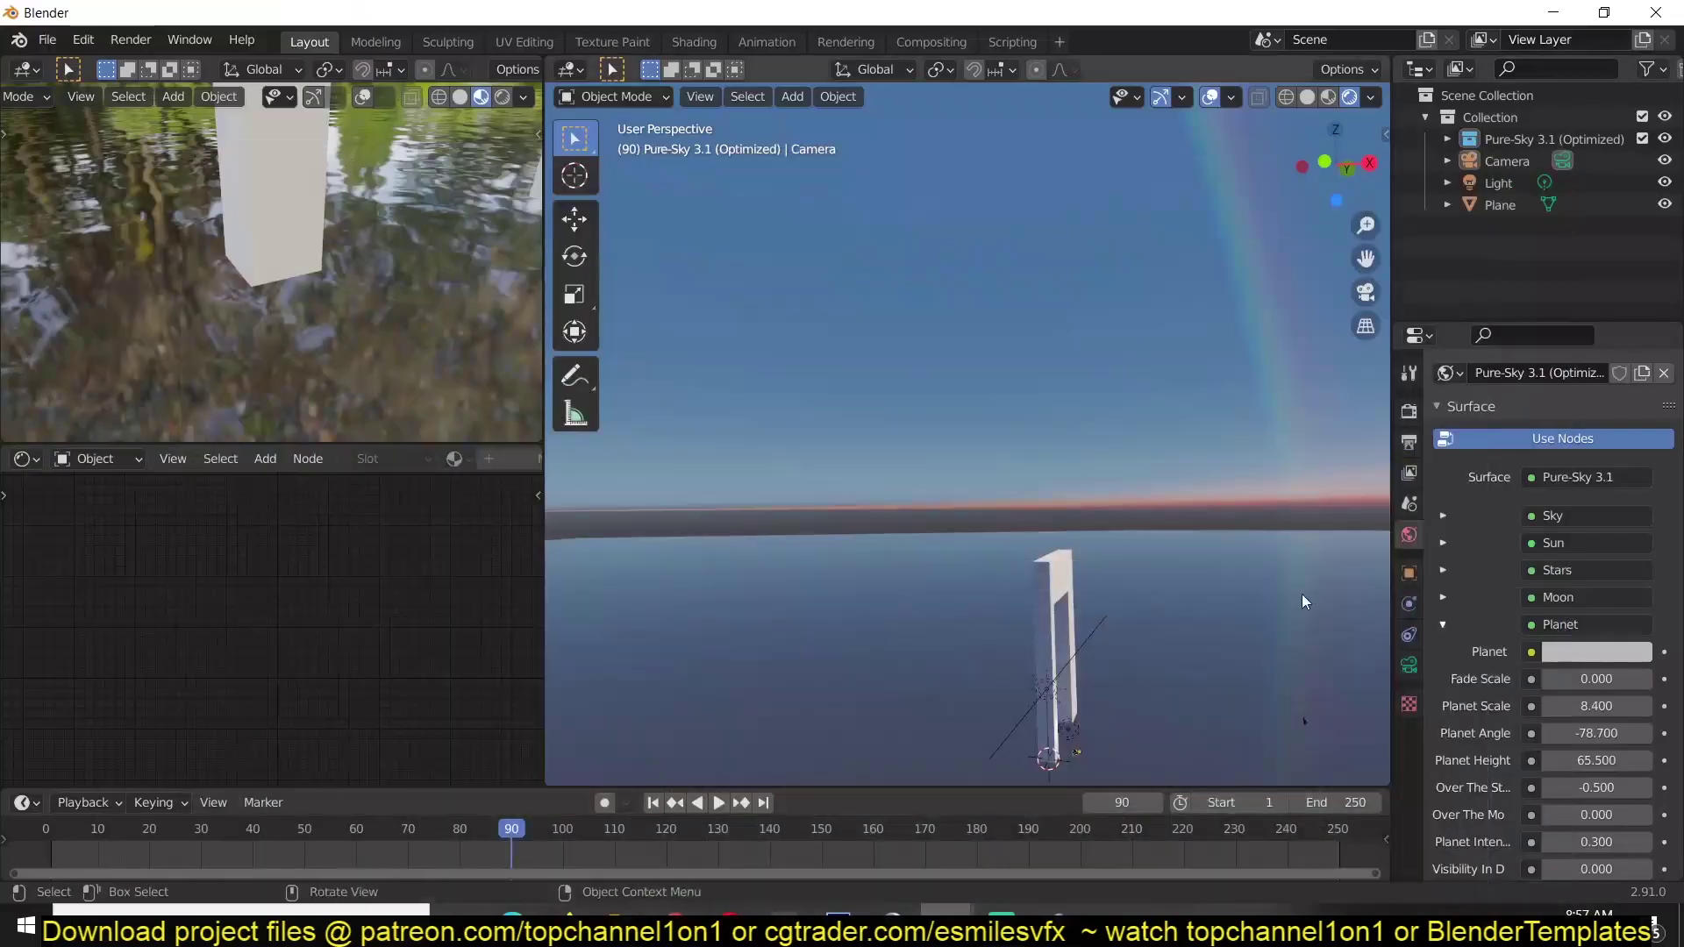
pyautogui.click(1452, 625)
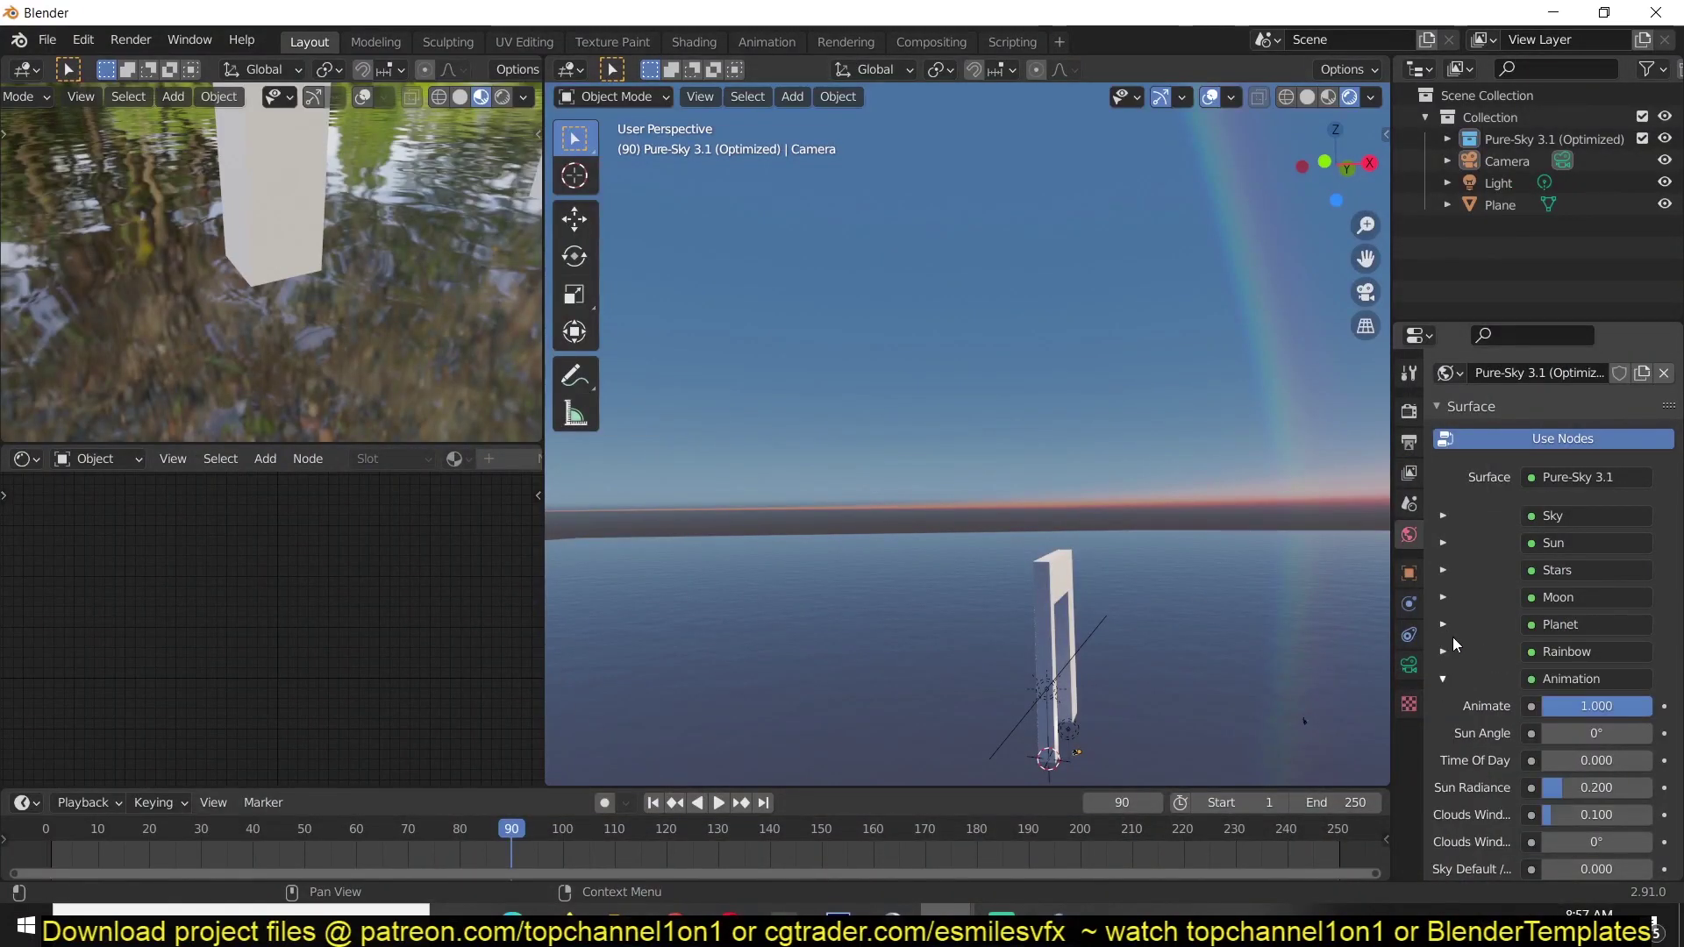
pyautogui.click(1443, 680)
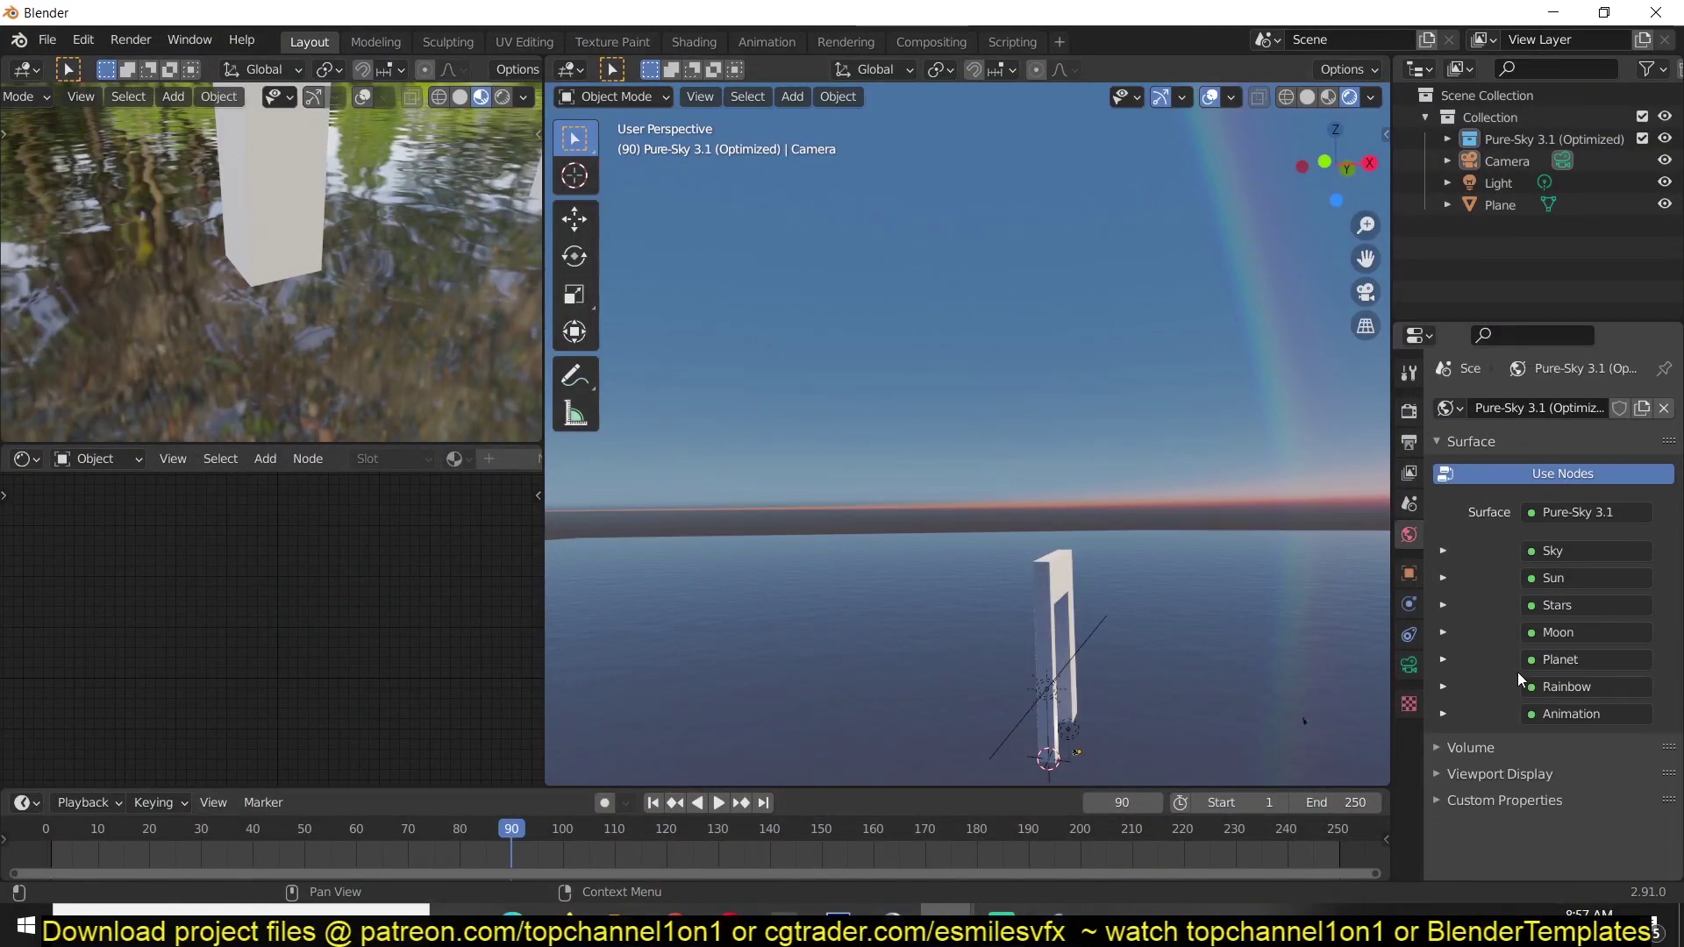
pyautogui.click(1466, 754)
pyautogui.scroll(-4, 1478, 794)
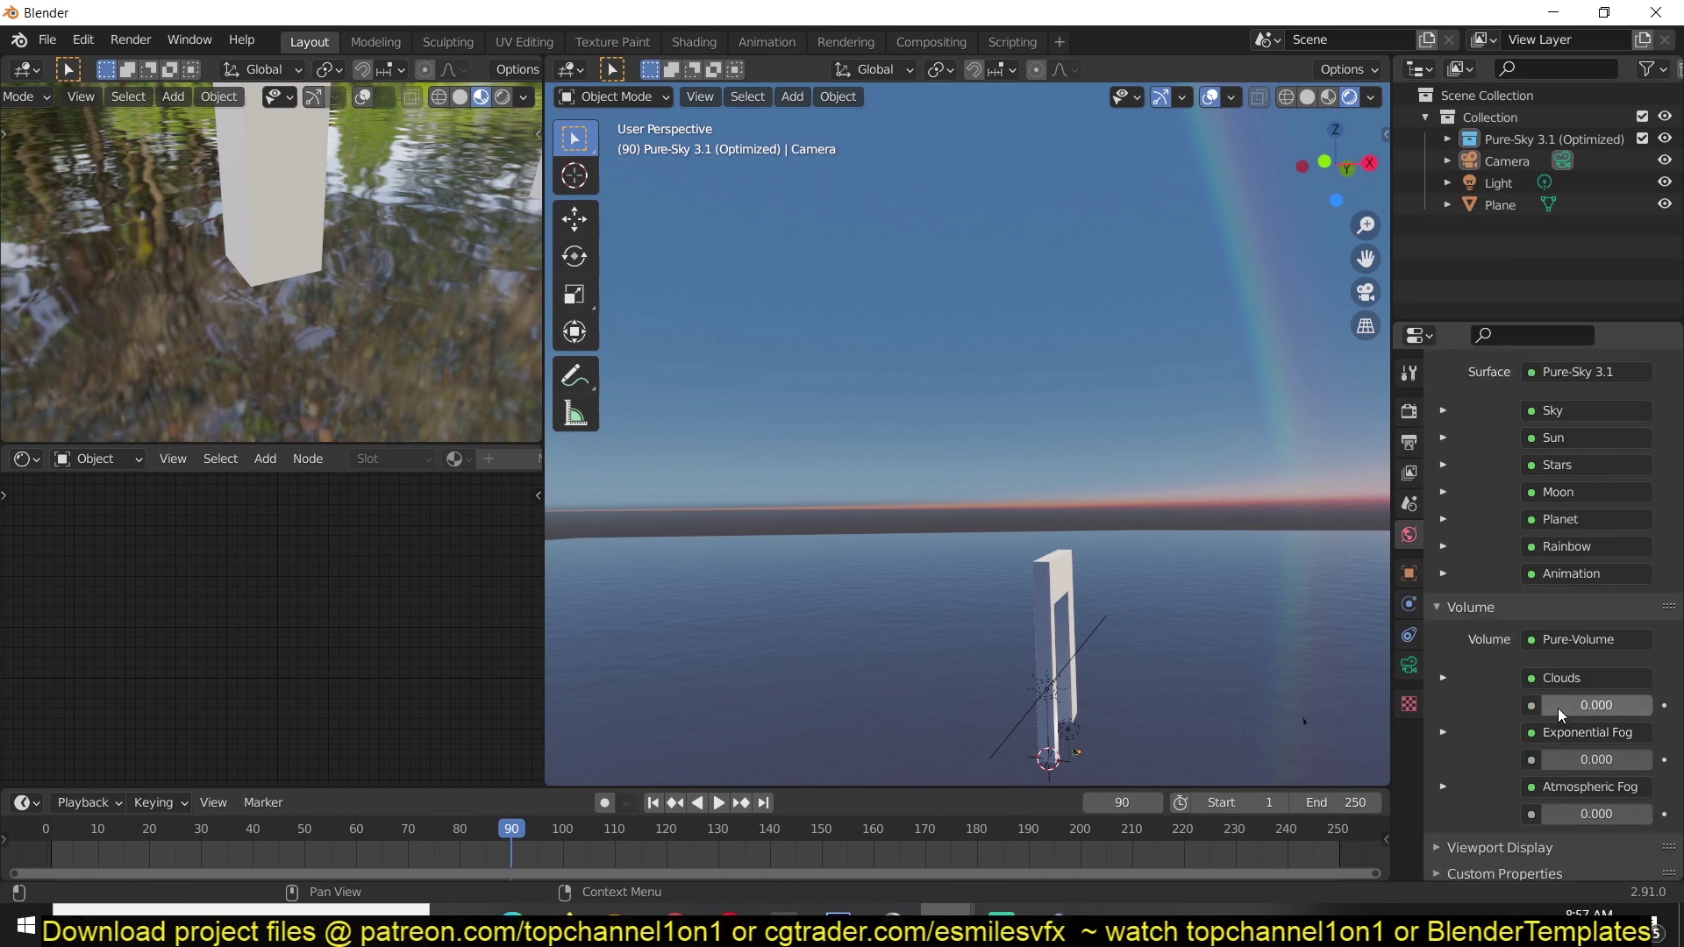
pyautogui.moveTo(1588, 705); pyautogui.dragTo(1652, 705)
# Replay the animation from the start, then orbit the view to centre the sun
pyautogui.moveTo(1219, 549); pyautogui.dragTo(965, 540, button='middle')
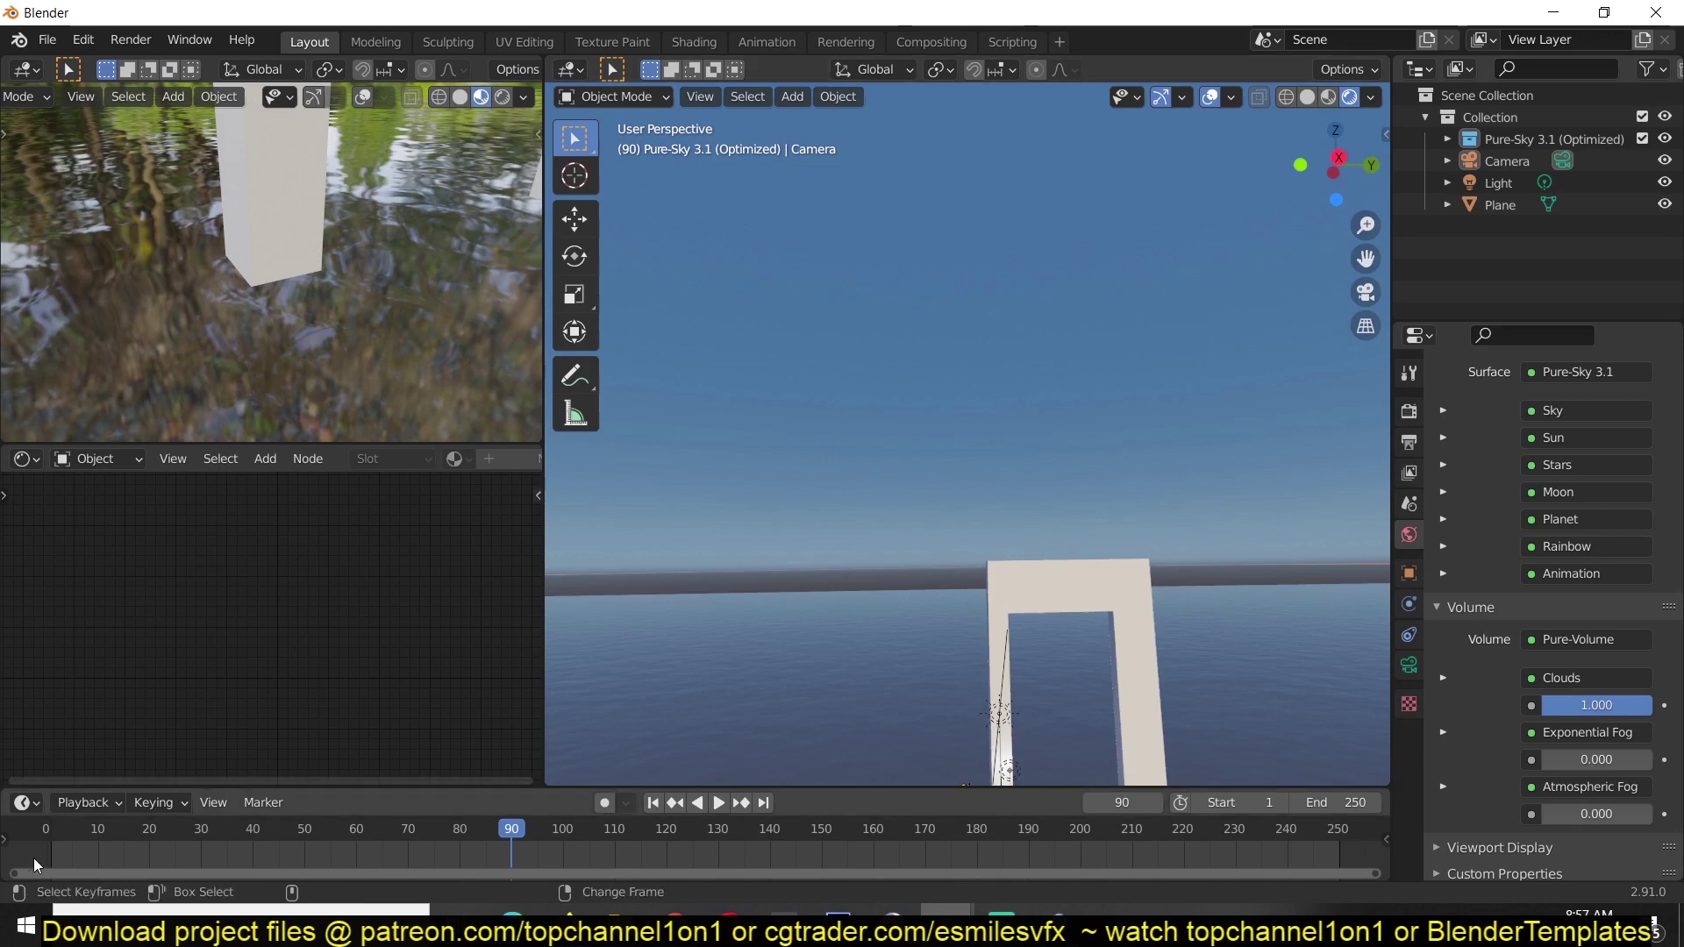
pyautogui.hotkey('shift', 'Left')
pyautogui.press('space')
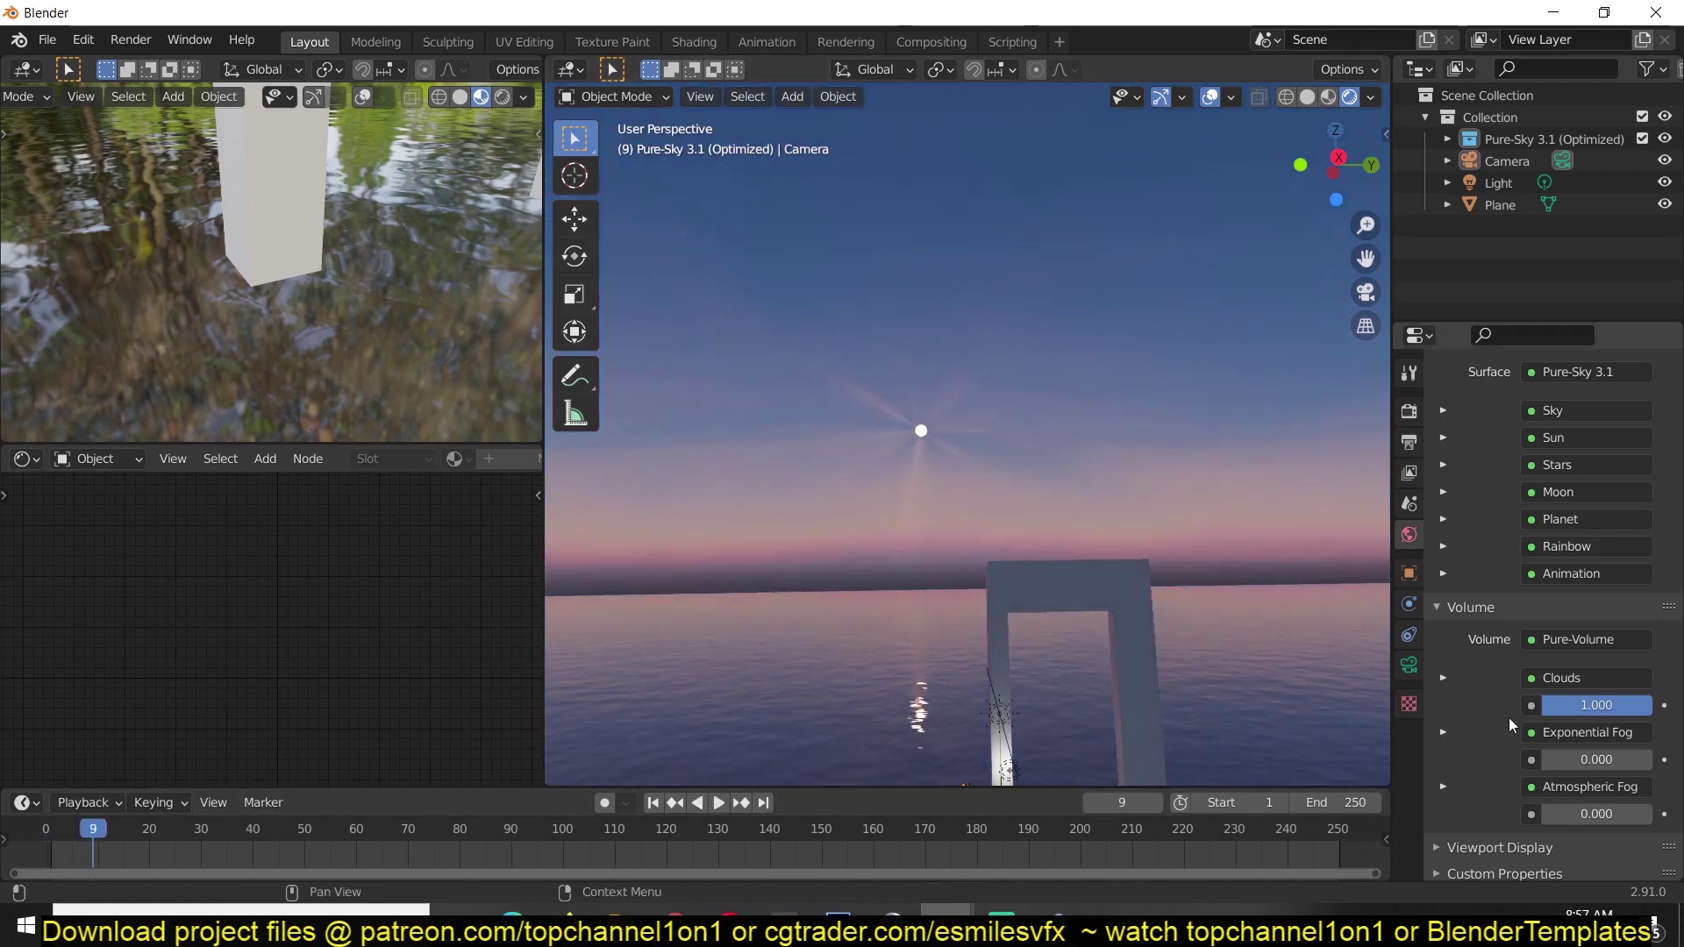
pyautogui.press('space')
pyautogui.moveTo(1173, 621); pyautogui.dragTo(1099, 352, button='middle')
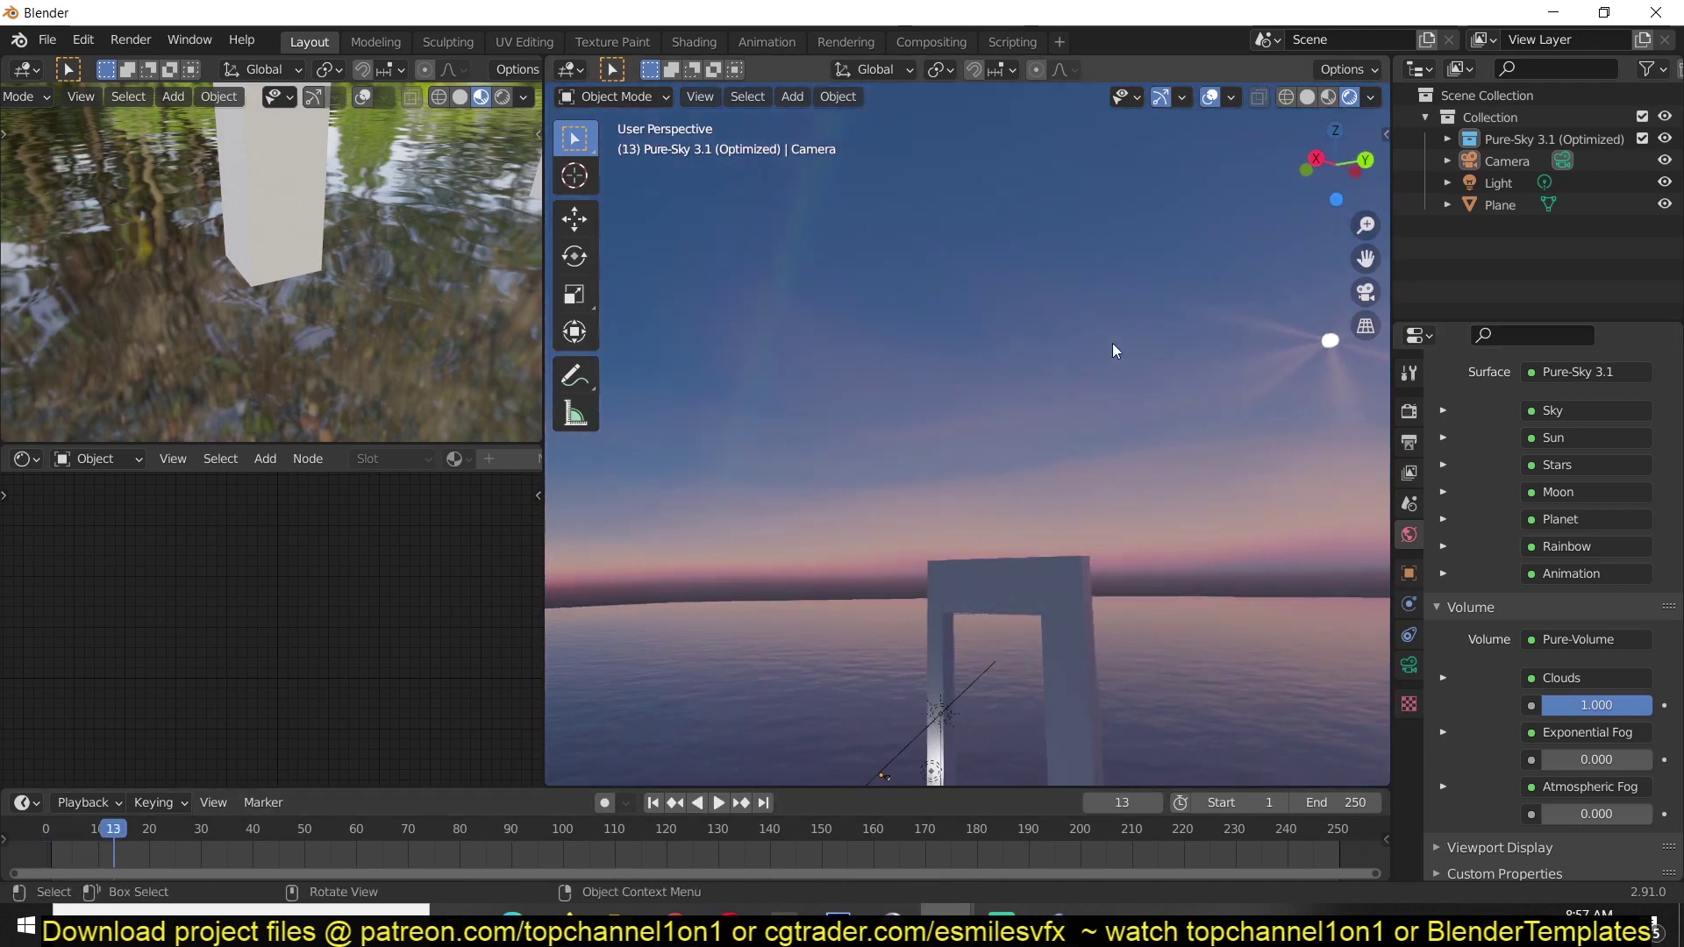
pyautogui.moveTo(957, 429); pyautogui.dragTo(877, 430, button='middle')
# In Render properties, expand Volumetrics and set the End distance to 1000 m
pyautogui.click(1408, 410)
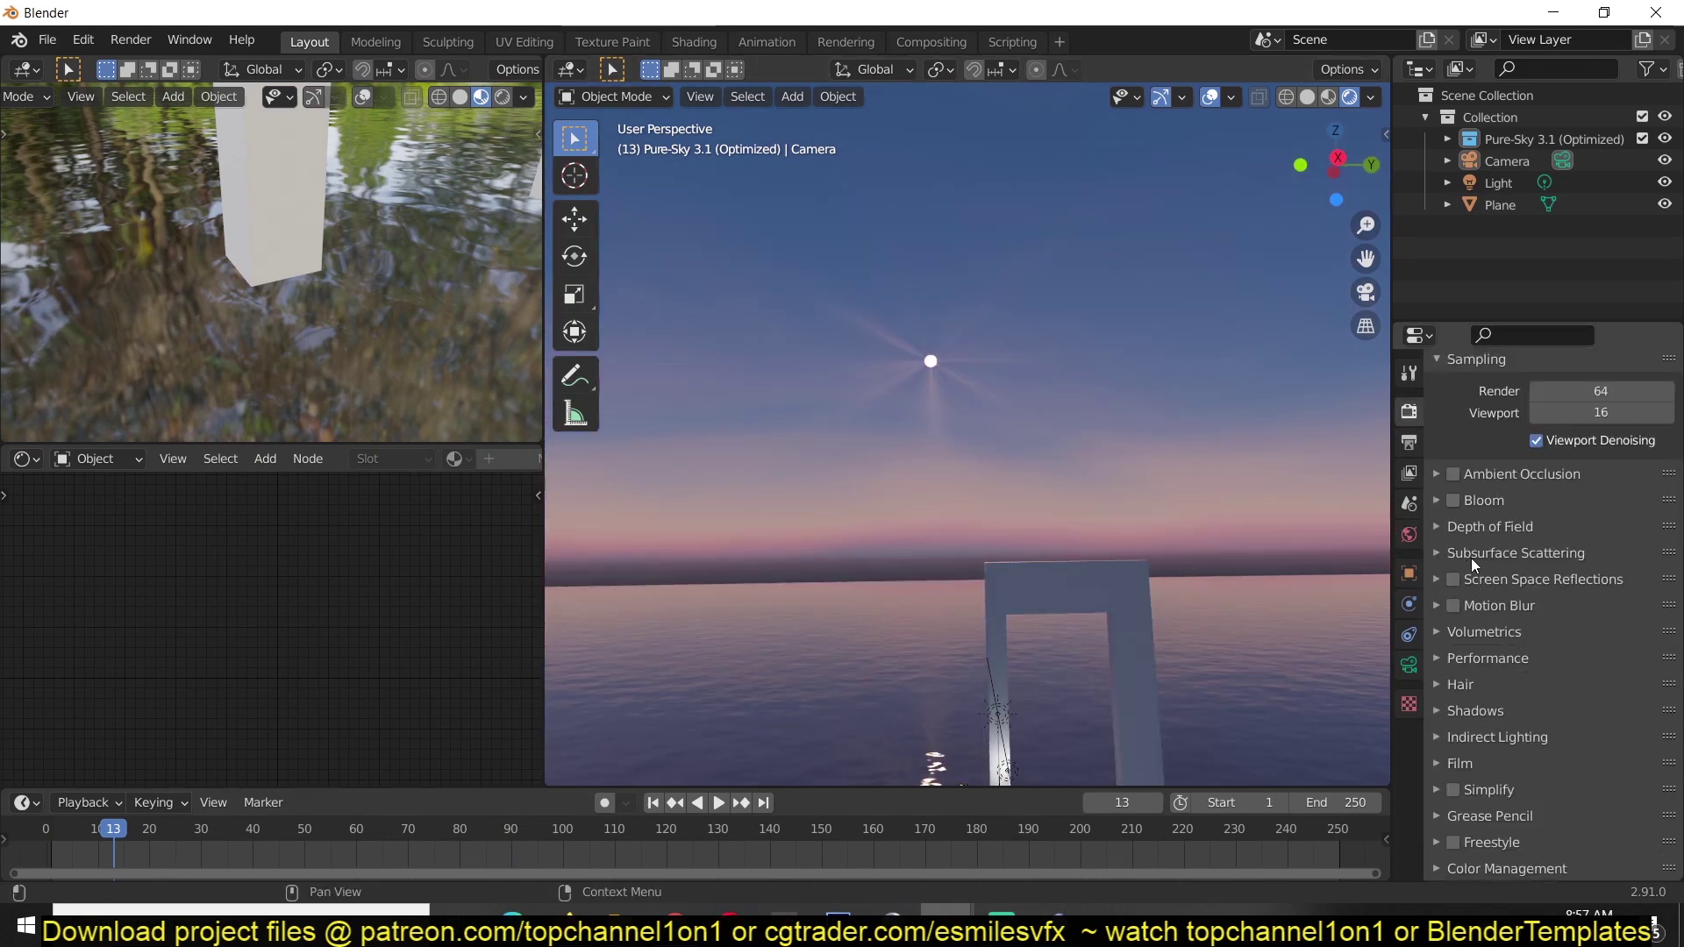
pyautogui.click(1489, 634)
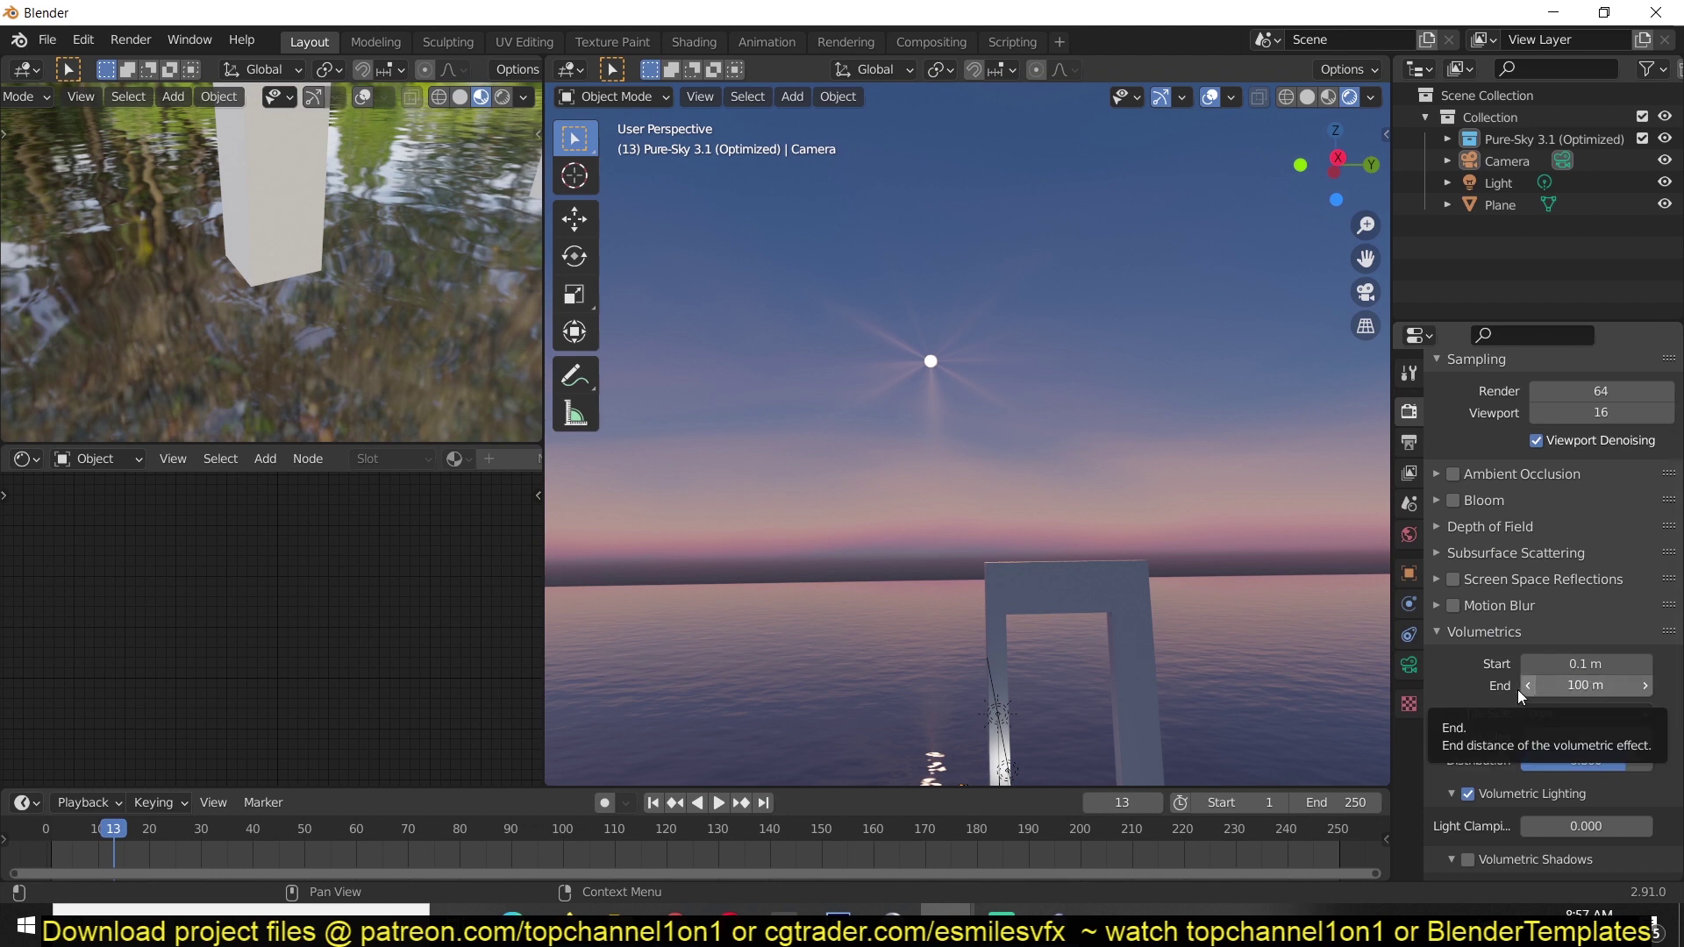
pyautogui.moveTo(1093, 518); pyautogui.dragTo(1034, 467, button='middle')
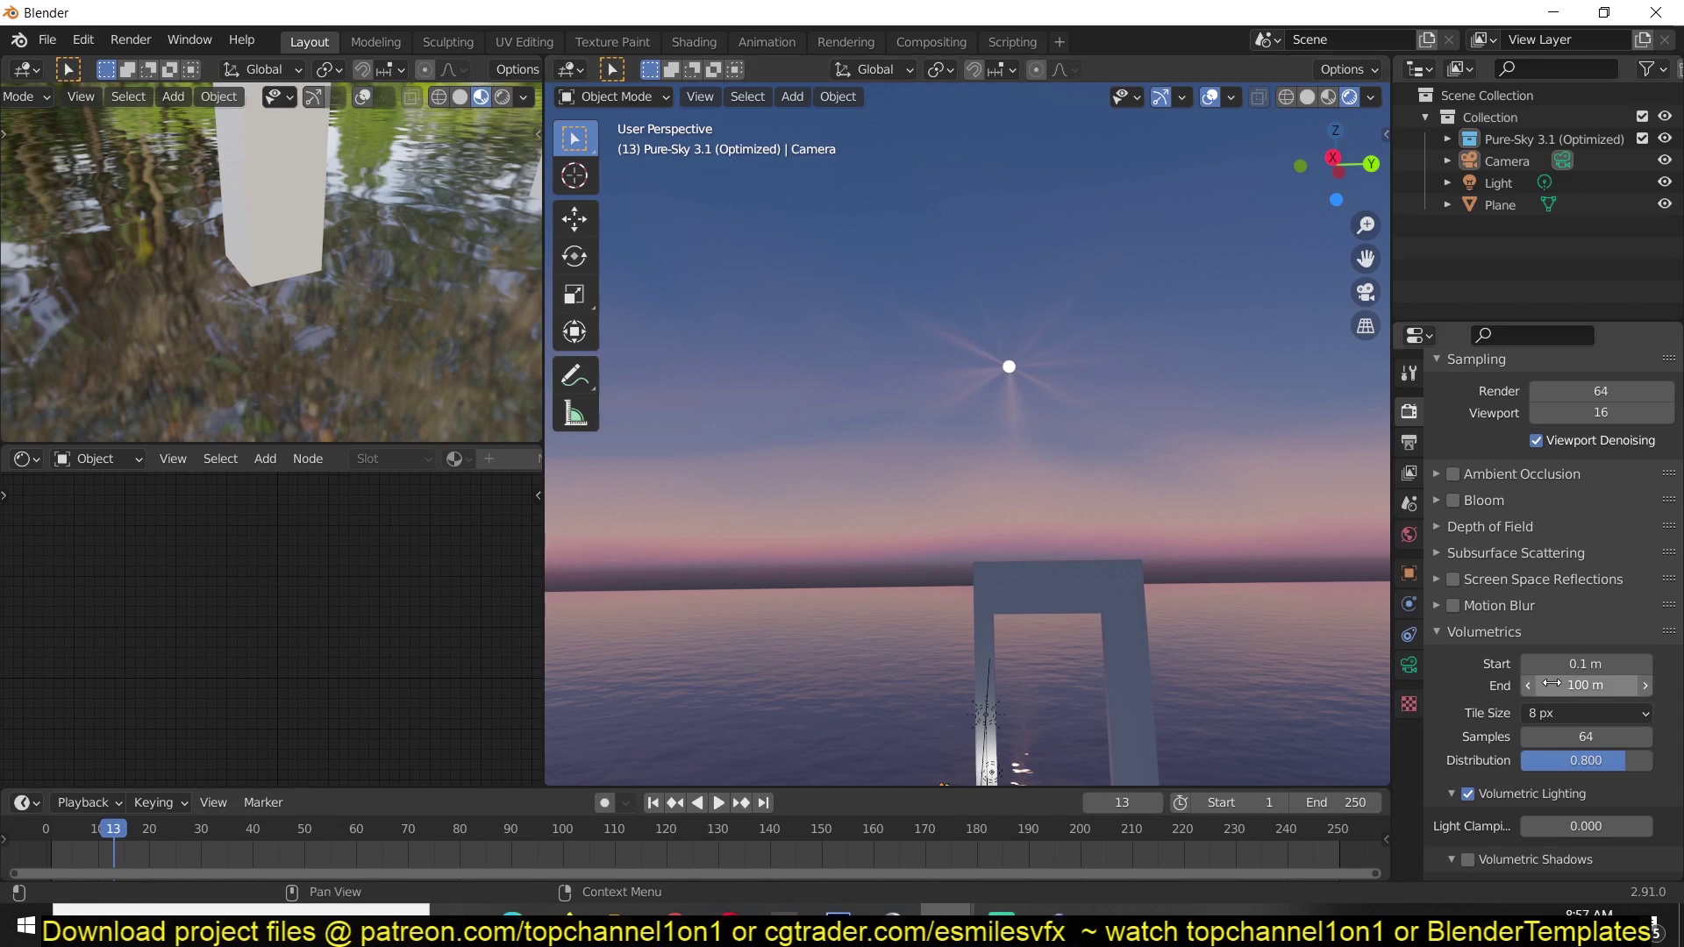
pyautogui.click(1565, 685)
pyautogui.write('0')
pyautogui.press('Return')
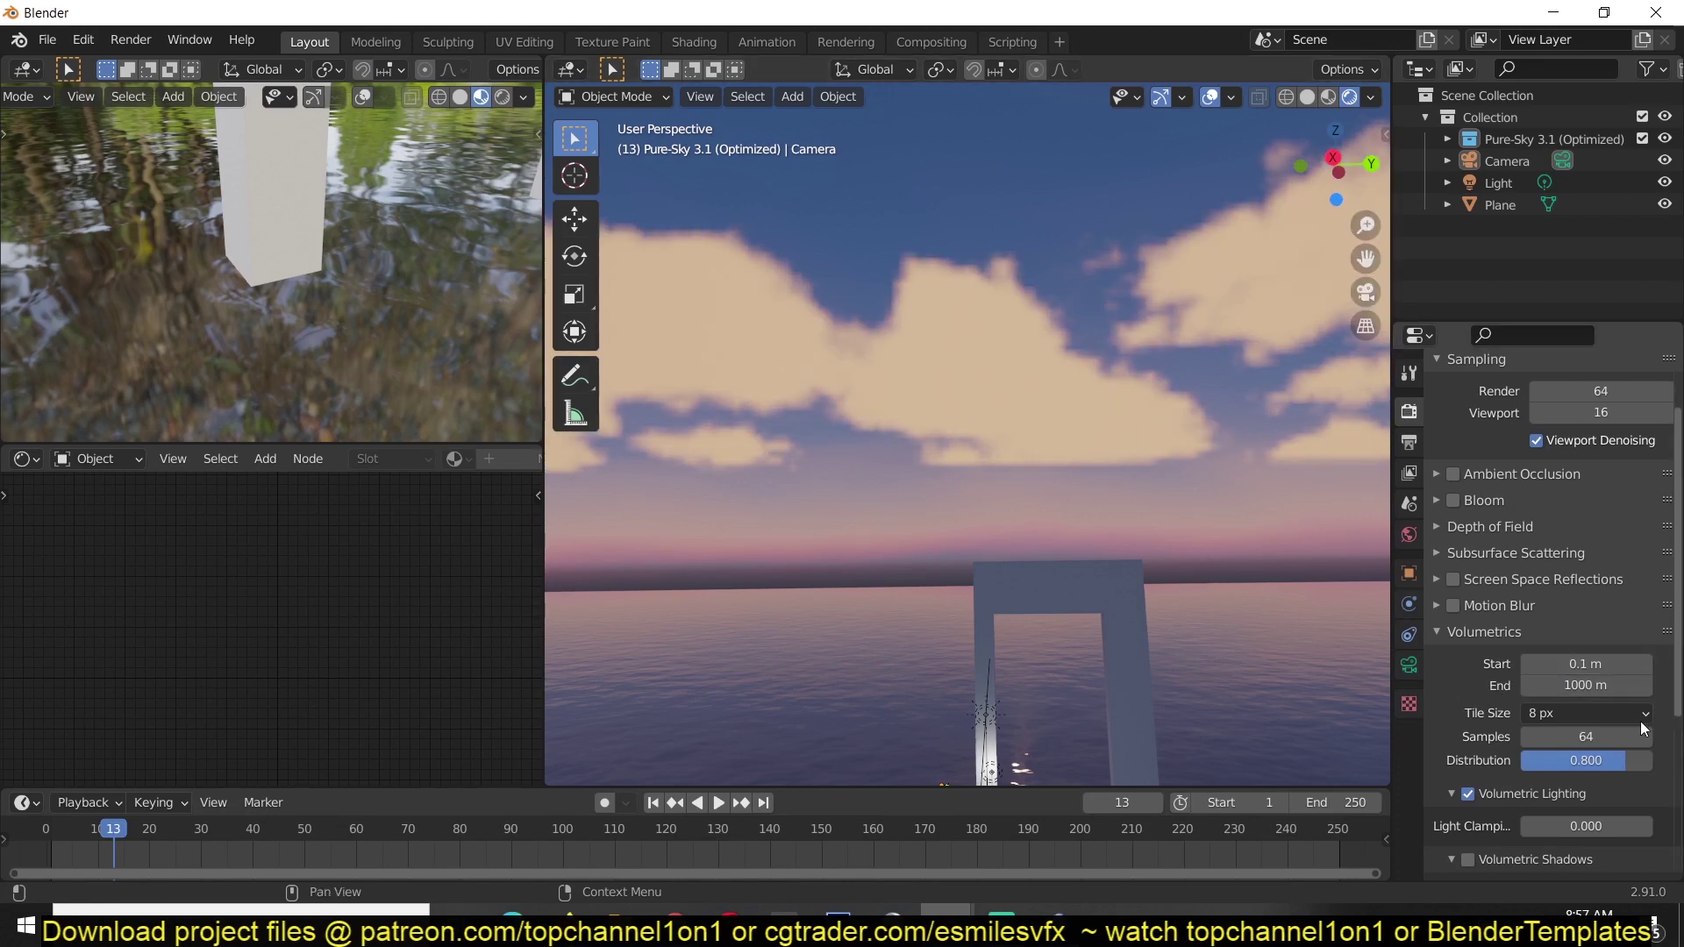
# Play the animation from an earlier frame, then orbit up toward the clouds at frame 82
pyautogui.moveTo(1140, 614); pyautogui.dragTo(1079, 614, button='middle')
pyautogui.click(33, 848)
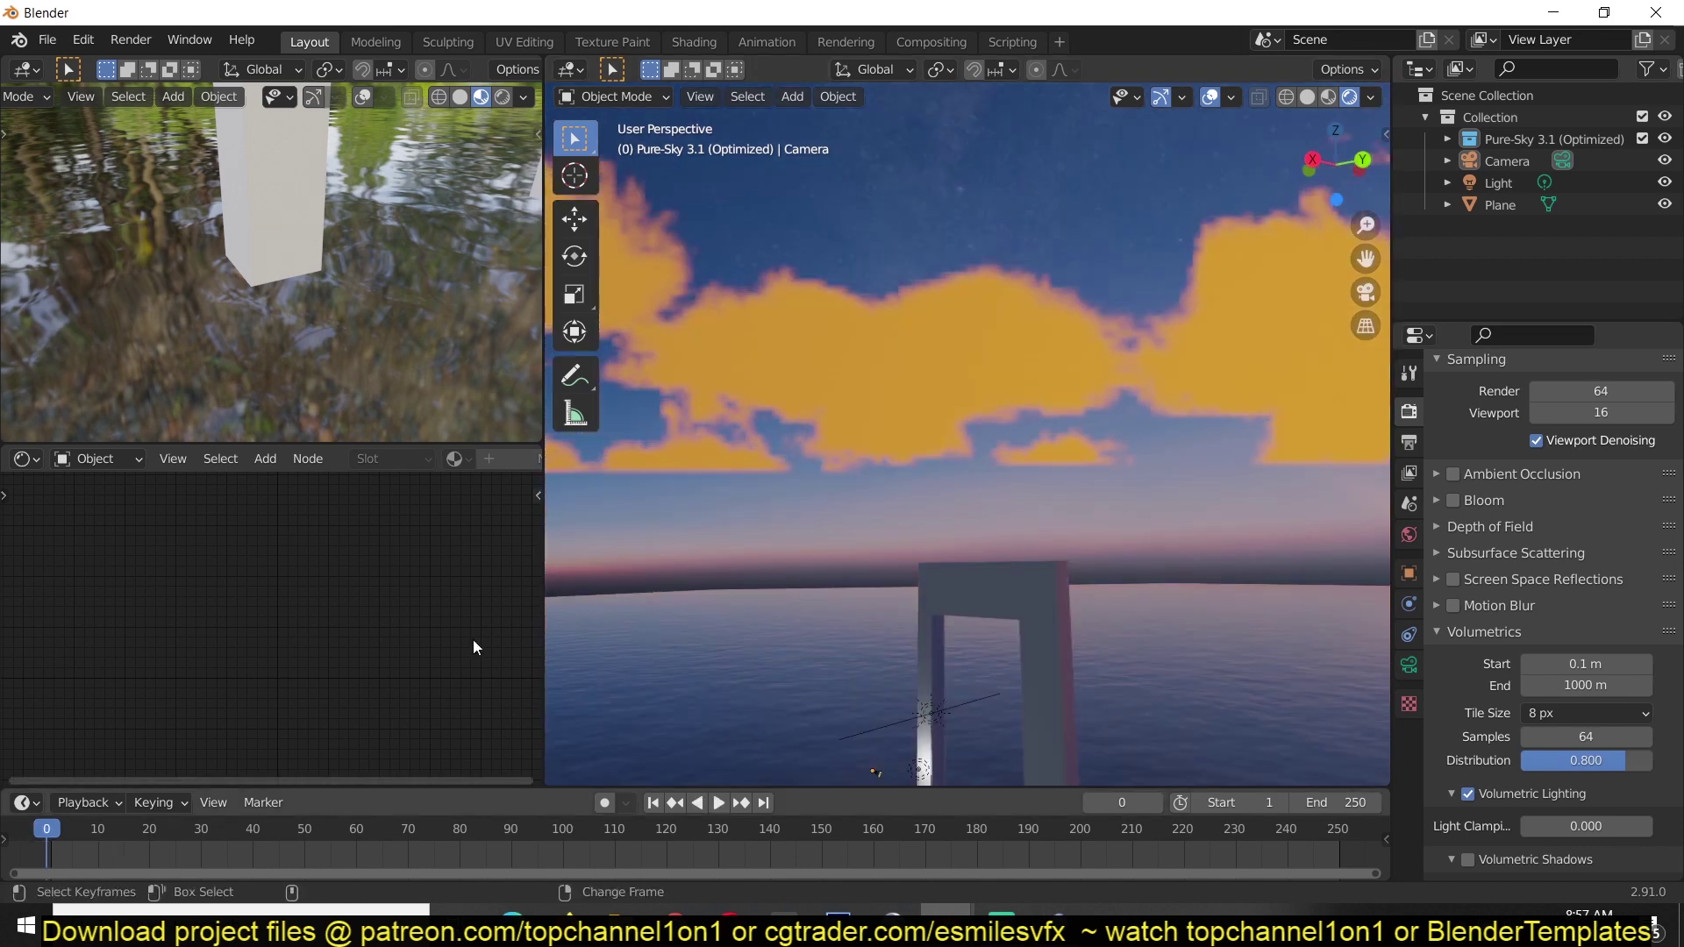
pyautogui.press('space')
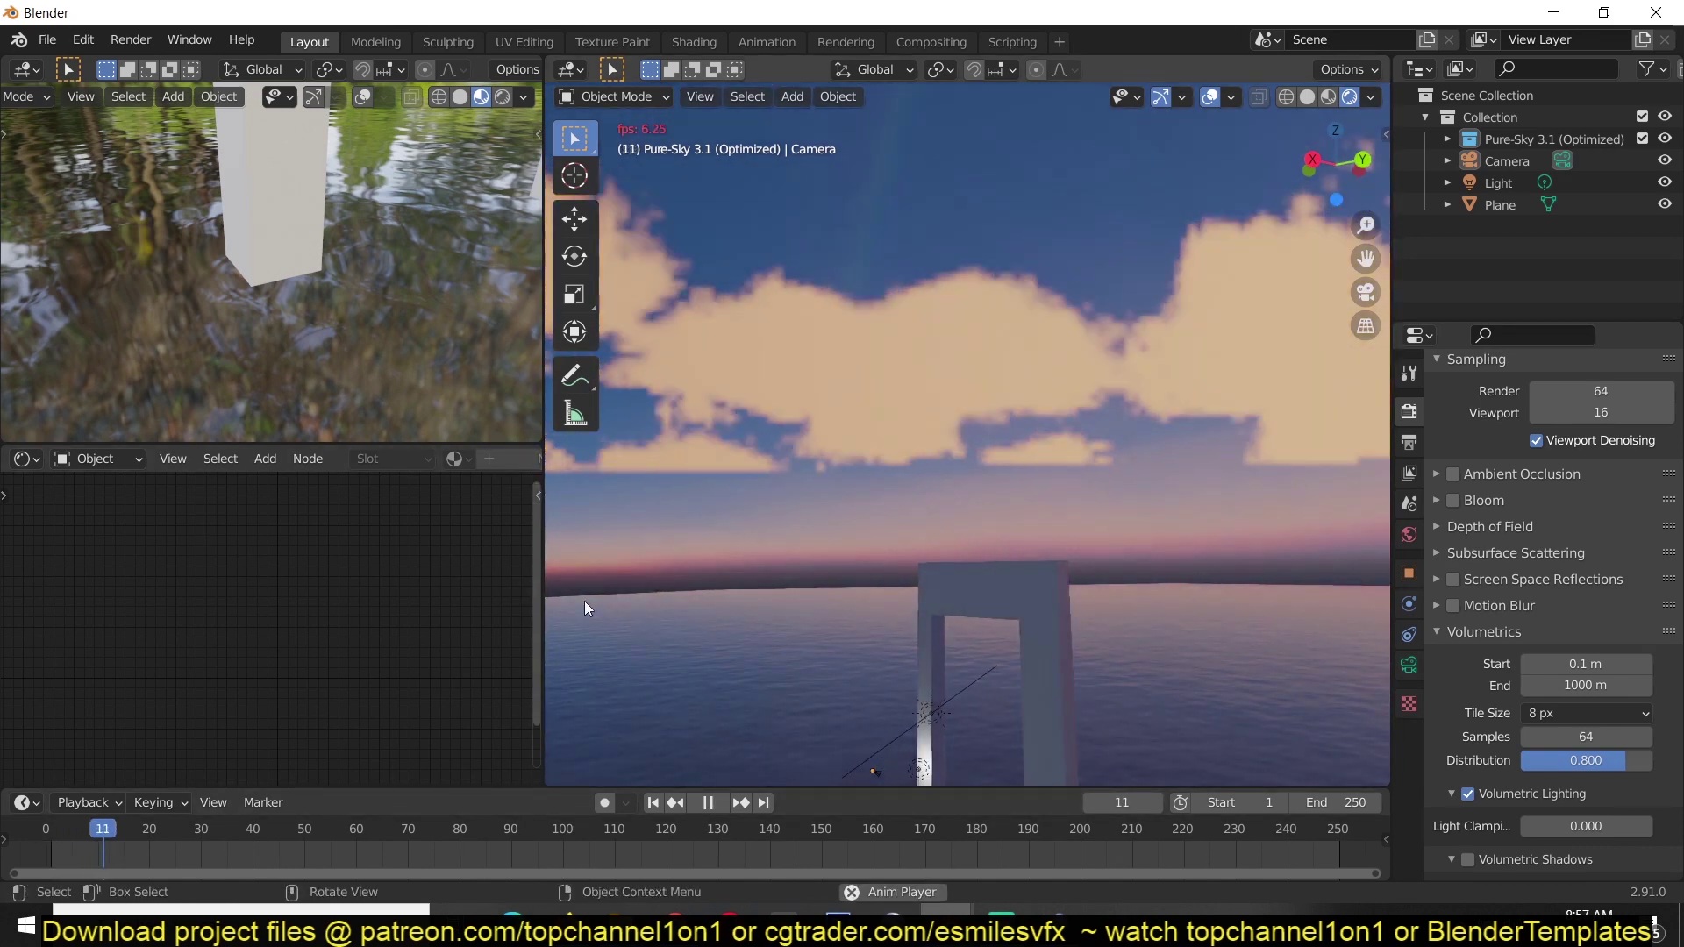
pyautogui.press('space')
pyautogui.moveTo(608, 643); pyautogui.dragTo(1058, 628, button='middle')
pyautogui.click(470, 858)
pyautogui.moveTo(980, 532); pyautogui.dragTo(1240, 618, button='middle')
# Set the Eevee Sampling viewport samples to 32
pyautogui.scroll(-4, 1556, 759)
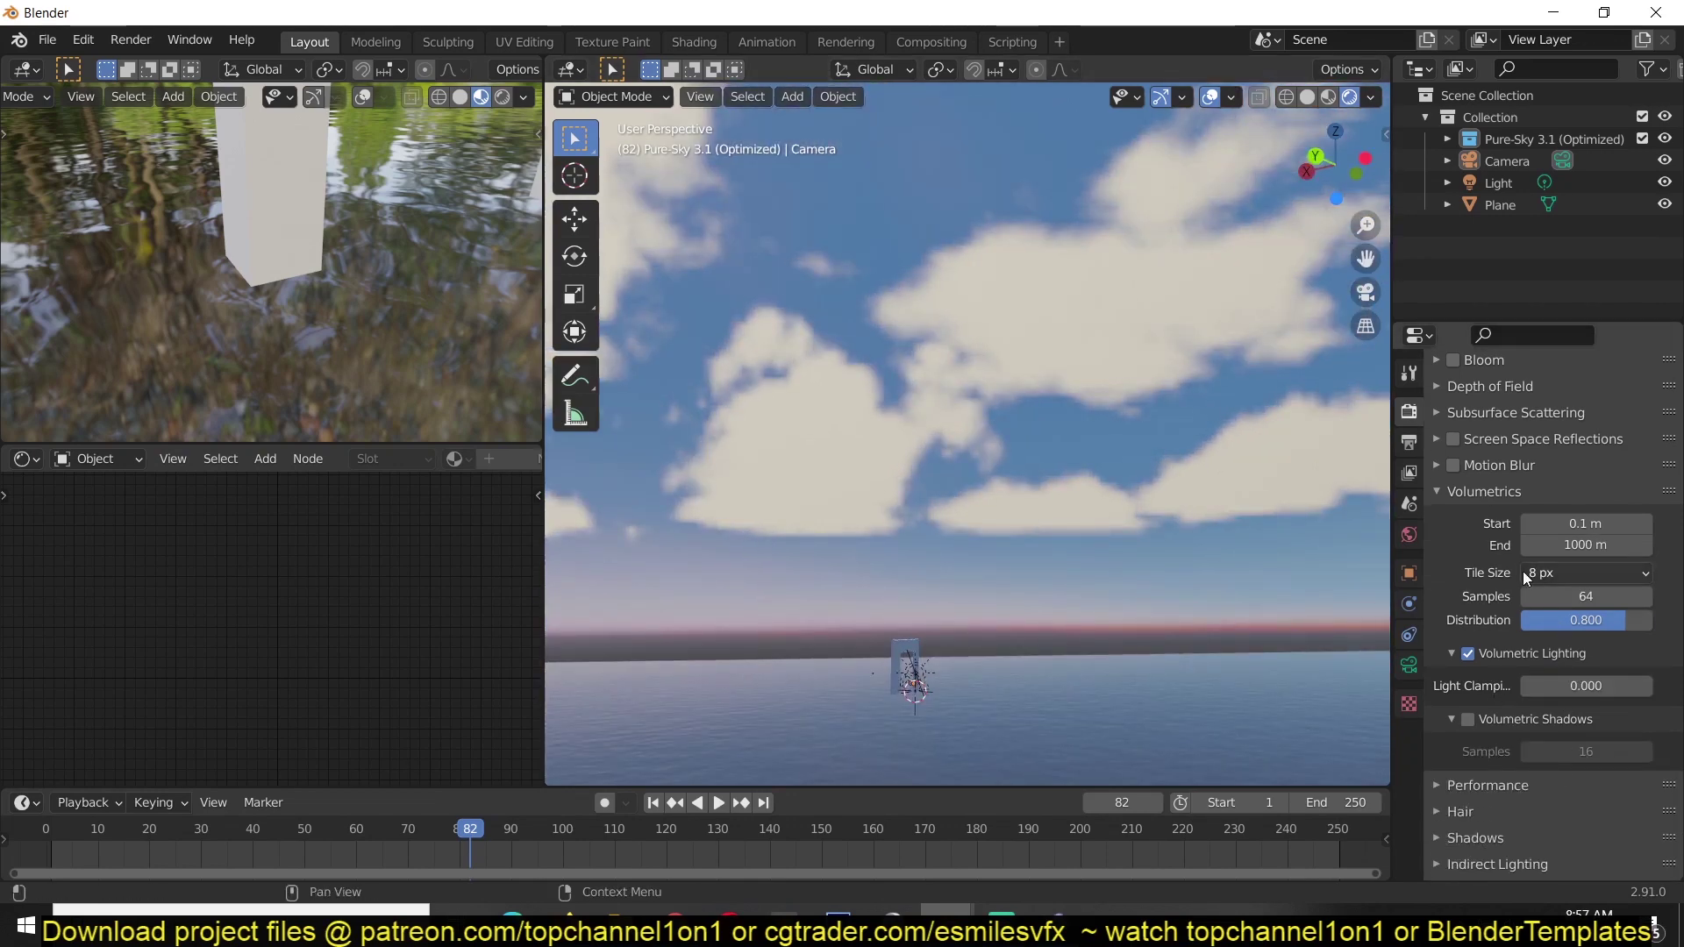
pyautogui.scroll(6, 1483, 570)
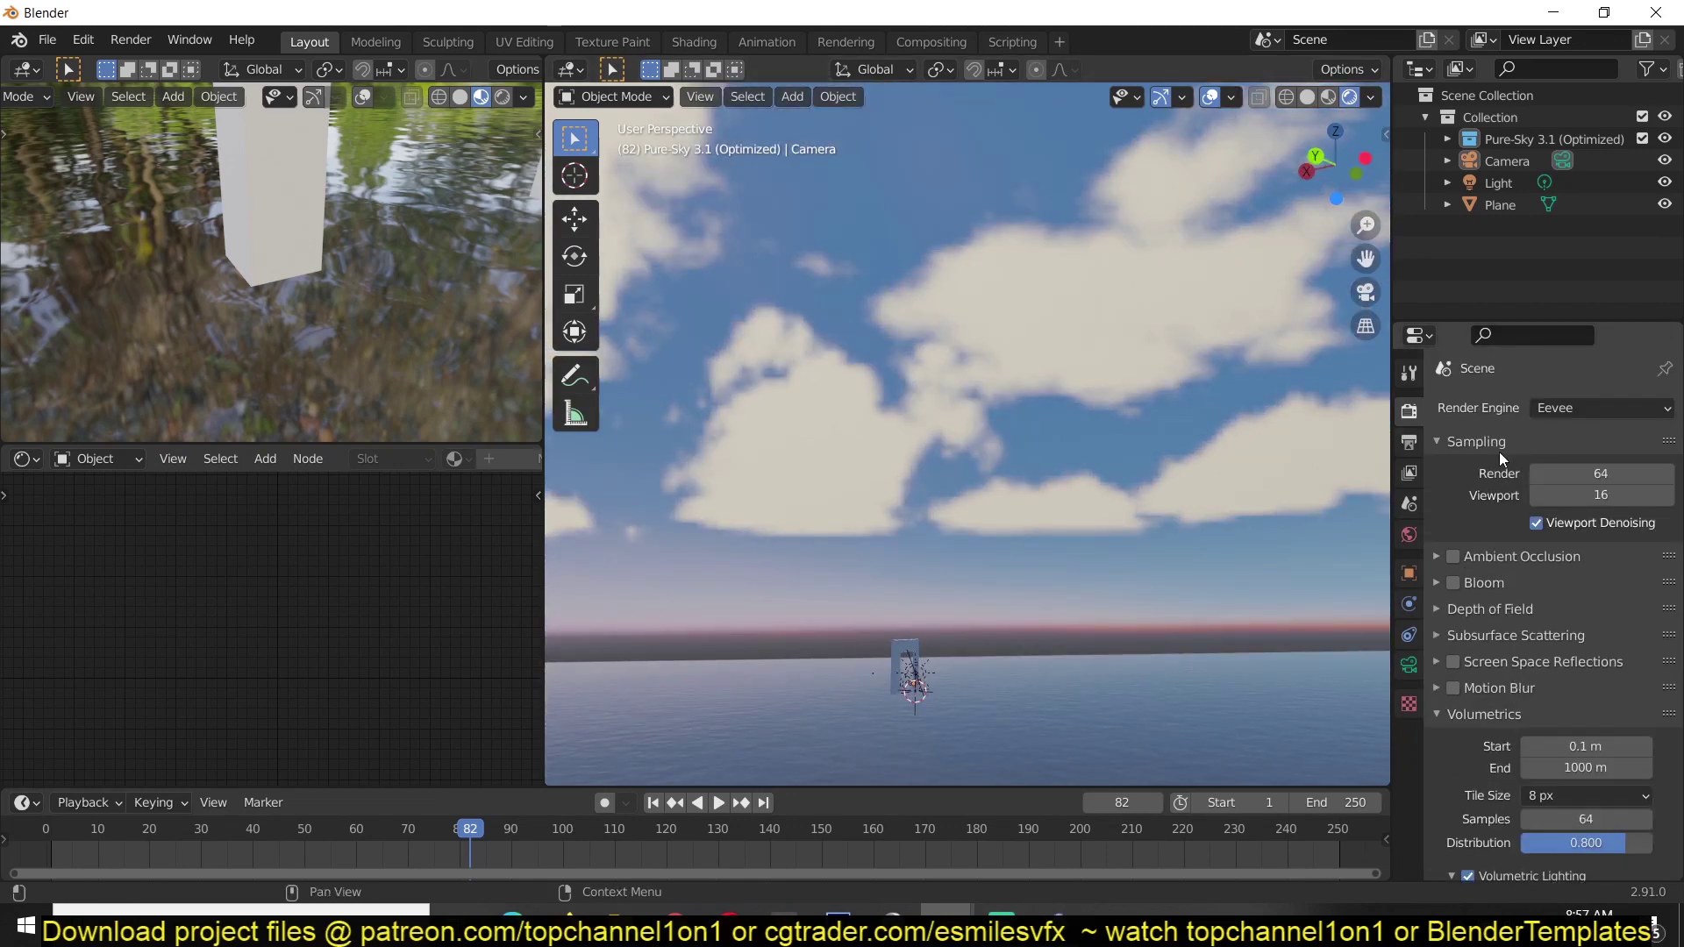
pyautogui.scroll(-1, 1576, 548)
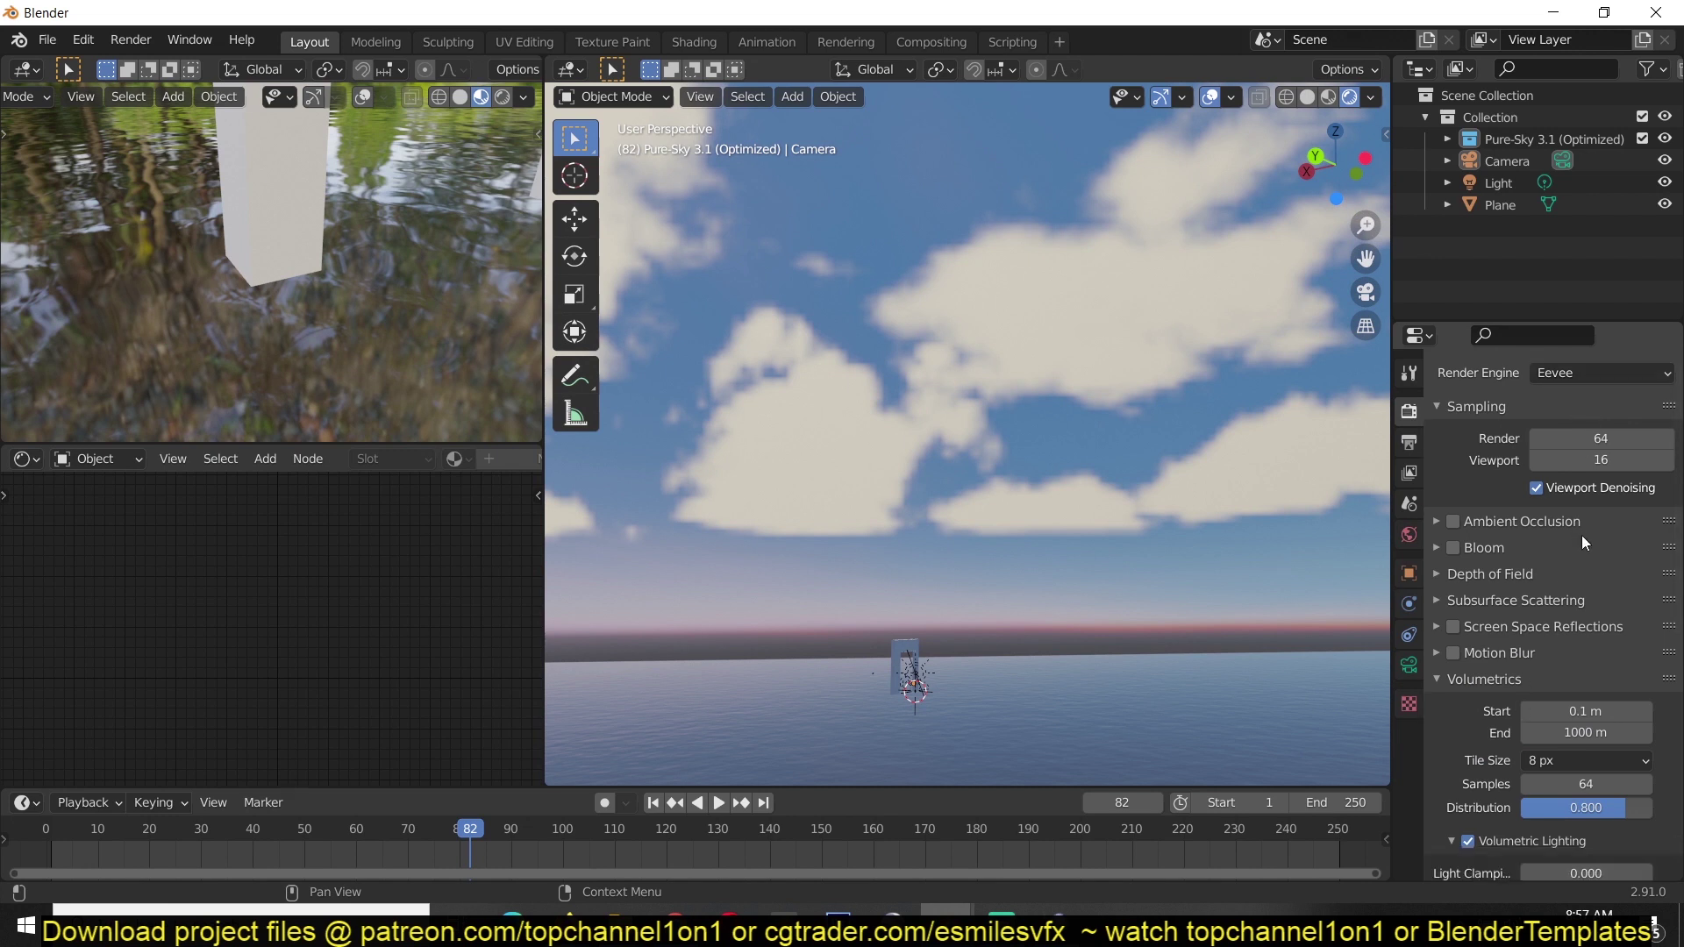
pyautogui.click(1600, 458)
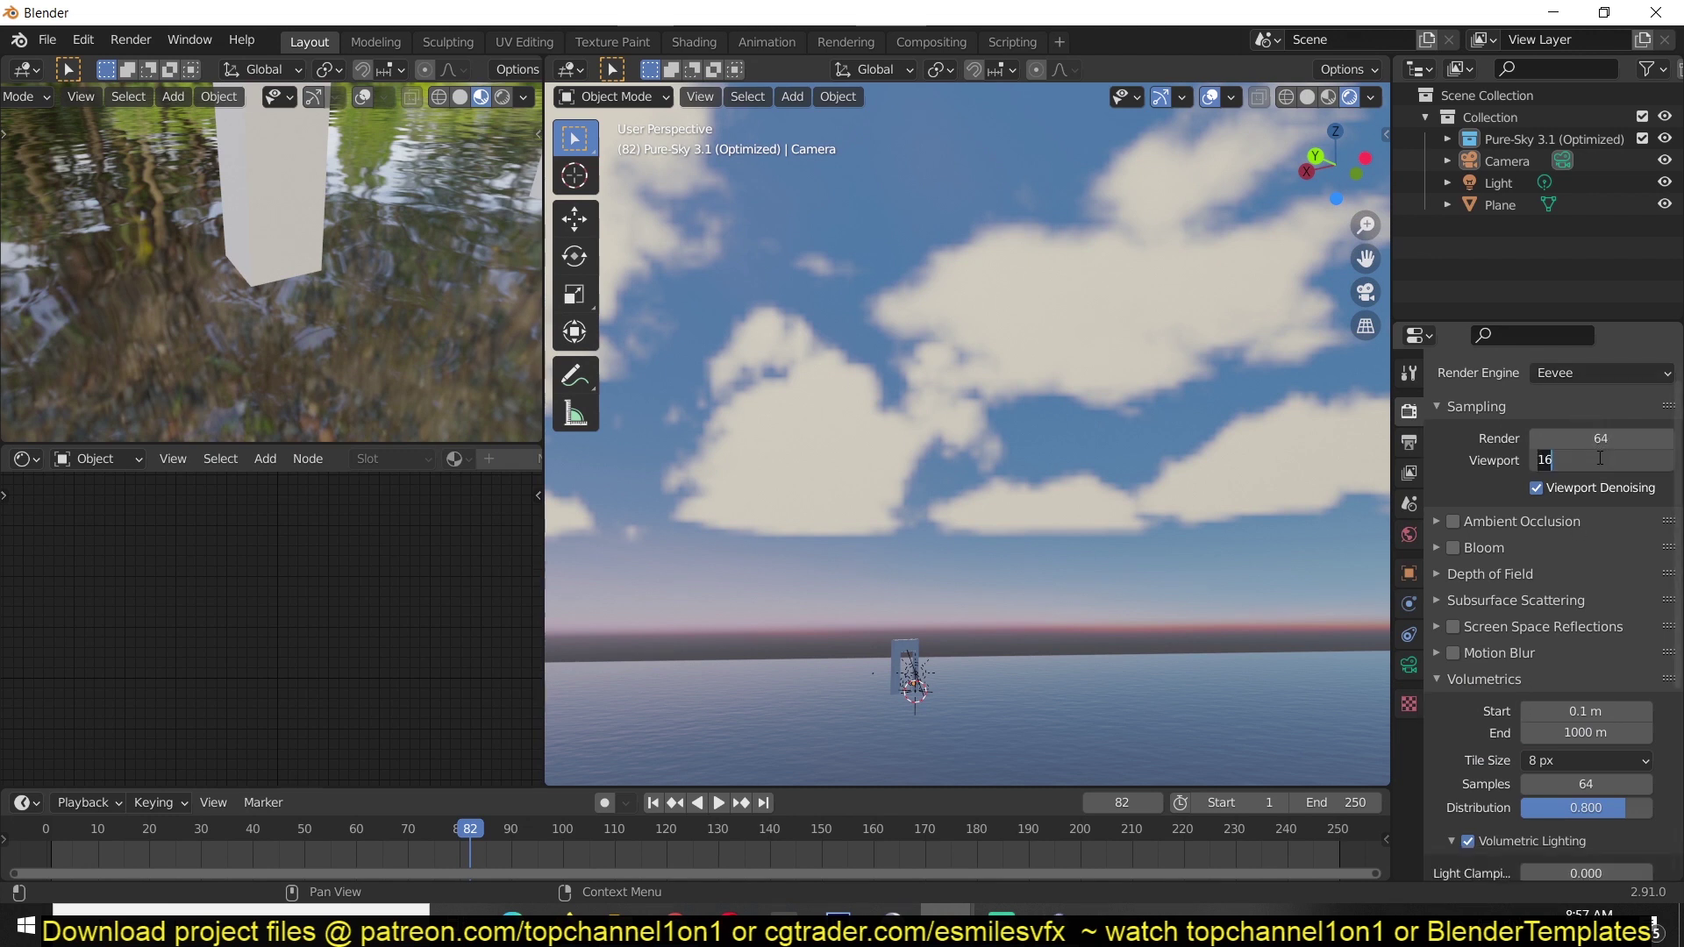
pyautogui.press('Return')
# Try a 2 px volumetric tile size, then revert to 8 px and orbit to show the rainbow
pyautogui.scroll(-5, 1498, 765)
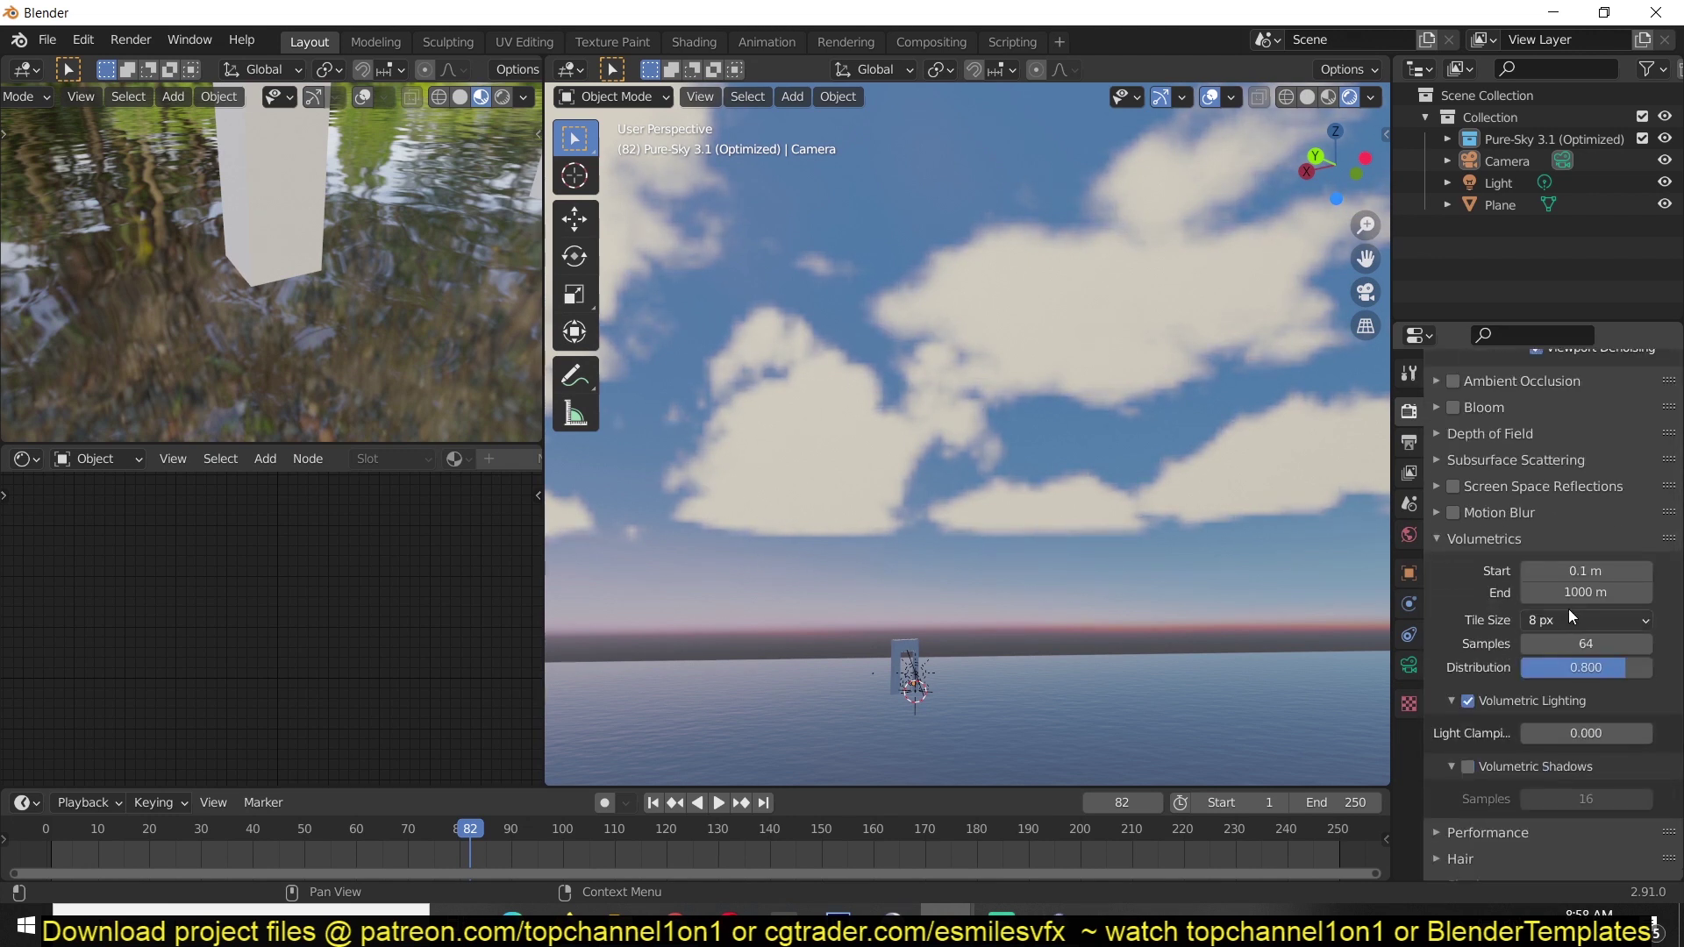
pyautogui.click(1569, 621)
pyautogui.click(1552, 647)
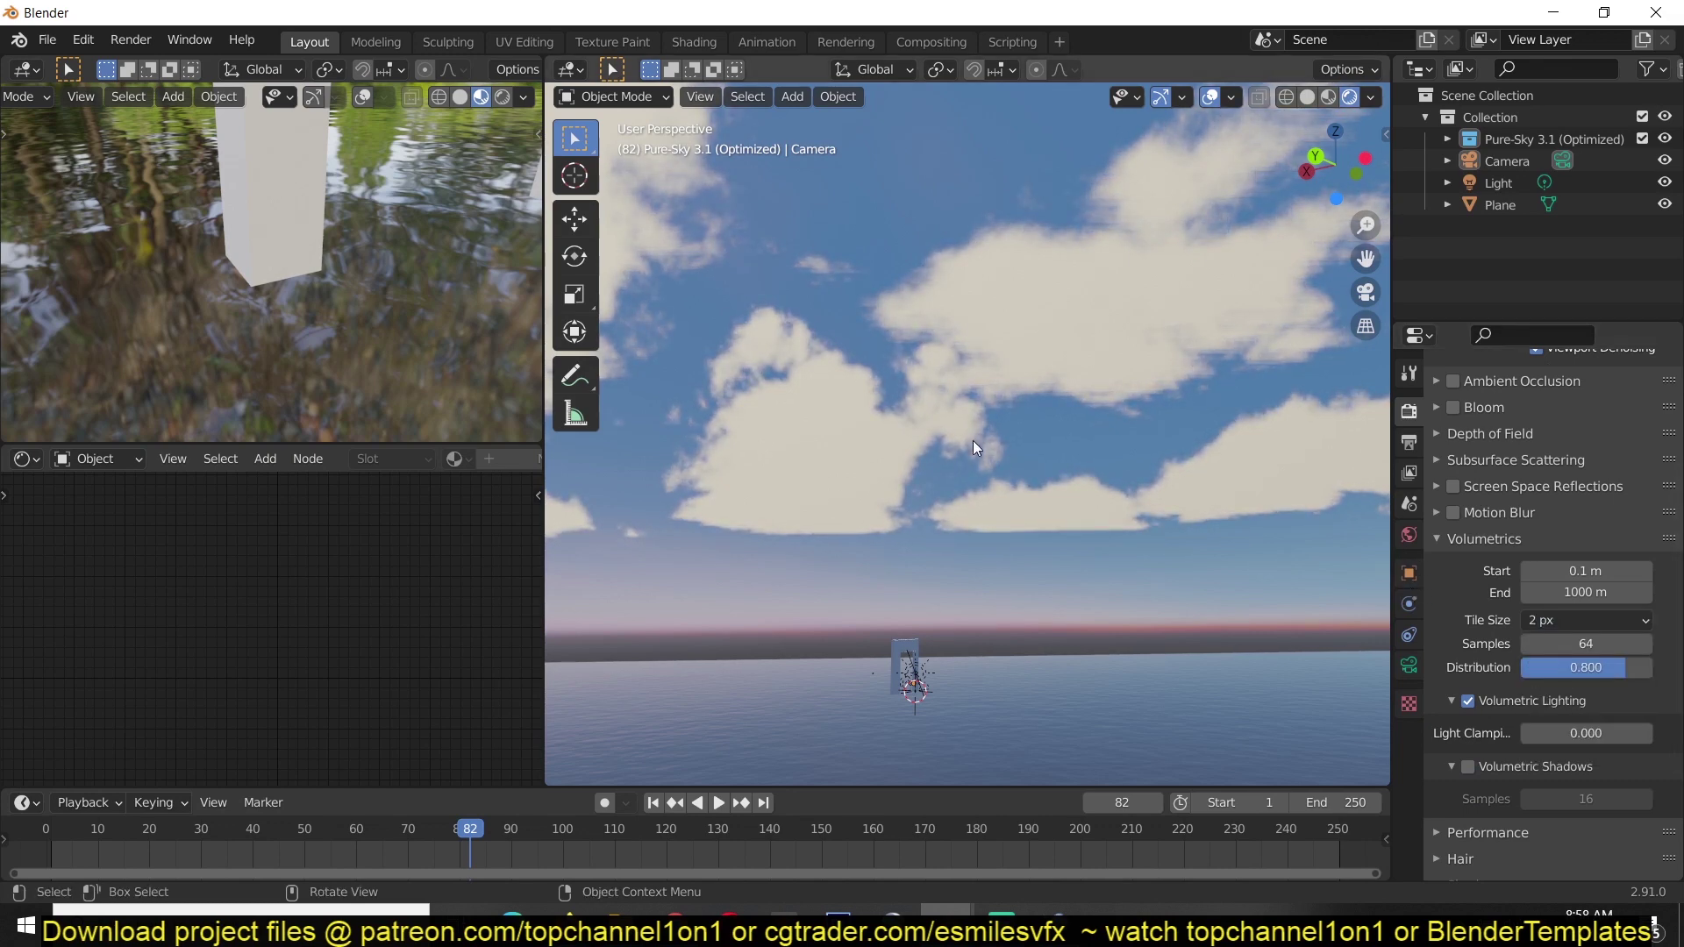
pyautogui.press('KP_4')
pyautogui.press('KP_4')
pyautogui.press('KP_4')
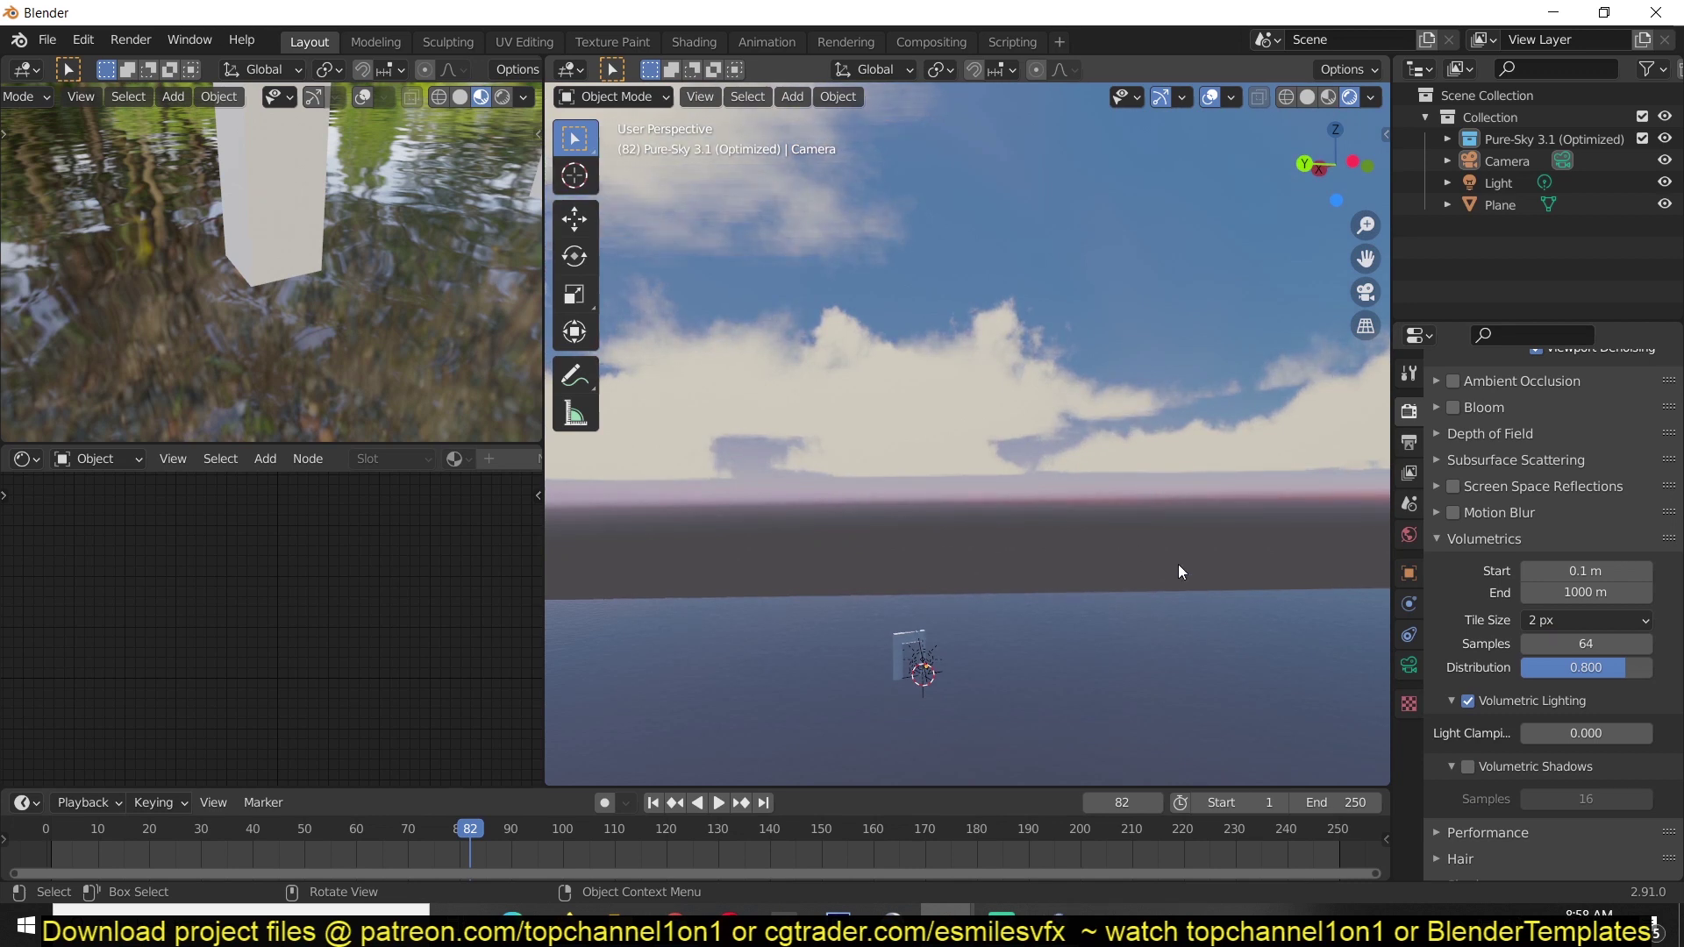
pyautogui.click(1587, 619)
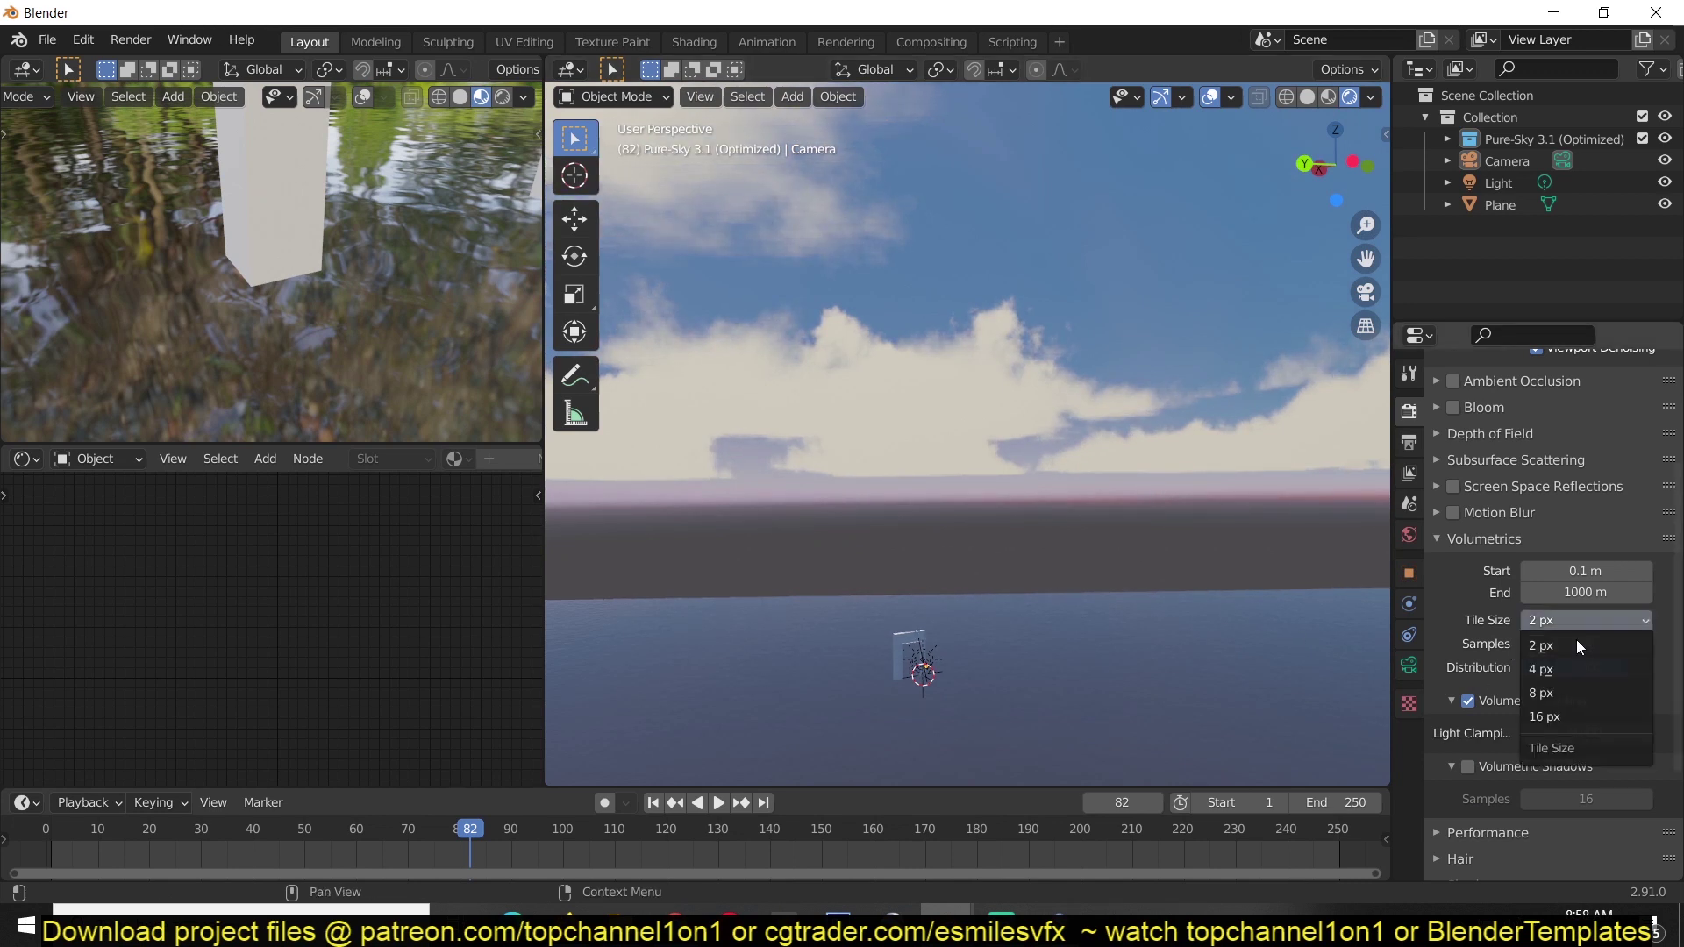
pyautogui.click(1555, 691)
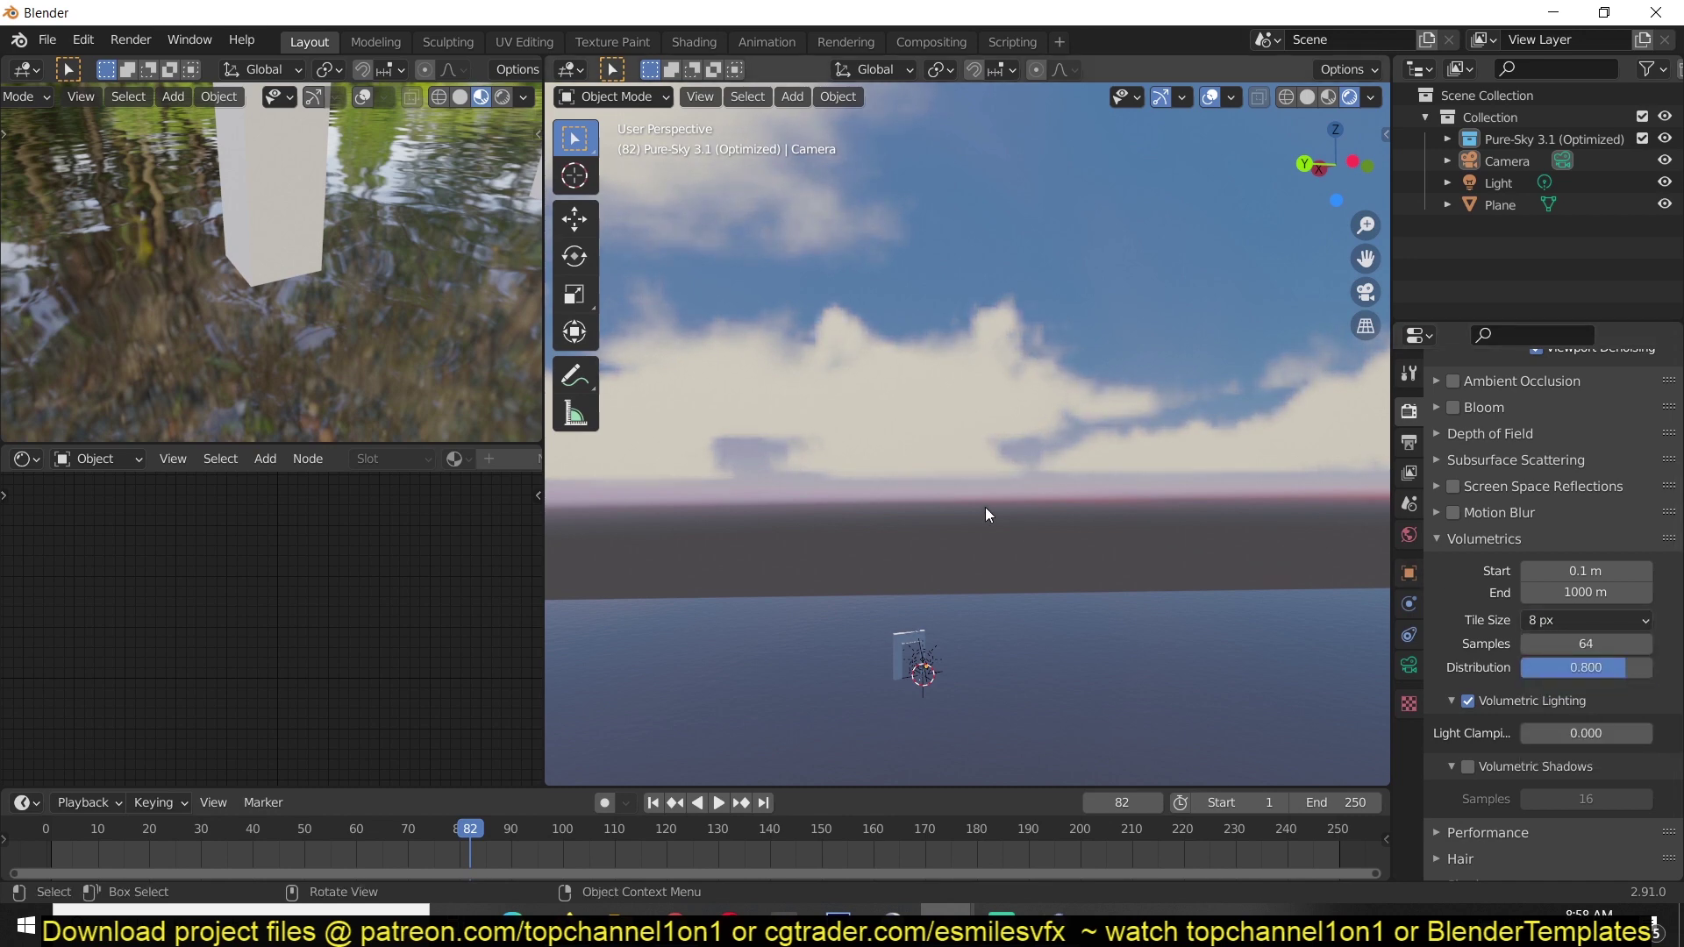
pyautogui.moveTo(1007, 758); pyautogui.dragTo(791, 665, button='middle')
pyautogui.moveTo(913, 723); pyautogui.dragTo(1223, 717, button='middle')
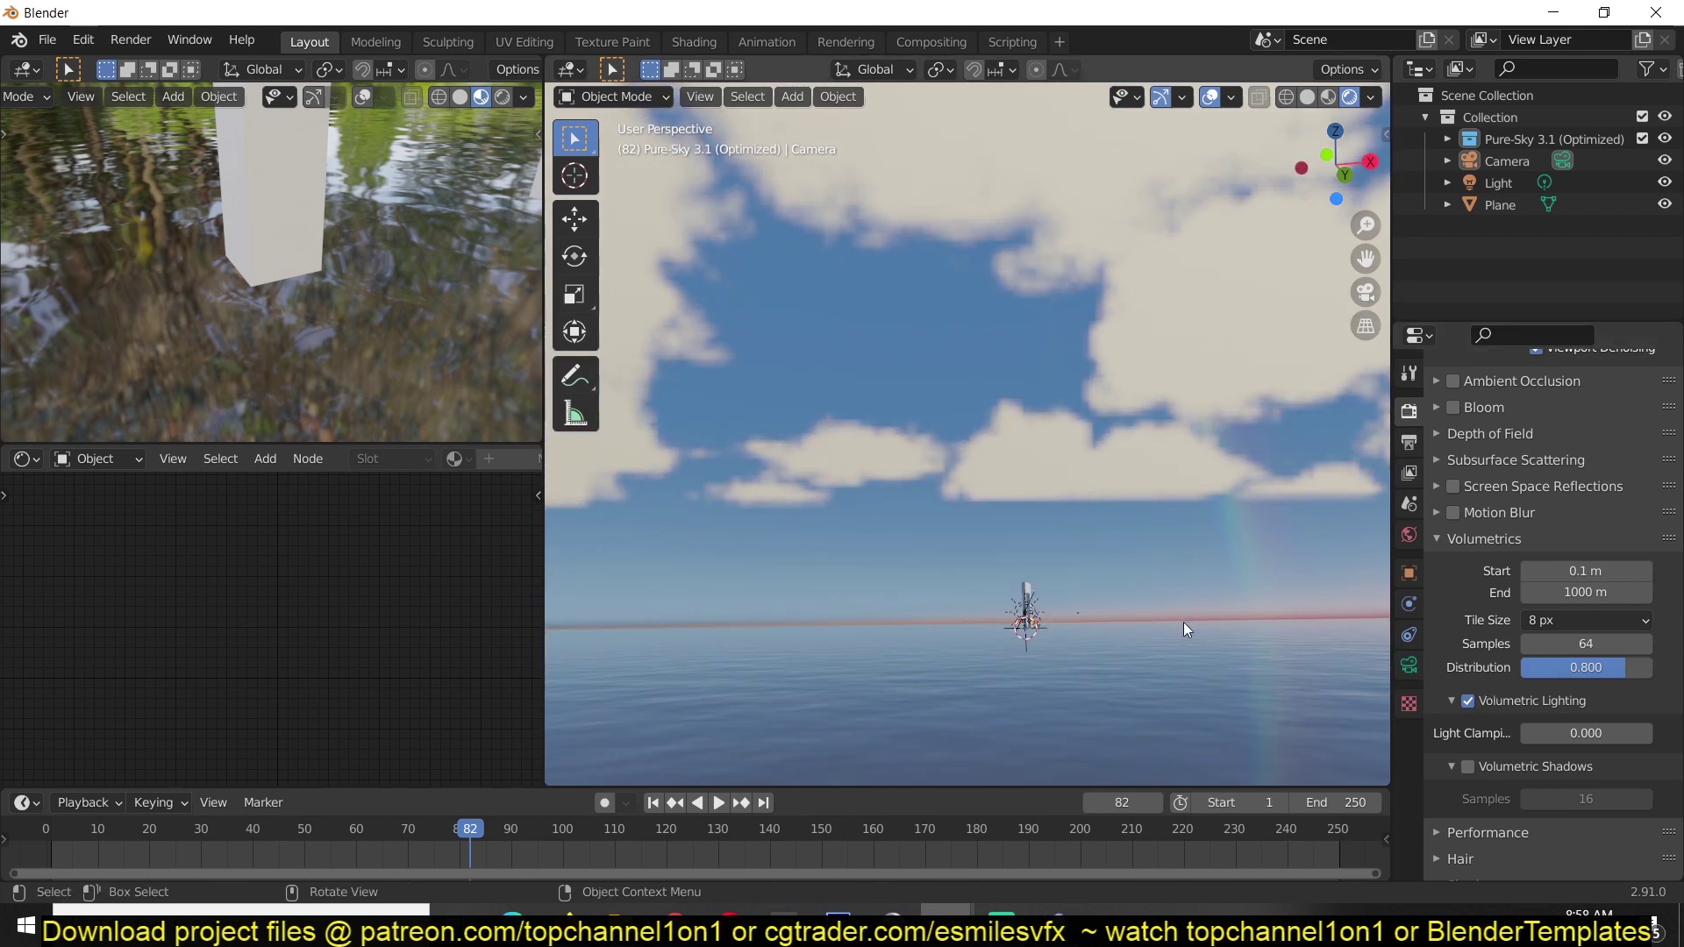
# Try 2 px tiles again, settle on a 16 px volumetric tile size, and start playback
pyautogui.click(1541, 621)
pyautogui.moveTo(1177, 540); pyautogui.dragTo(856, 554, button='middle')
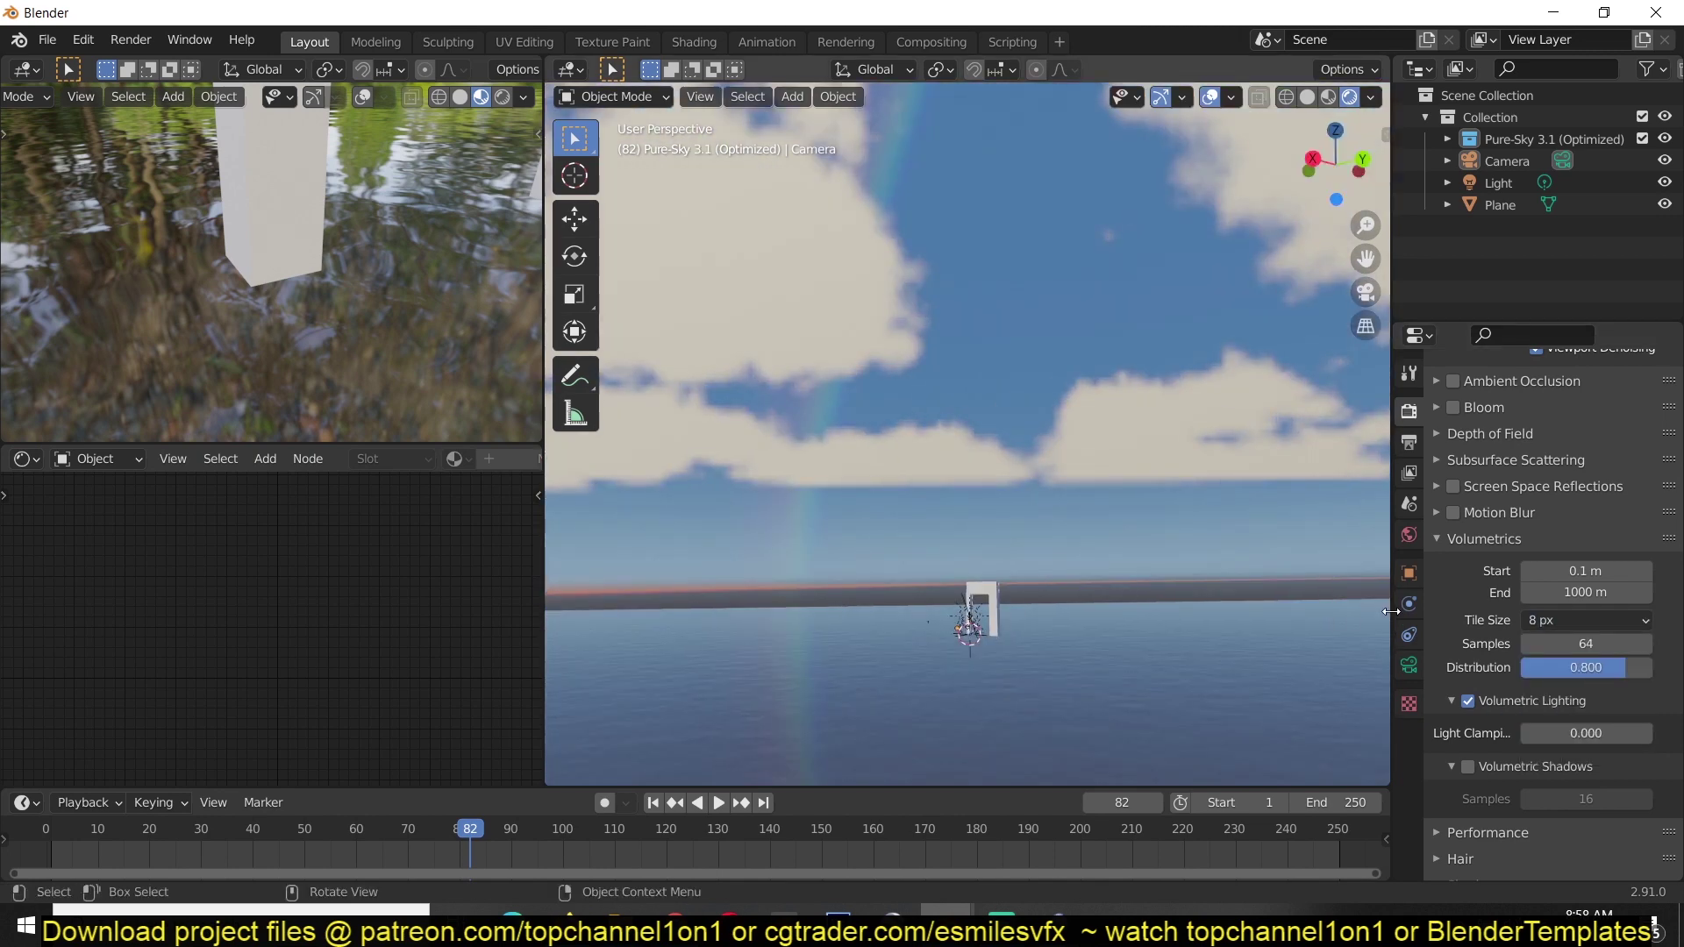
pyautogui.click(1547, 623)
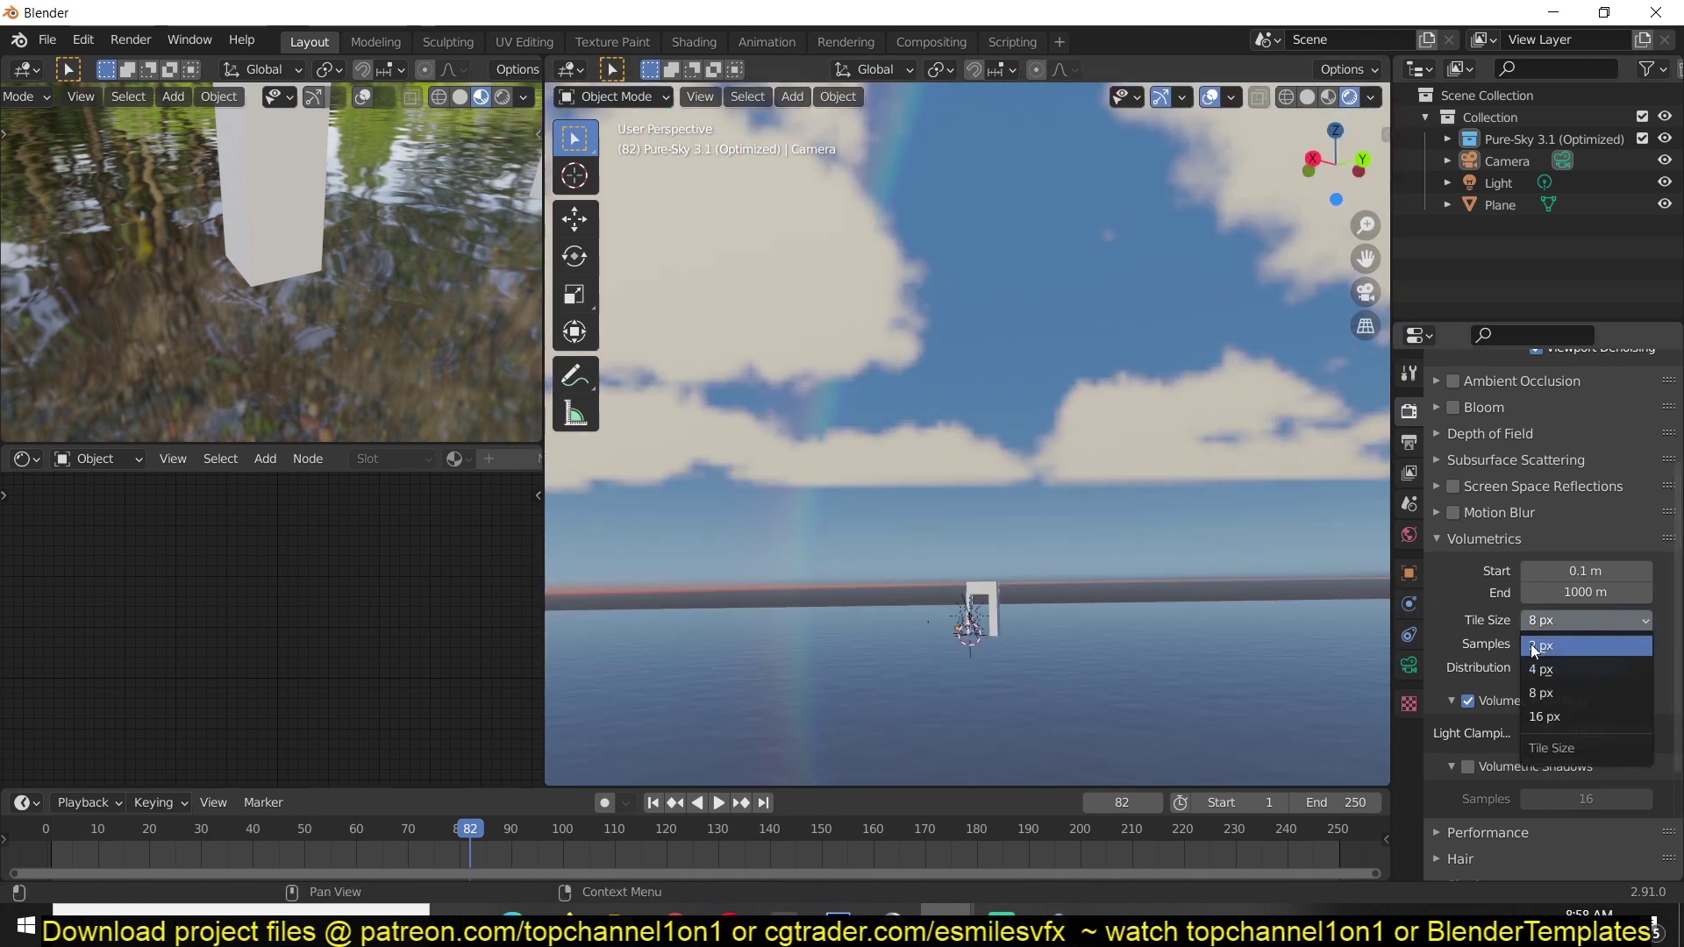
pyautogui.click(1533, 620)
pyautogui.click(1544, 637)
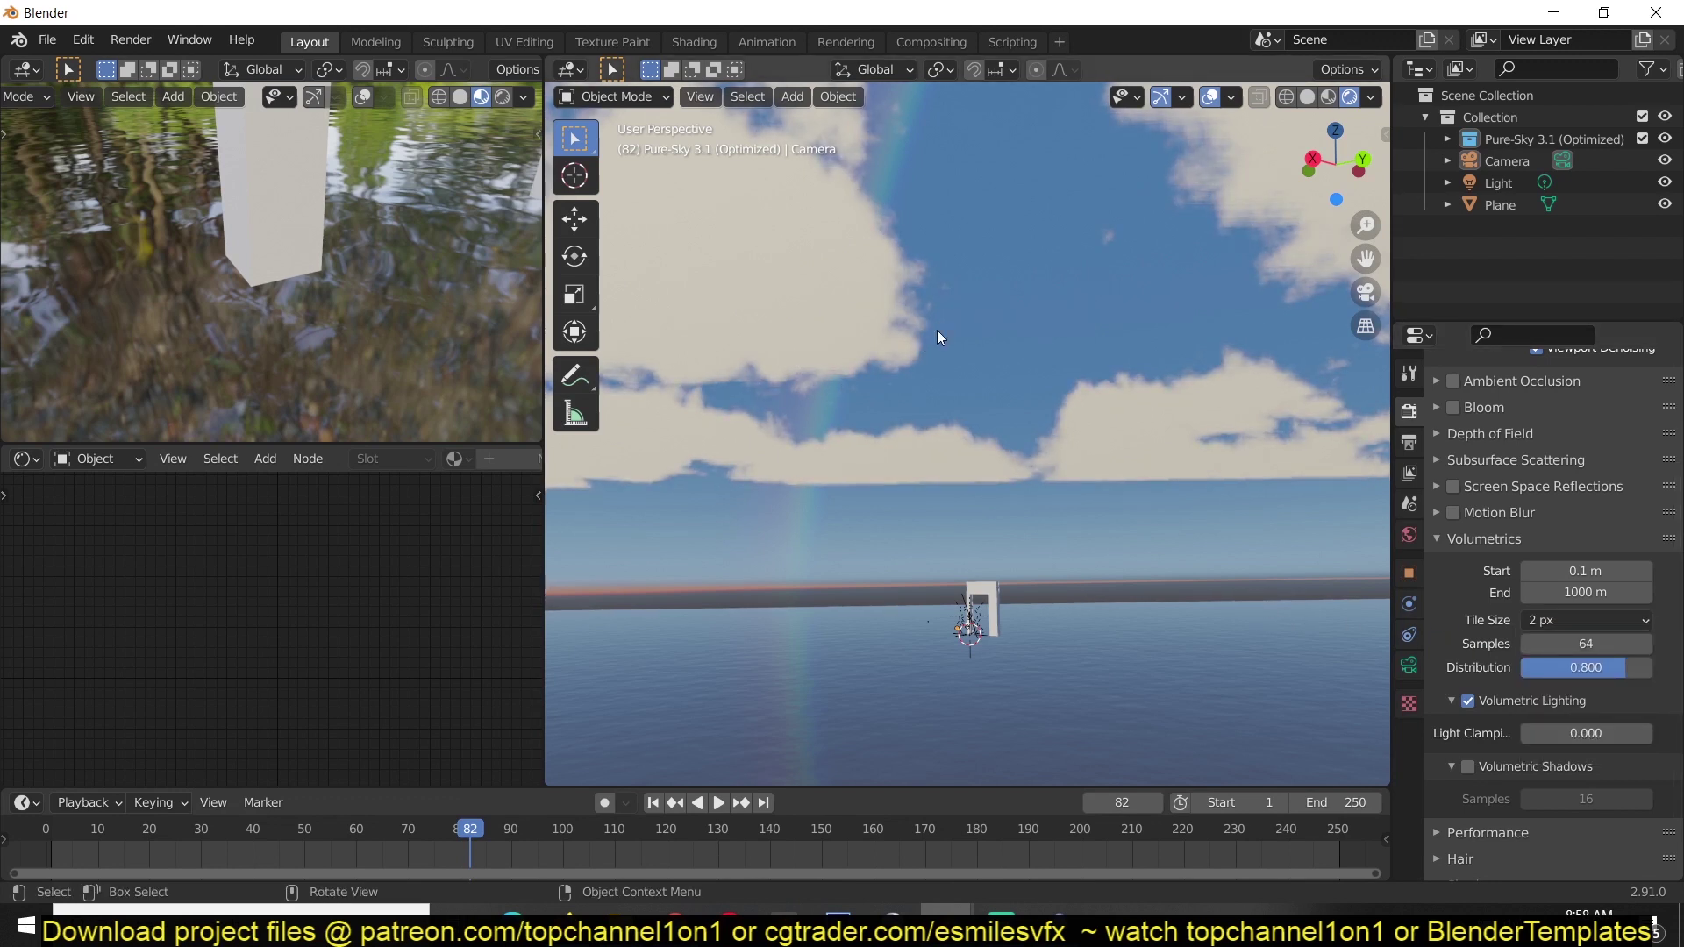
pyautogui.click(1594, 619)
pyautogui.click(1592, 619)
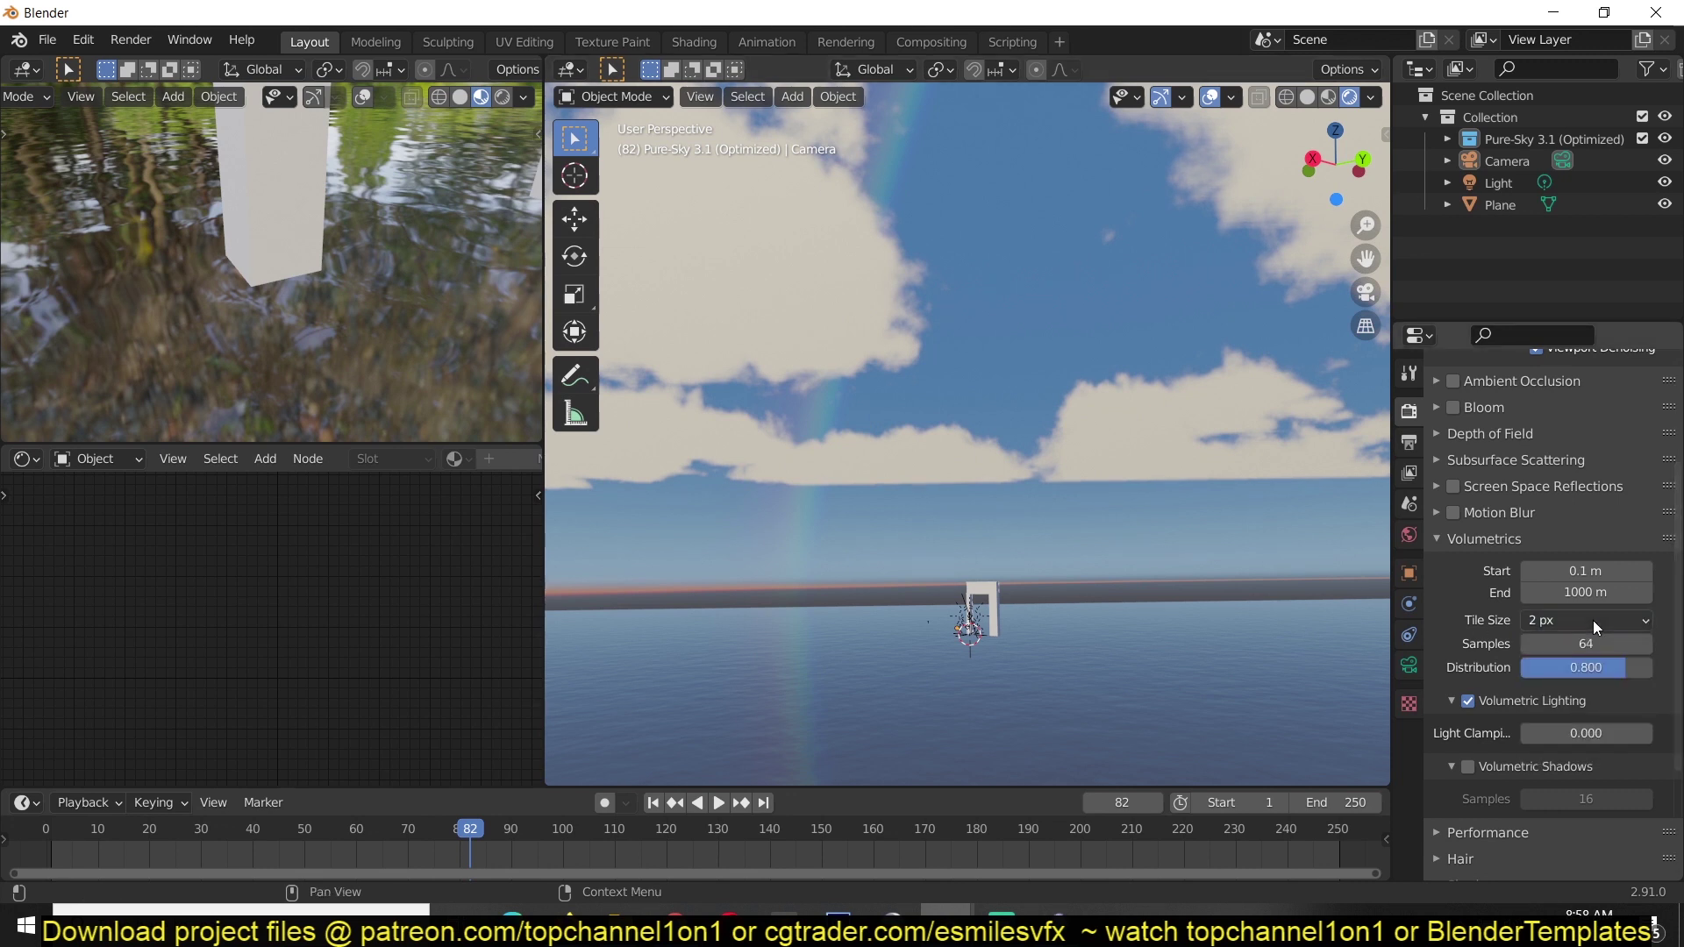
pyautogui.click(1592, 619)
pyautogui.click(1543, 717)
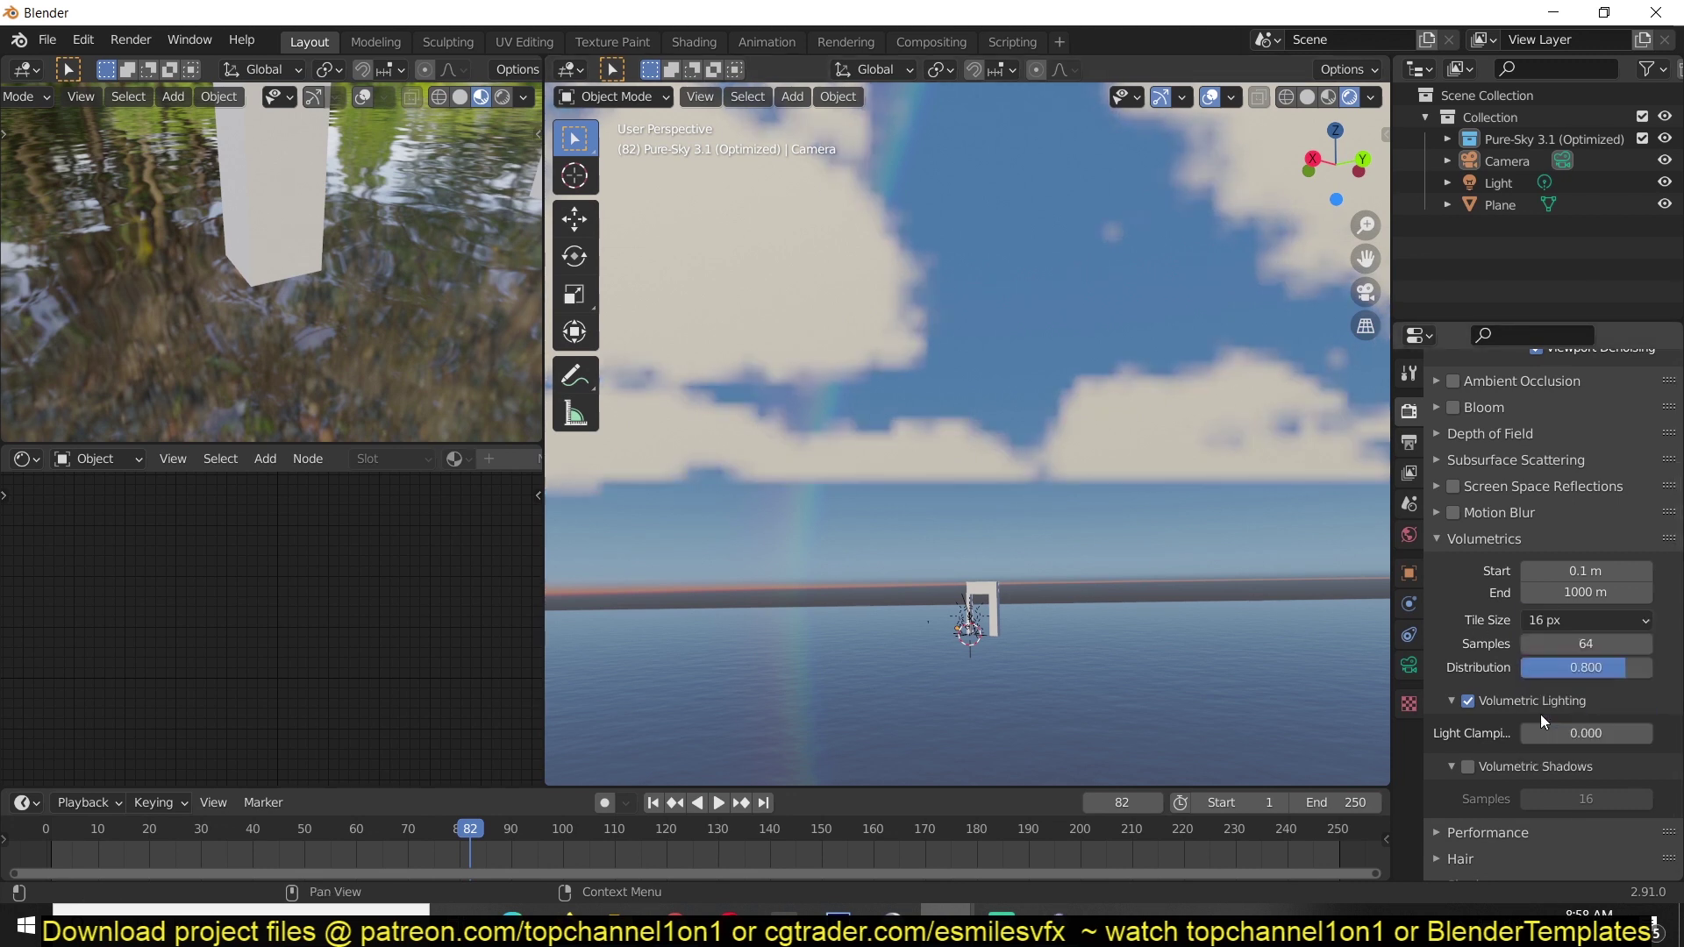
pyautogui.press('space')
pyautogui.moveTo(970, 570); pyautogui.dragTo(902, 537, button='middle')
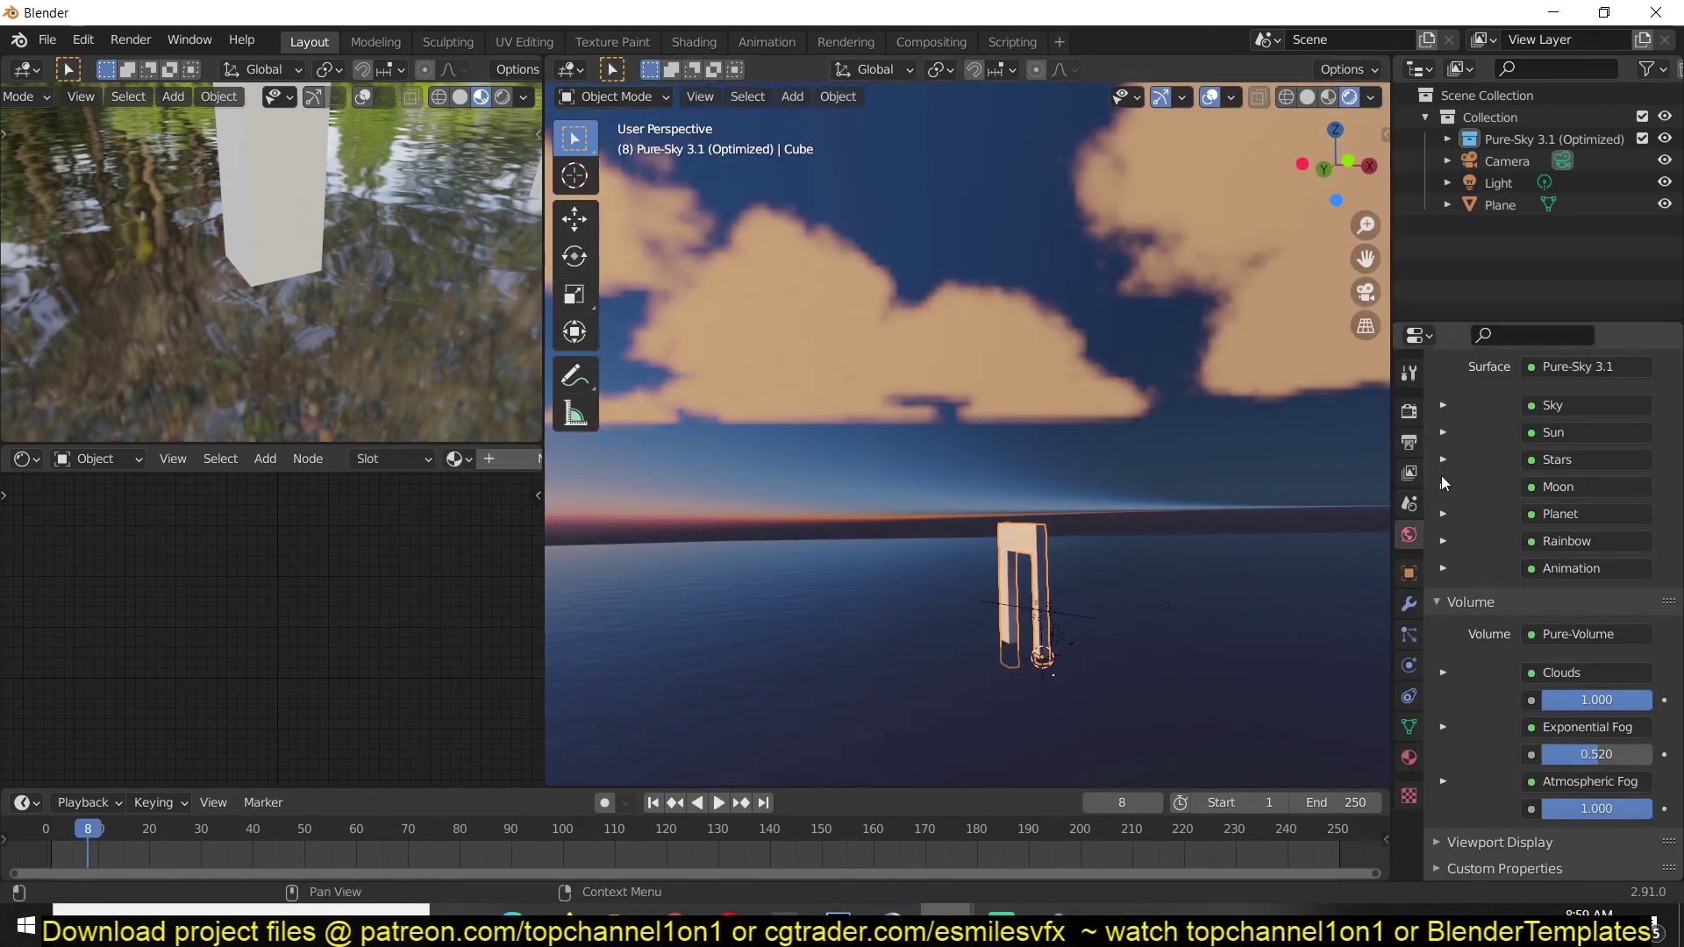
# Orbit around the arch, play the day-night animation and stop it at frame 45
pyautogui.moveTo(1165, 592); pyautogui.dragTo(1192, 579, button='middle')
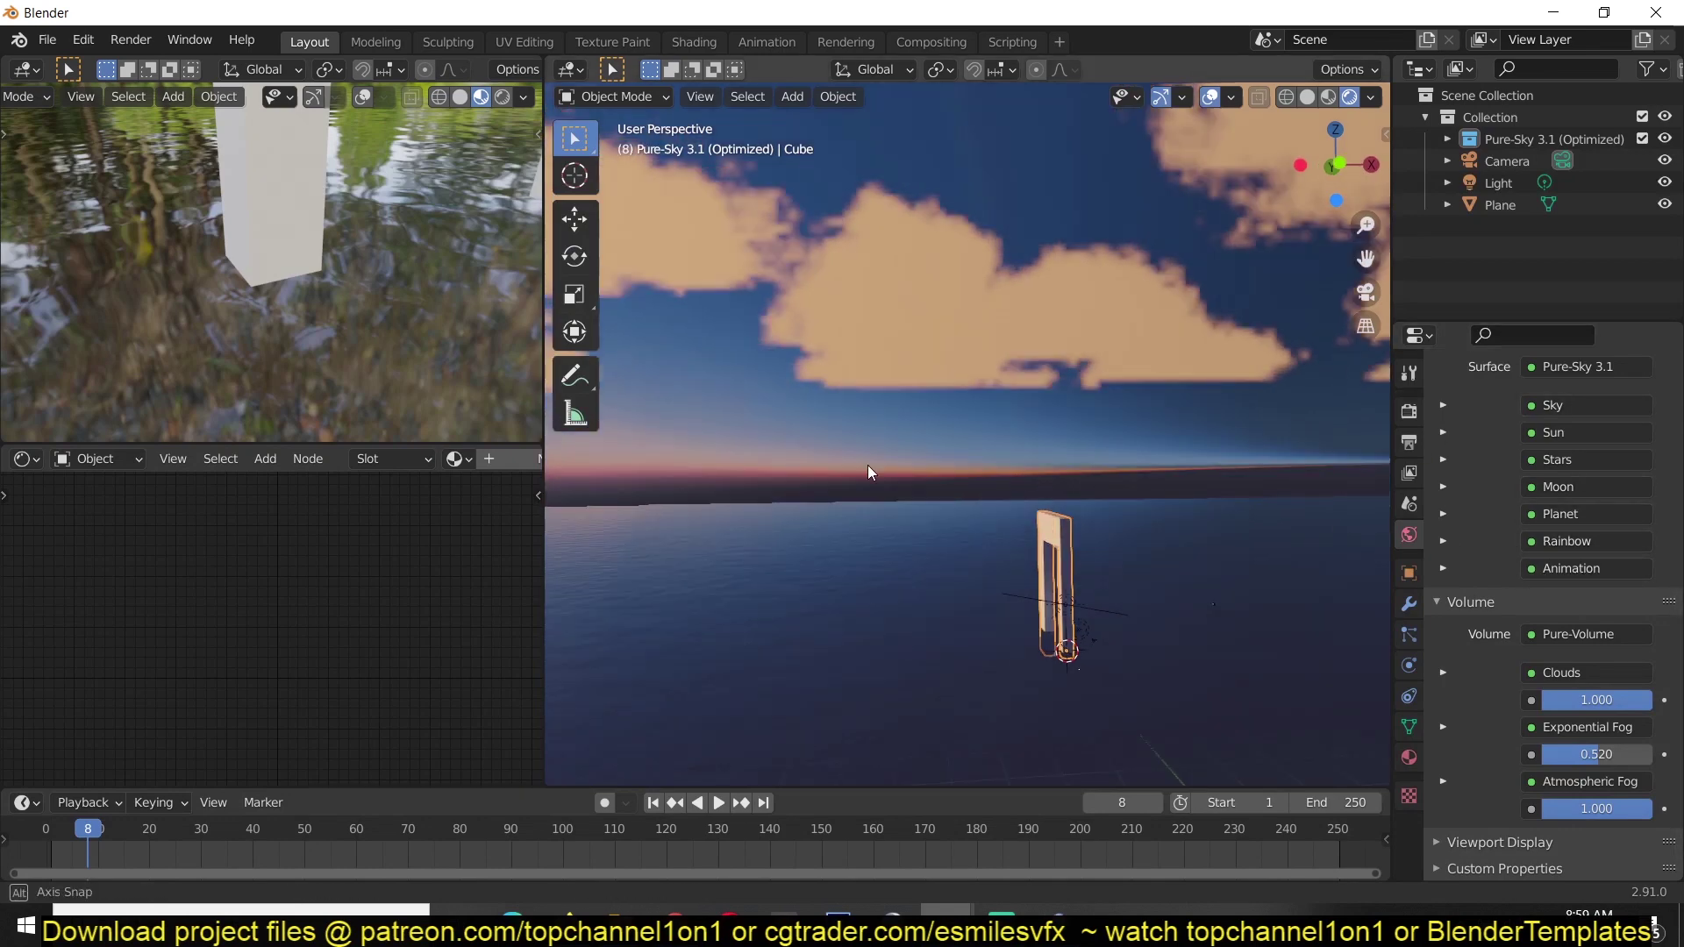
pyautogui.moveTo(868, 470); pyautogui.dragTo(1306, 474, button='middle')
pyautogui.moveTo(878, 460); pyautogui.dragTo(693, 460, button='middle')
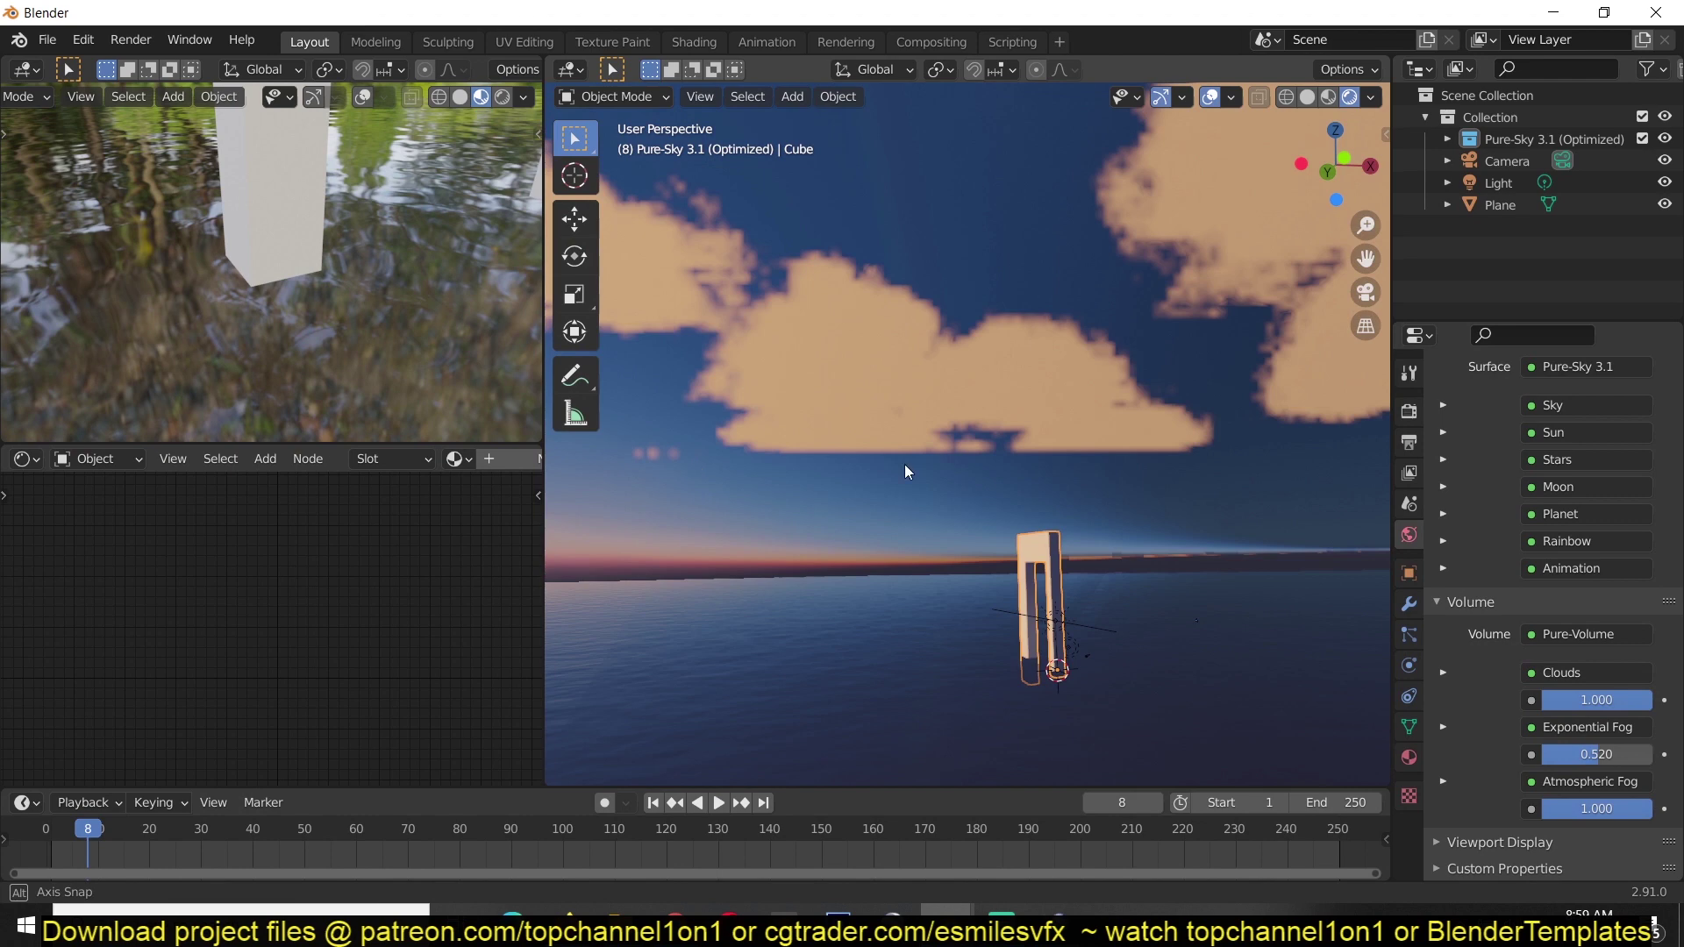
pyautogui.moveTo(903, 464); pyautogui.dragTo(724, 466, button='middle')
pyautogui.press('space')
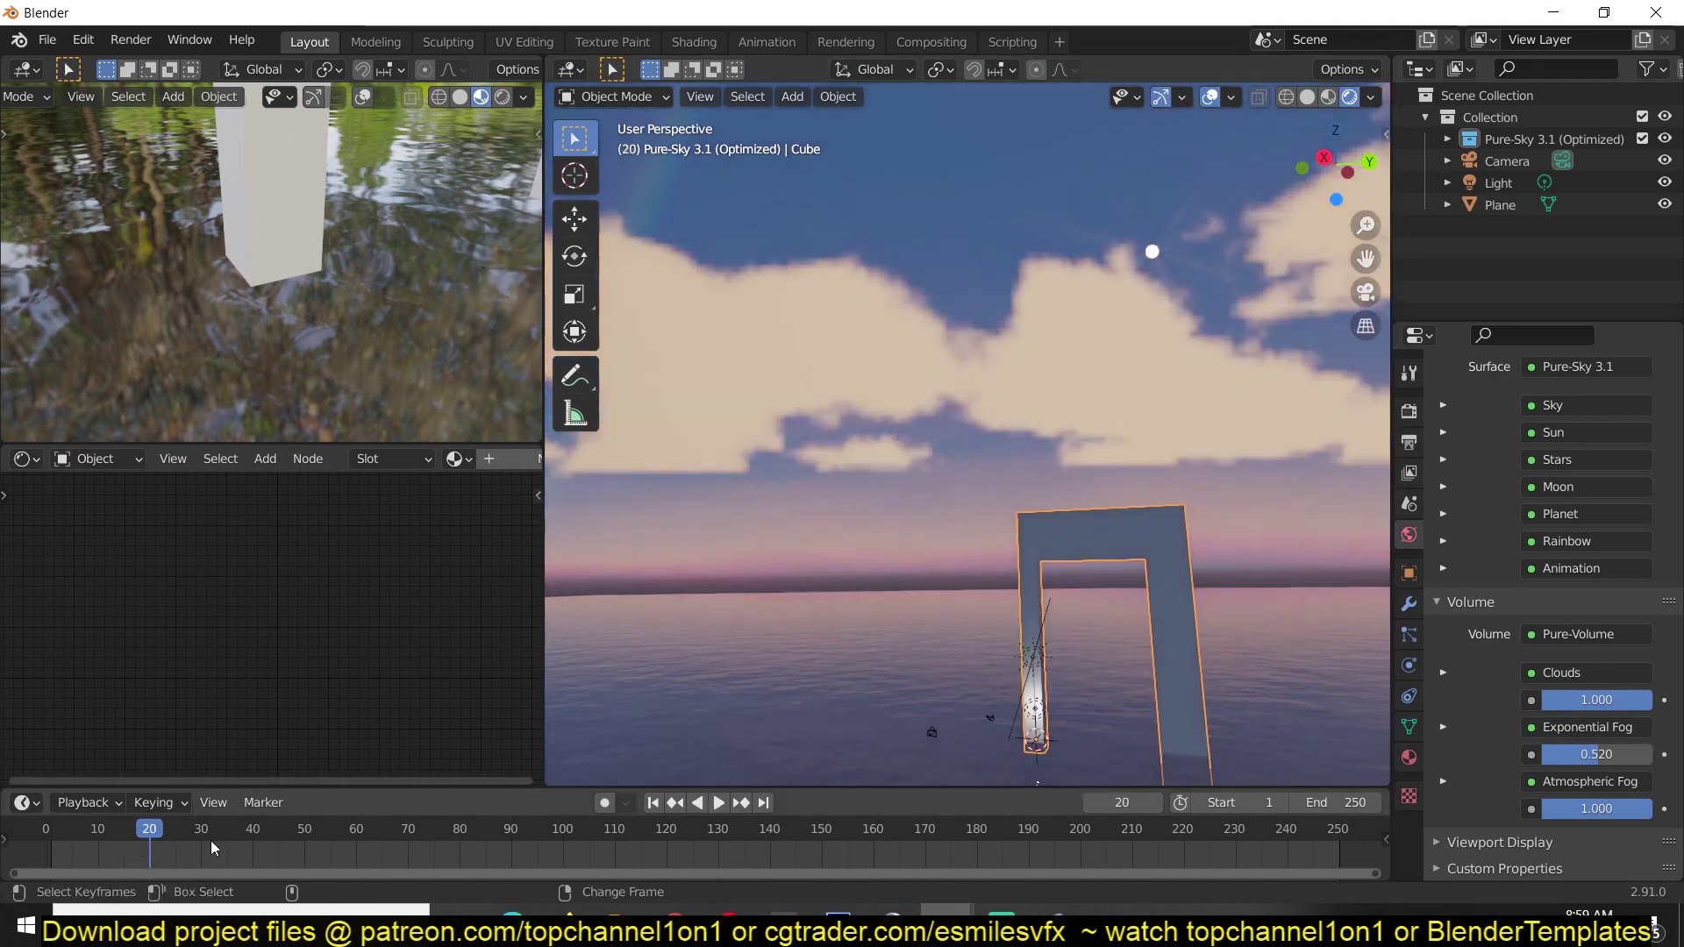
pyautogui.click(279, 842)
pyautogui.press('space')
pyautogui.moveTo(805, 490); pyautogui.dragTo(746, 478, button='middle')
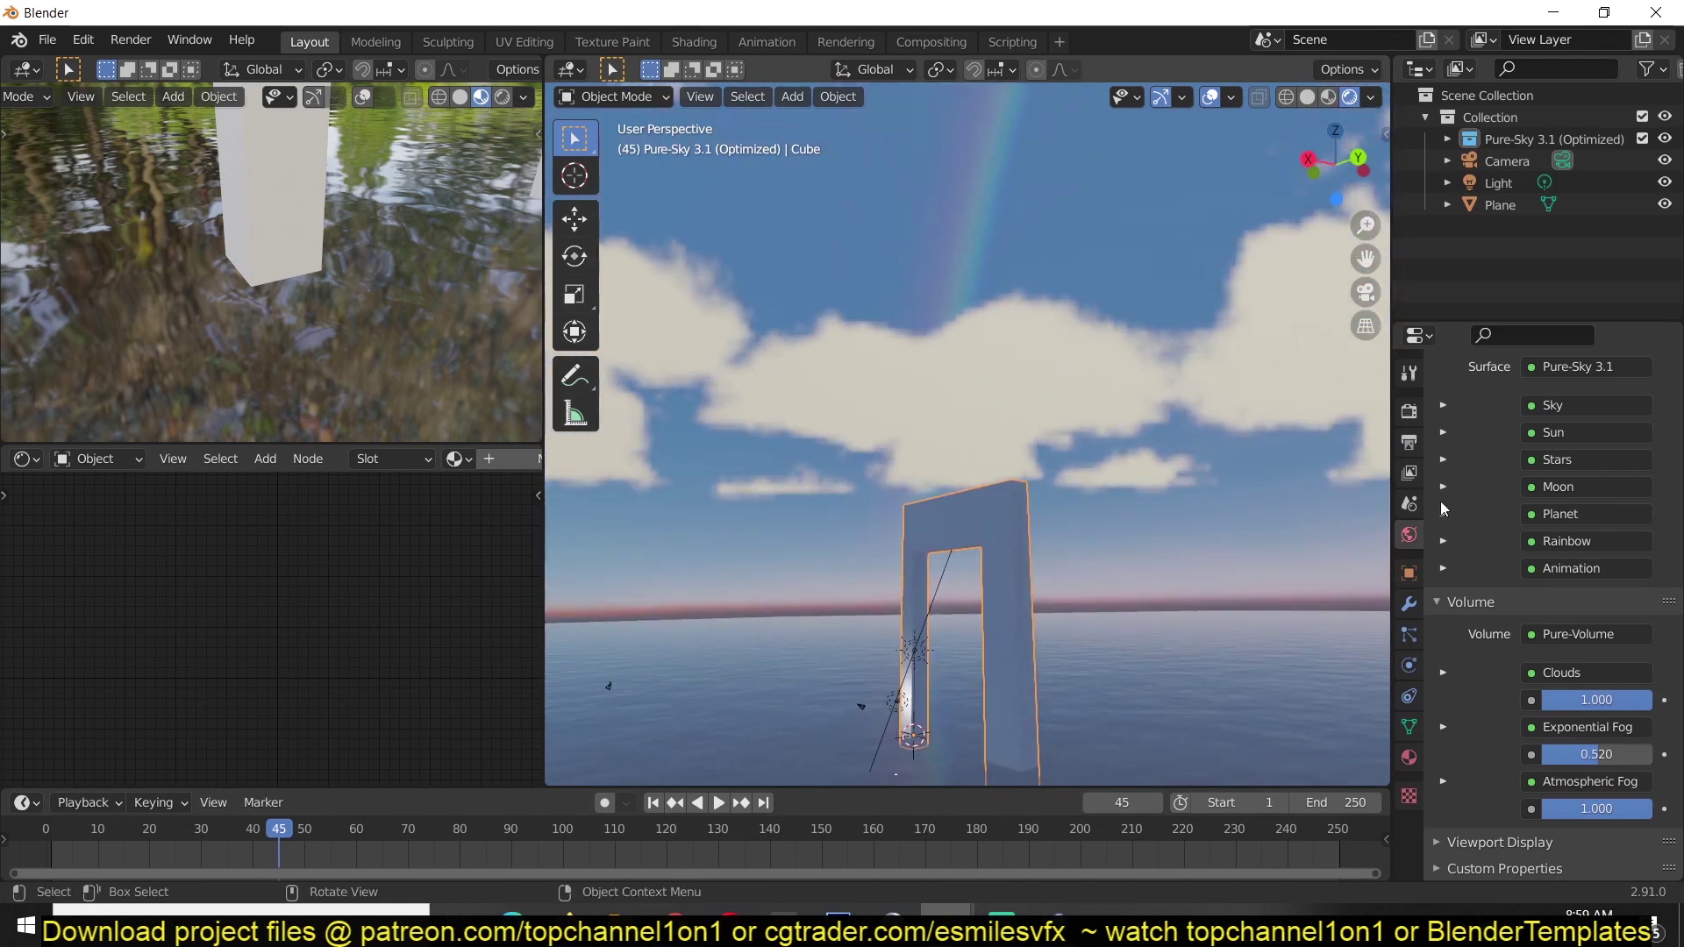
# Set the Rainbow to Stretch 0.984, Distance 0.7, Rotation X 66.7 and Fade Height -2
pyautogui.click(1440, 543)
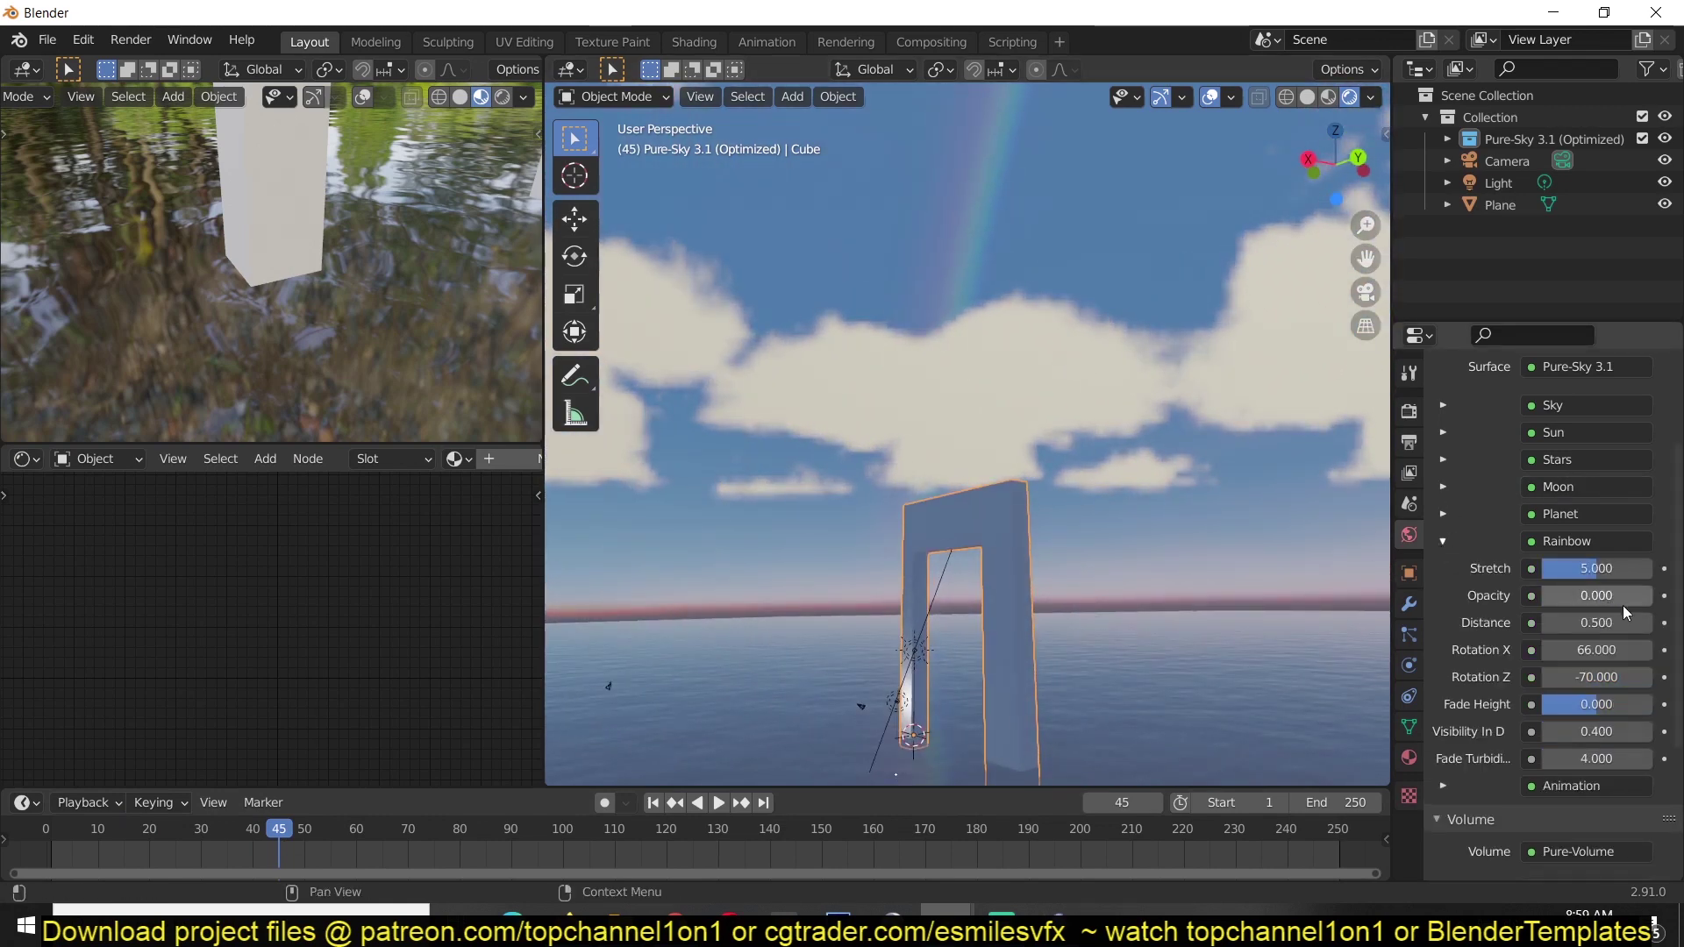
pyautogui.moveTo(1594, 599); pyautogui.dragTo(1582, 643)
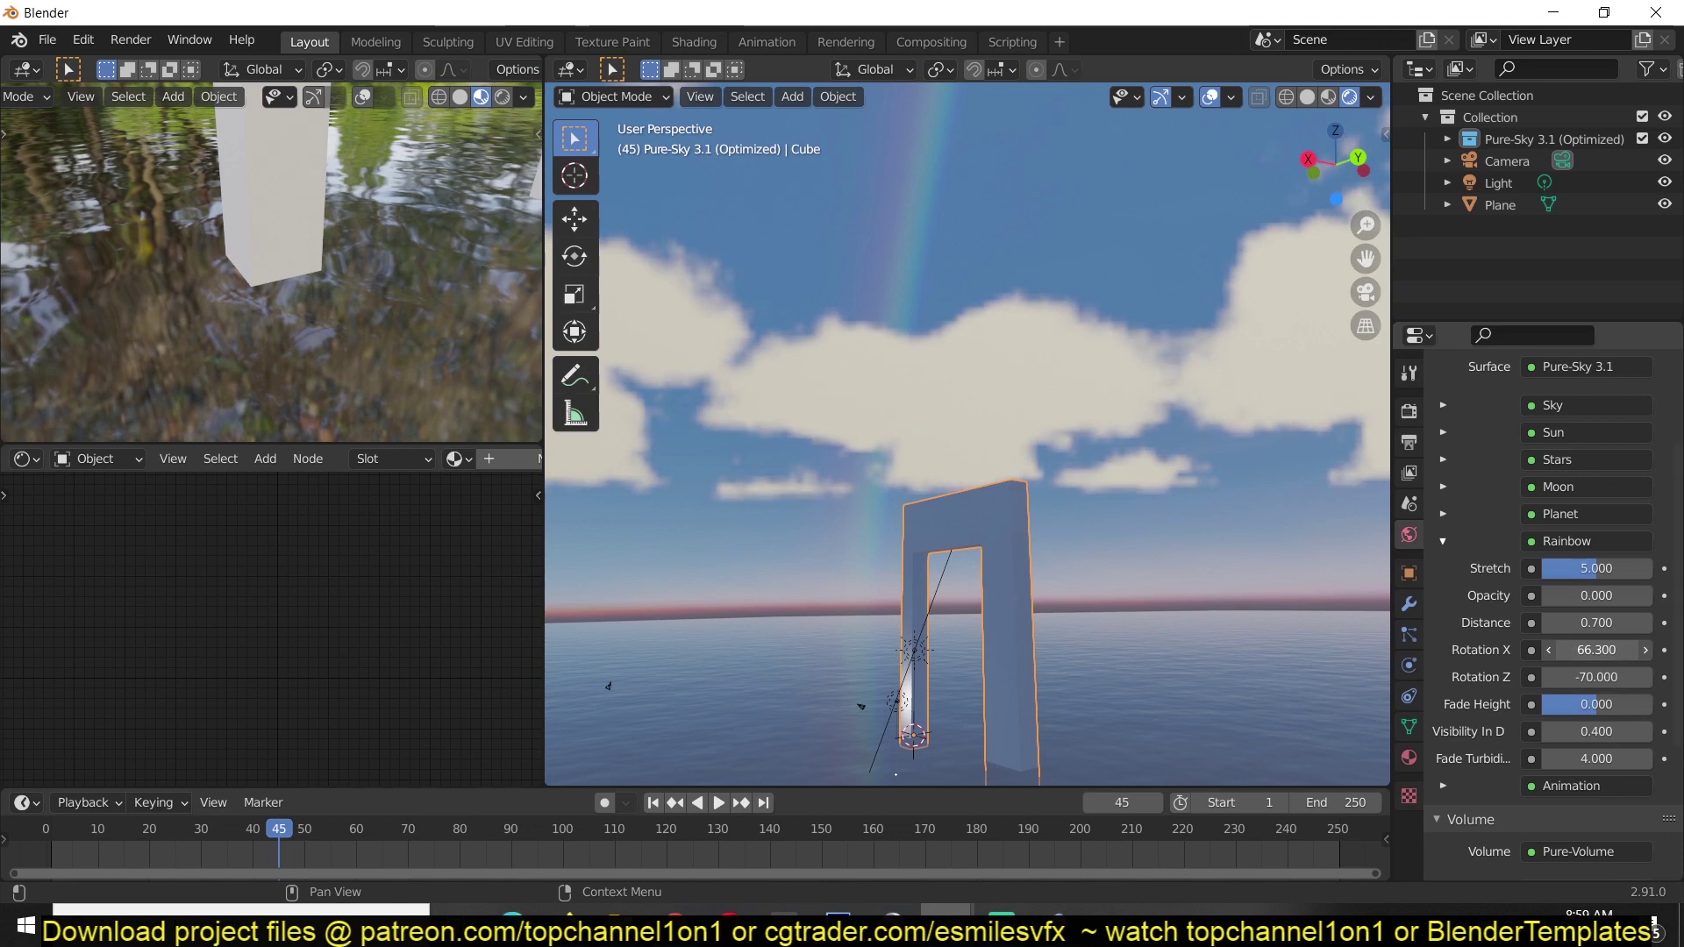
pyautogui.moveTo(1596, 704); pyautogui.dragTo(1561, 704)
pyautogui.moveTo(1597, 569); pyautogui.dragTo(1552, 569)
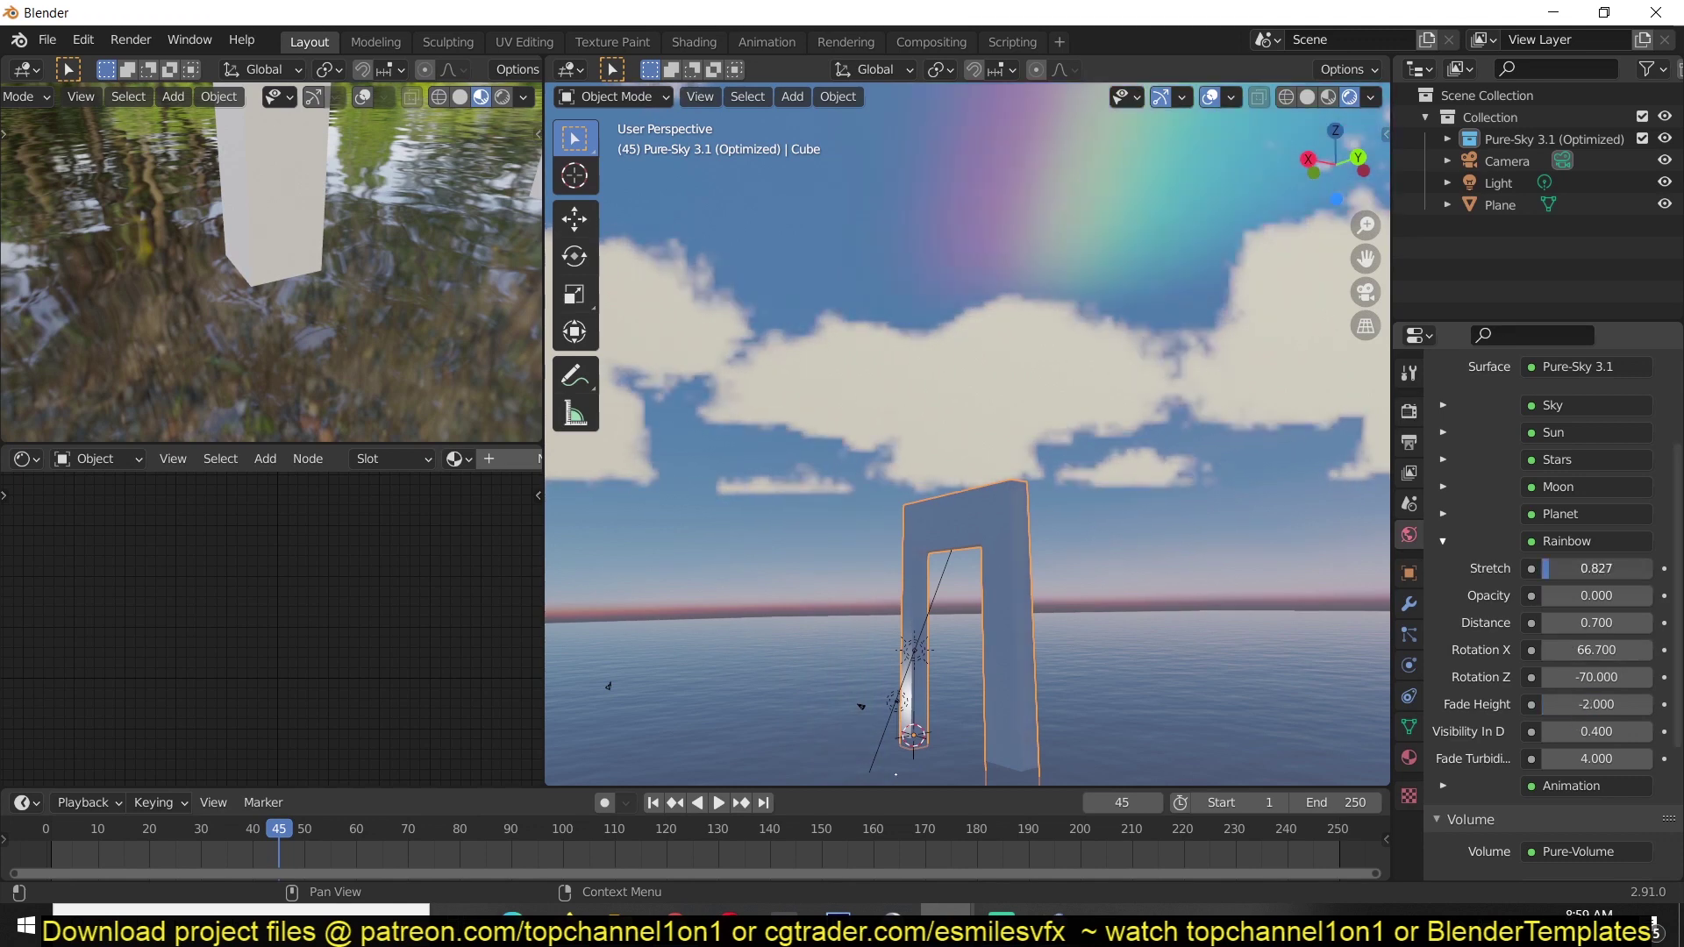
pyautogui.moveTo(1596, 650); pyautogui.dragTo(1602, 650)
pyautogui.moveTo(1131, 386); pyautogui.dragTo(666, 584, button='middle')
# Orbit down to the water and arch, then use Fly Navigation to view the arch from farther away
pyautogui.scroll(-5, 1123, 514)
pyautogui.moveTo(931, 497); pyautogui.dragTo(886, 317, button='middle')
pyautogui.press('F3')
pyautogui.write('fly')
pyautogui.press('Return')
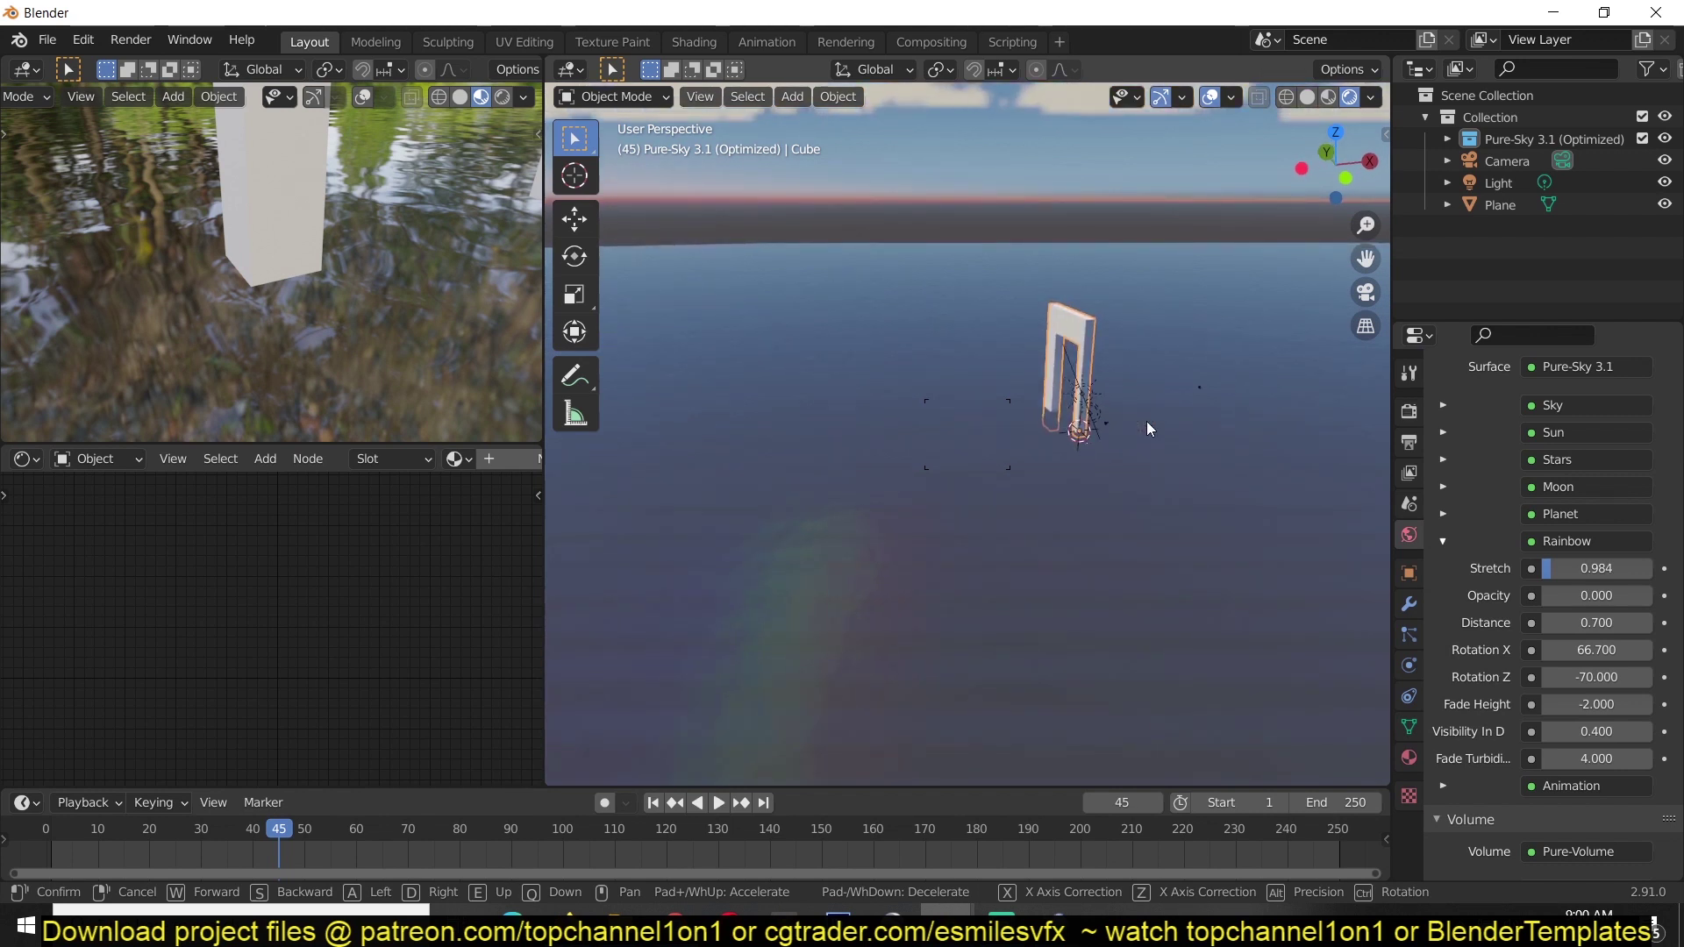
pyautogui.click(931, 437)
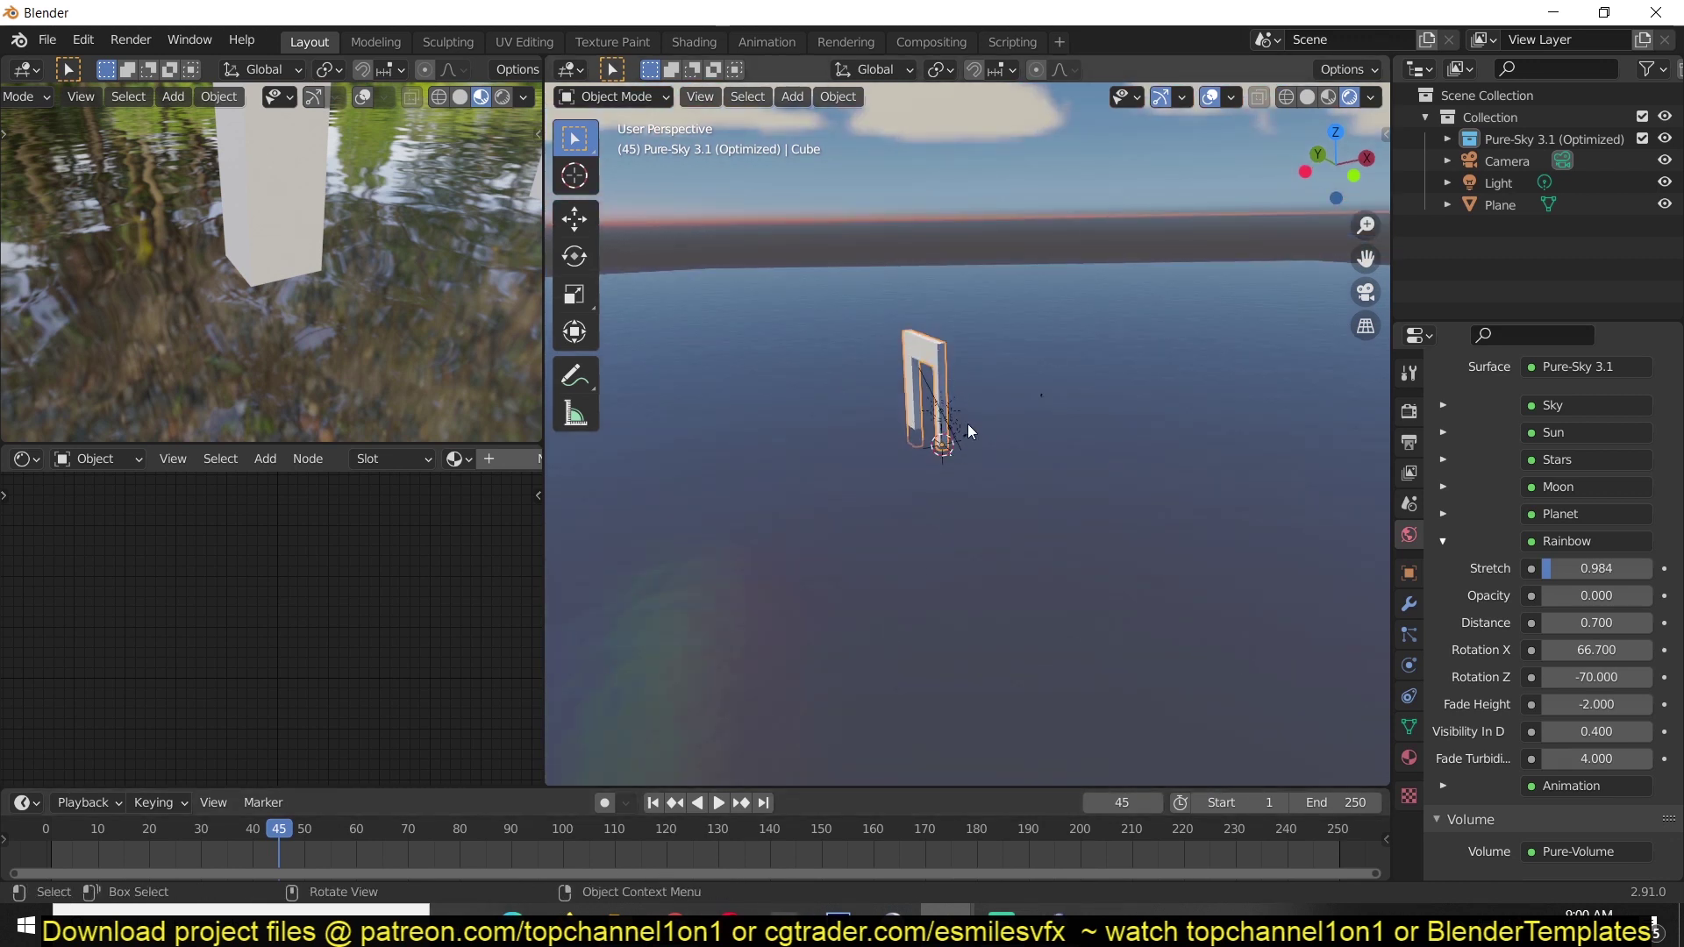
pyautogui.press('F3')
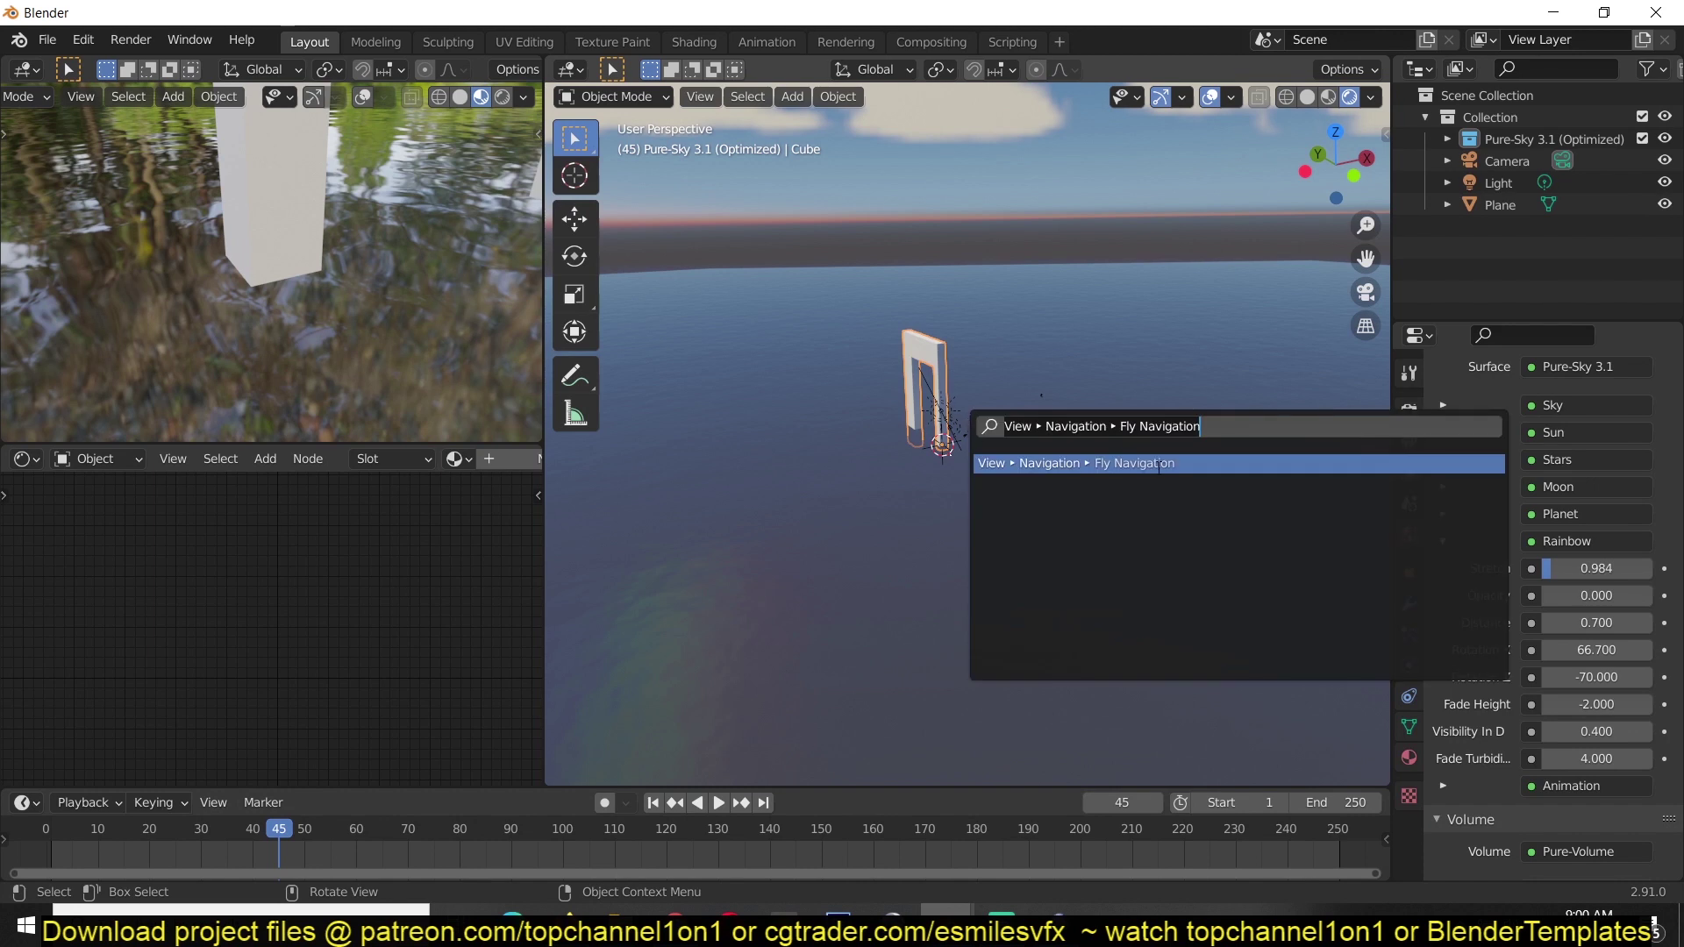
pyautogui.press('Return')
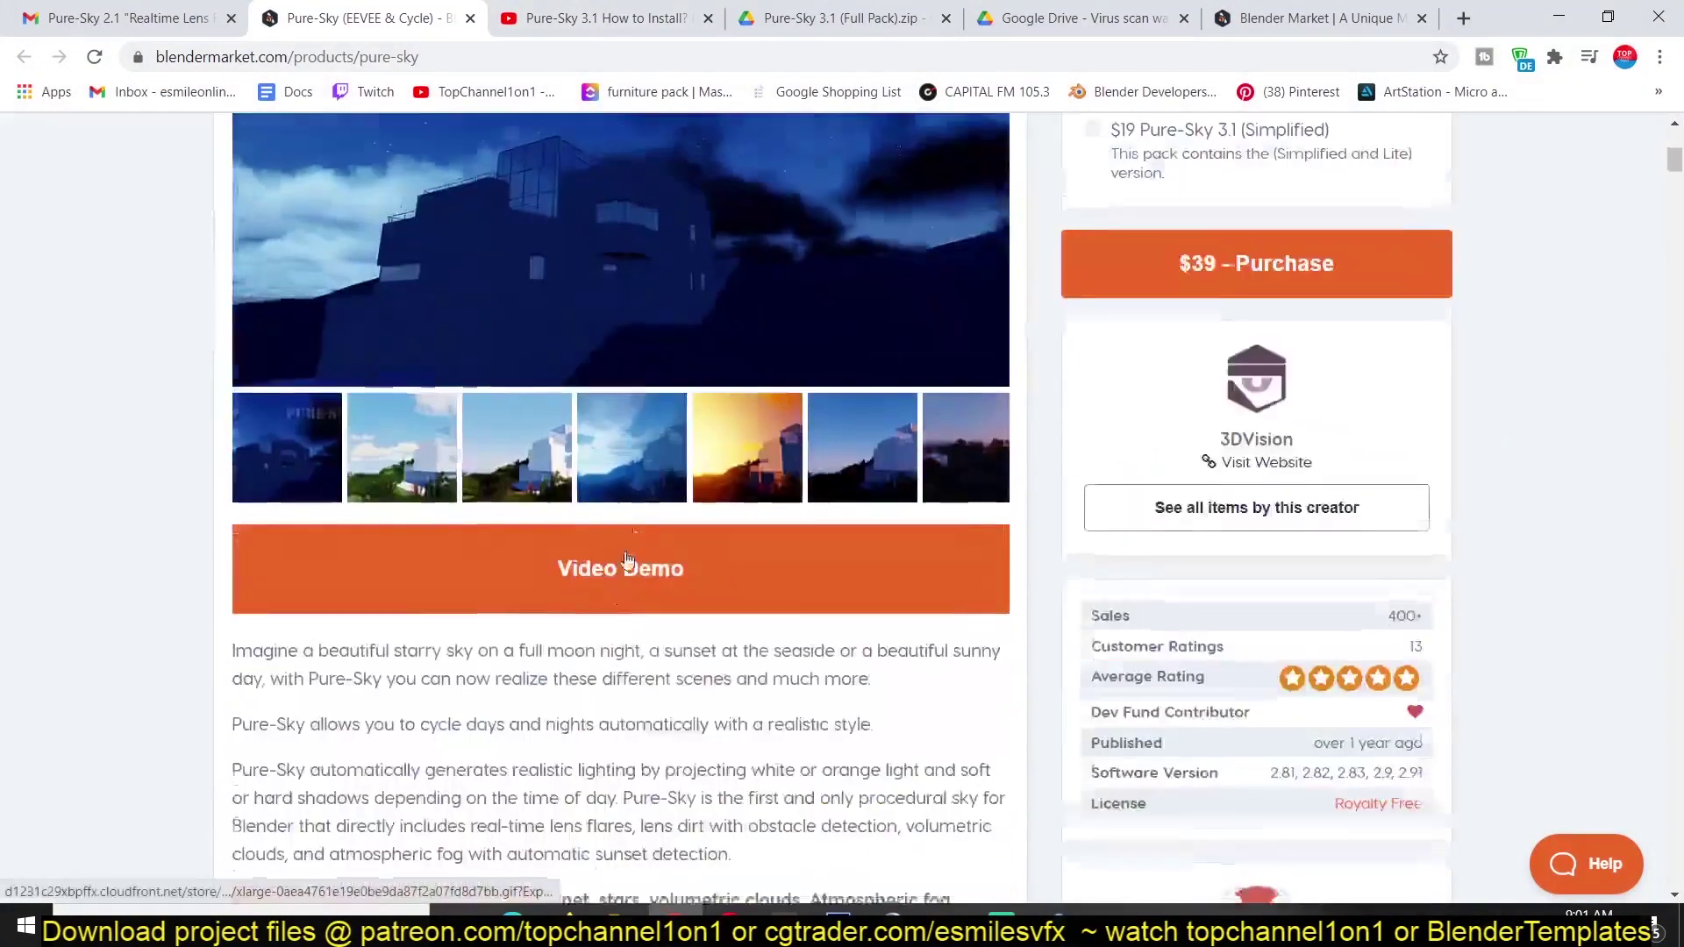
# Scroll the Pure-Sky product page past the 3.1 tutorial videos to the feature previews
pyautogui.scroll(-15, 587, 670)
pyautogui.scroll(-20, 591, 670)
pyautogui.scroll(19, 461, 272)
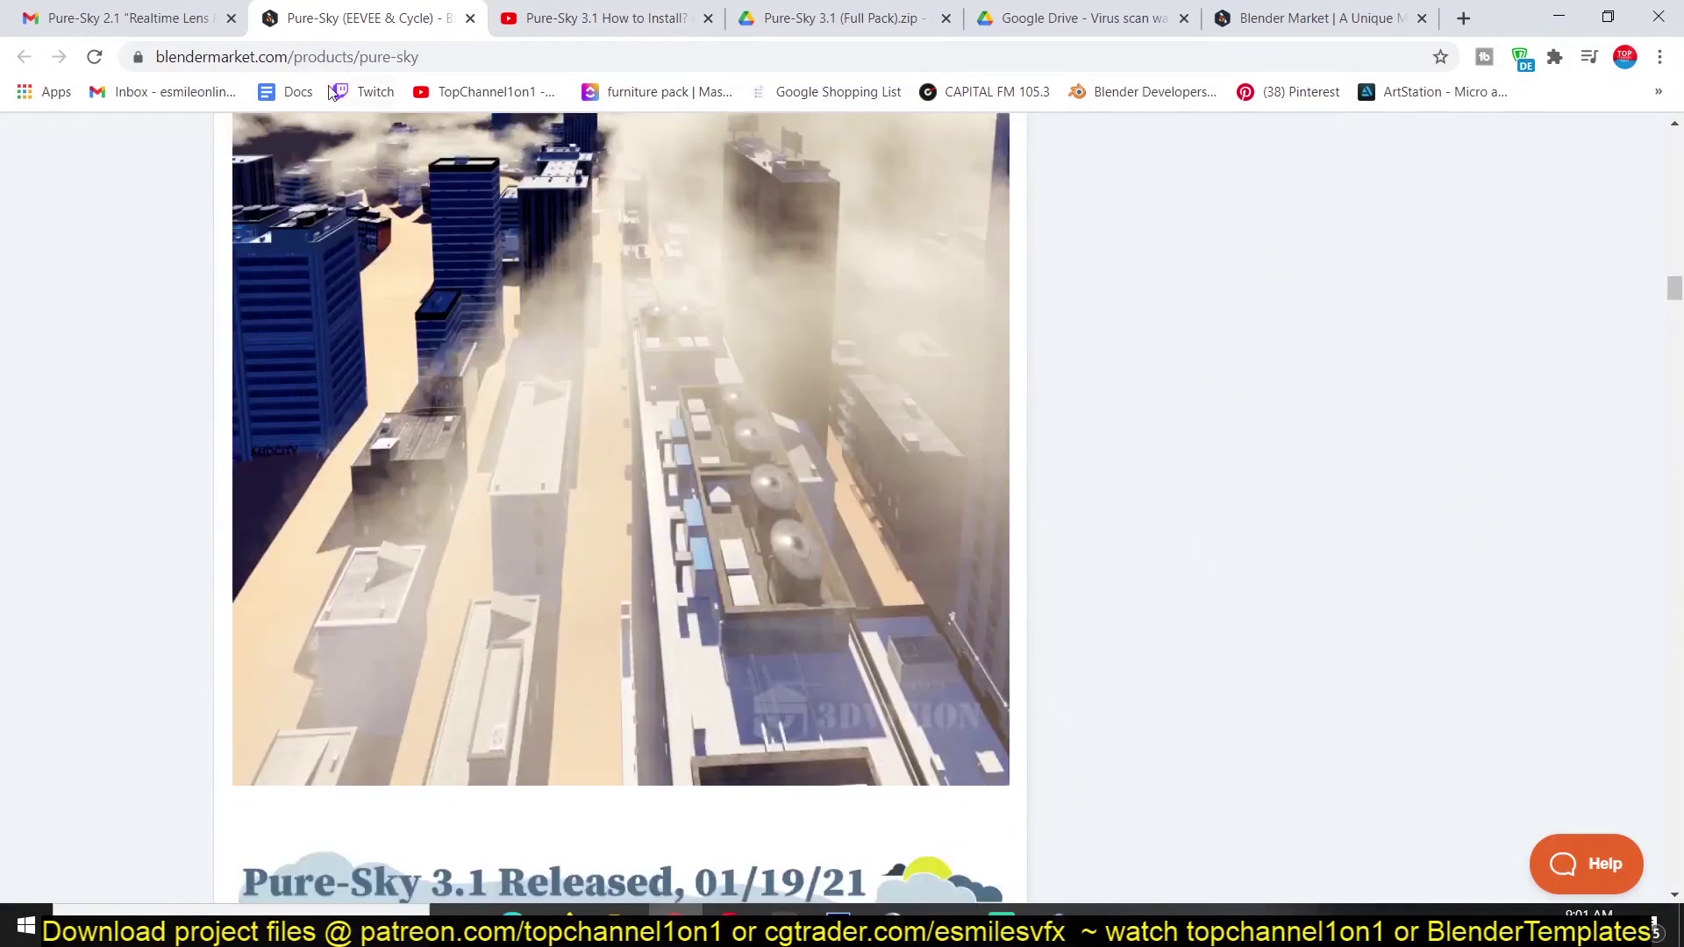
pyautogui.scroll(-9, 418, 561)
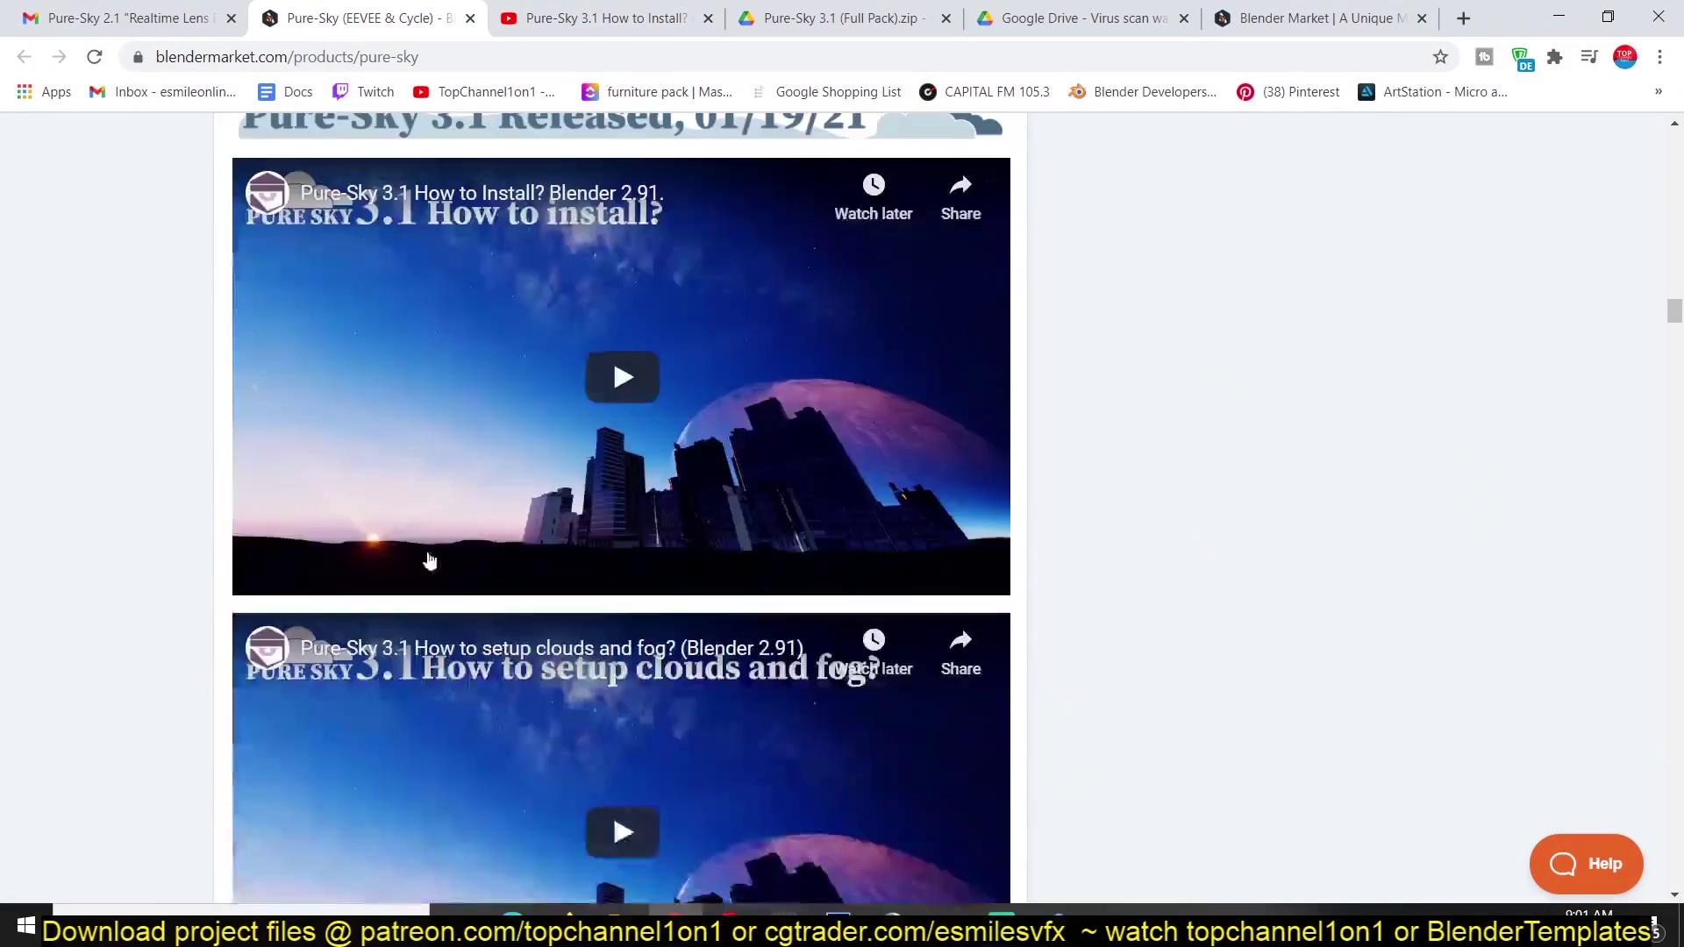
pyautogui.scroll(-5, 591, 555)
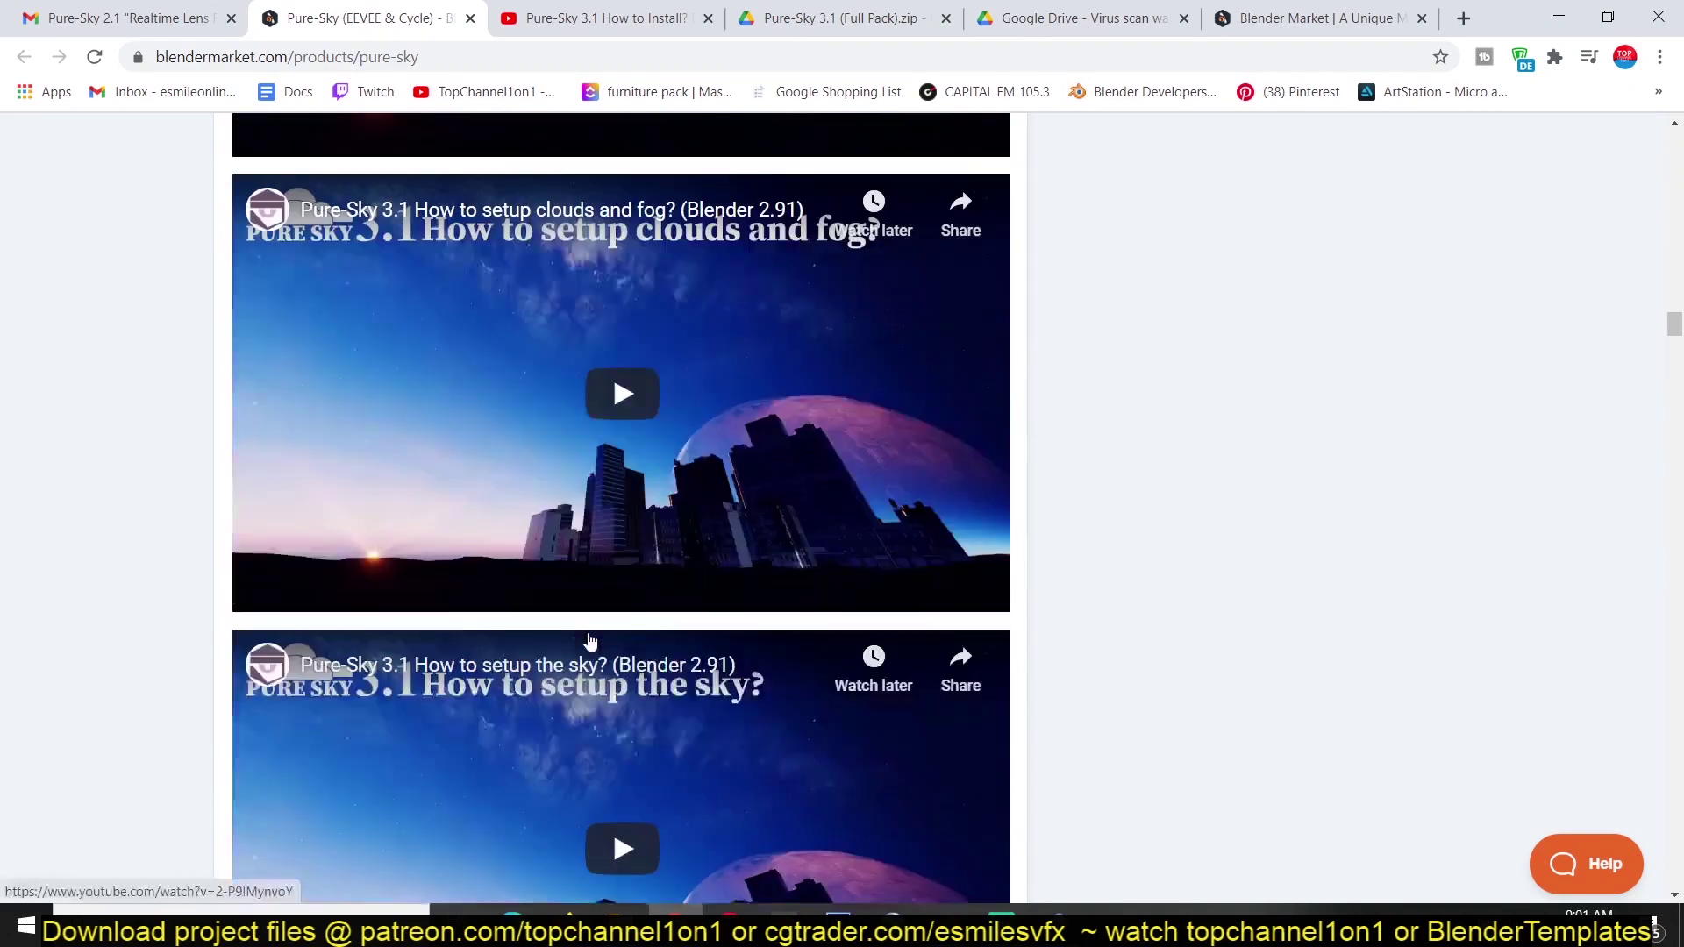
pyautogui.scroll(-20, 592, 636)
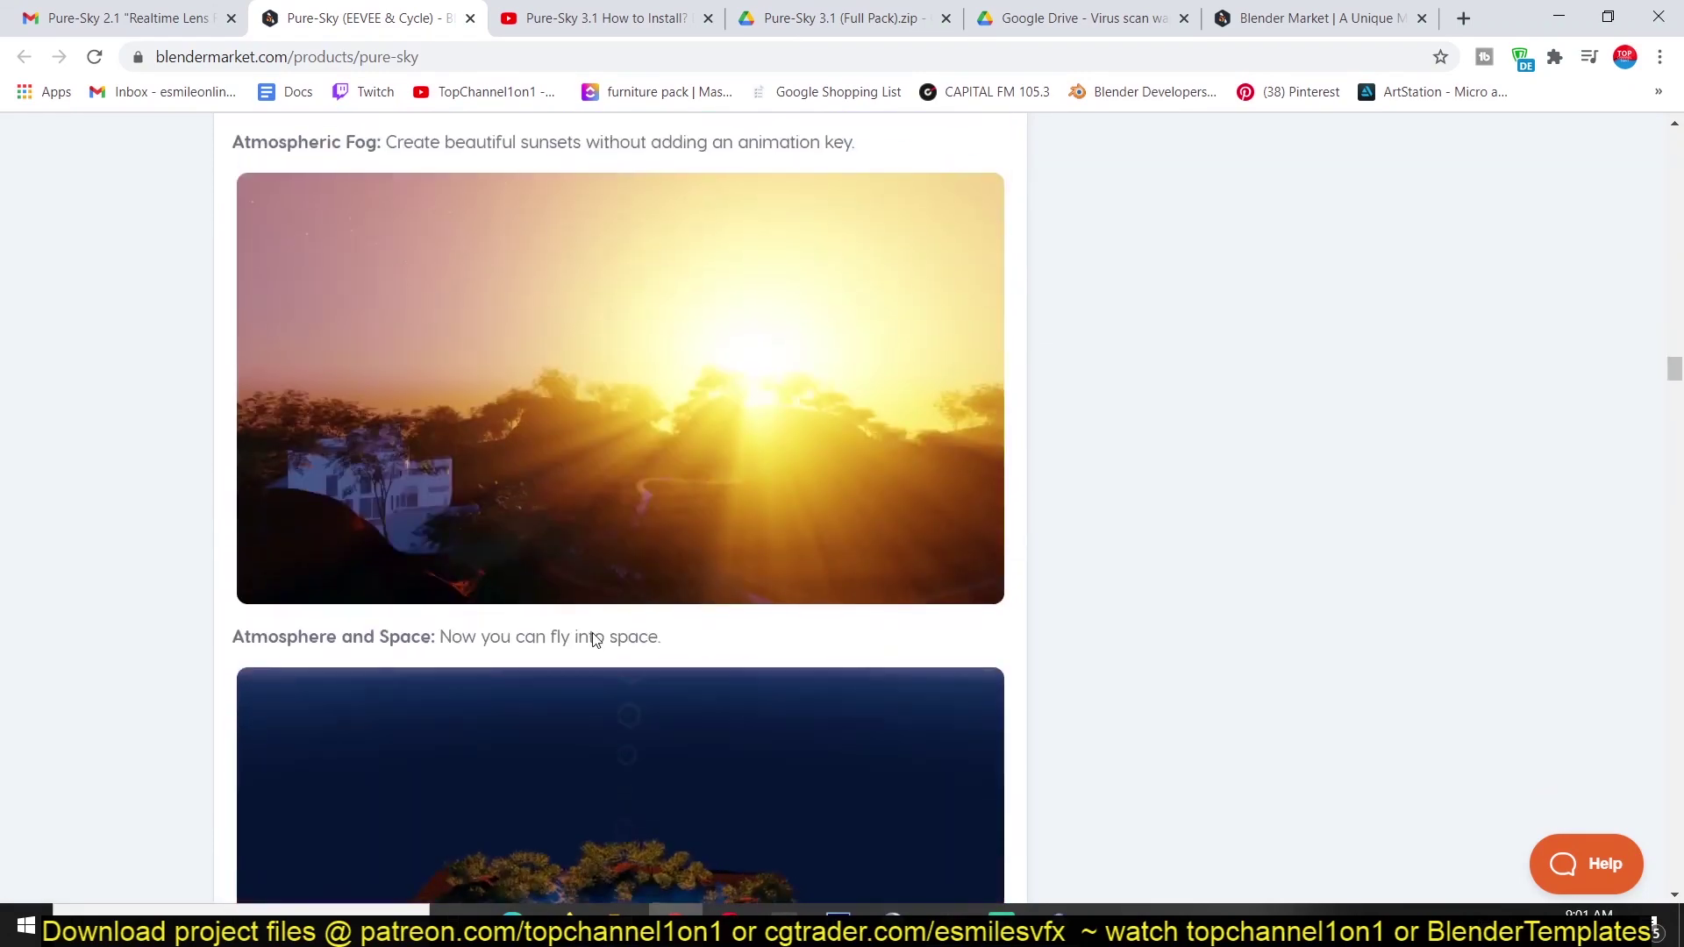
pyautogui.scroll(-15, 594, 639)
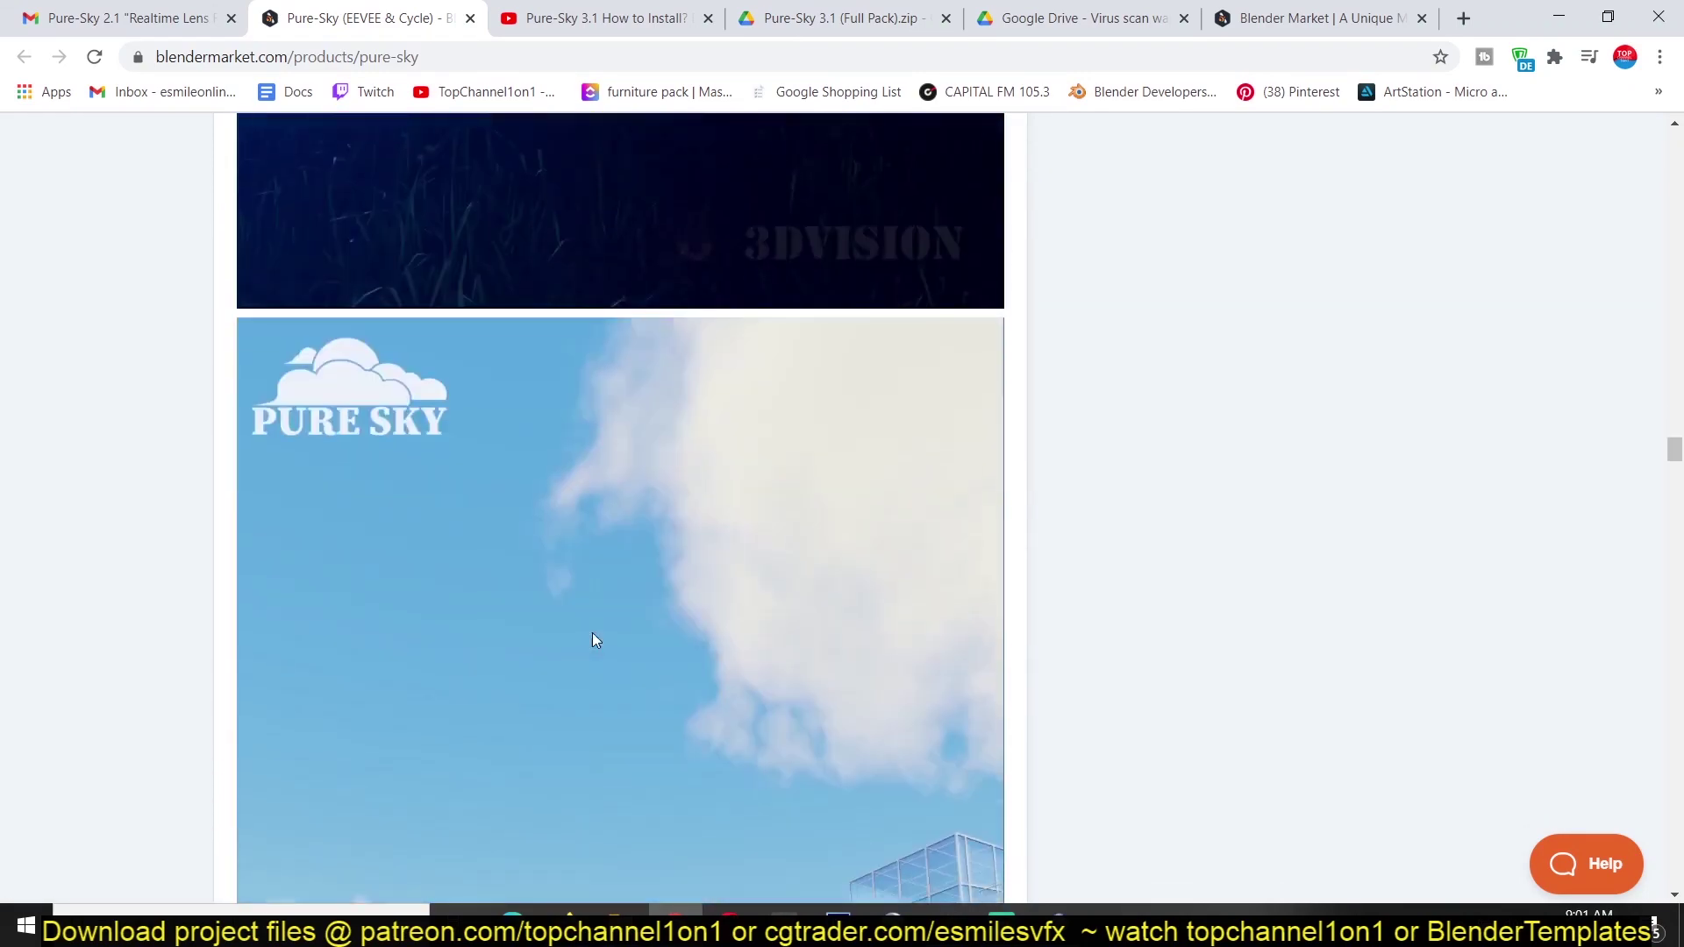